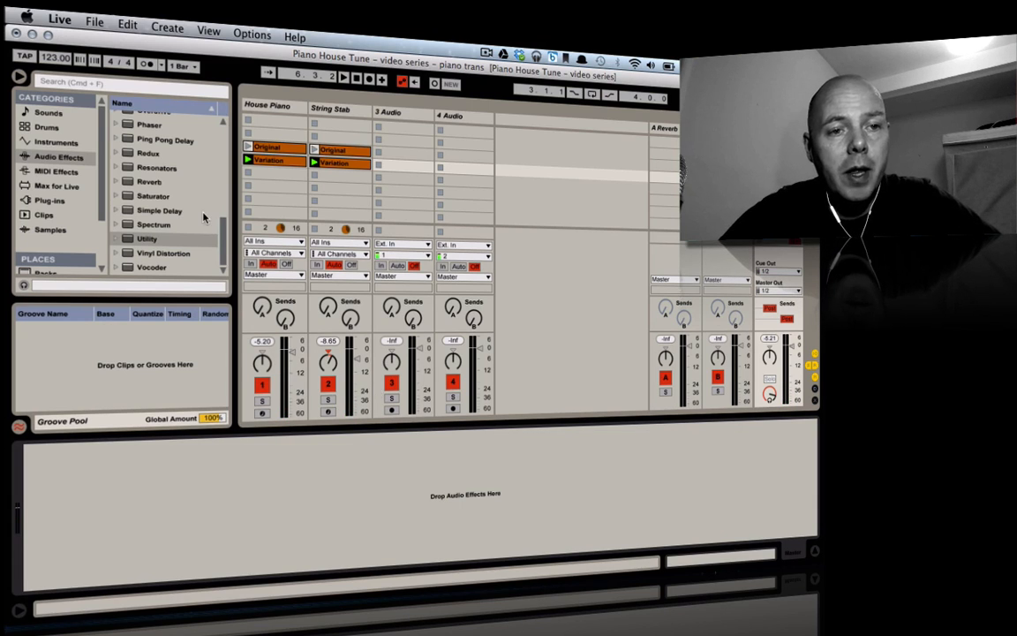
# Load the Kit-Core 909 drum kit onto a new track and create an empty clip in the row of the Variation clips.
pyautogui.click(47, 126)
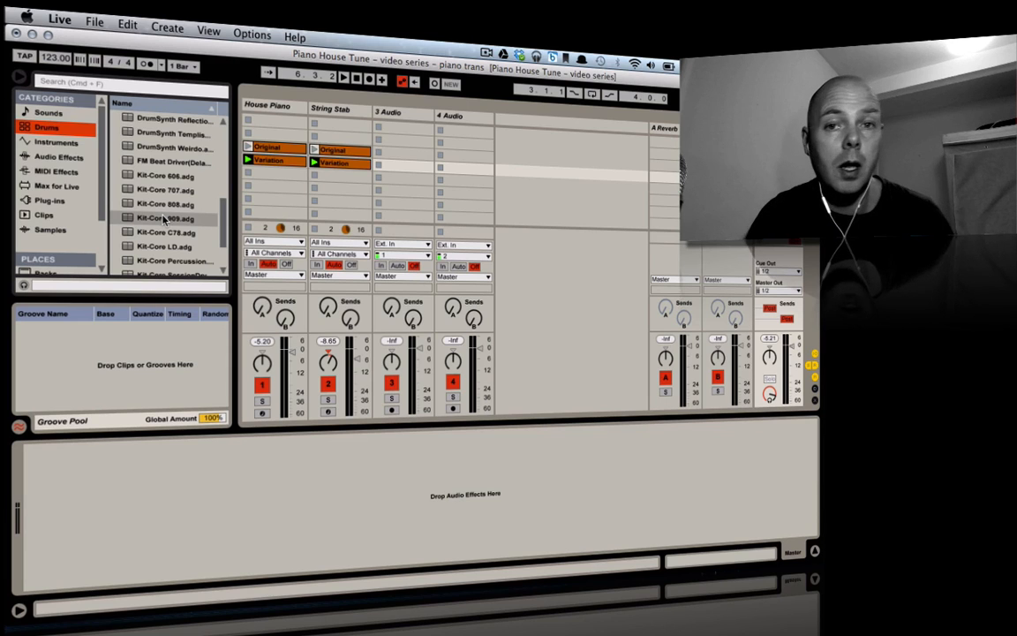
pyautogui.moveTo(149, 221); pyautogui.dragTo(505, 140)
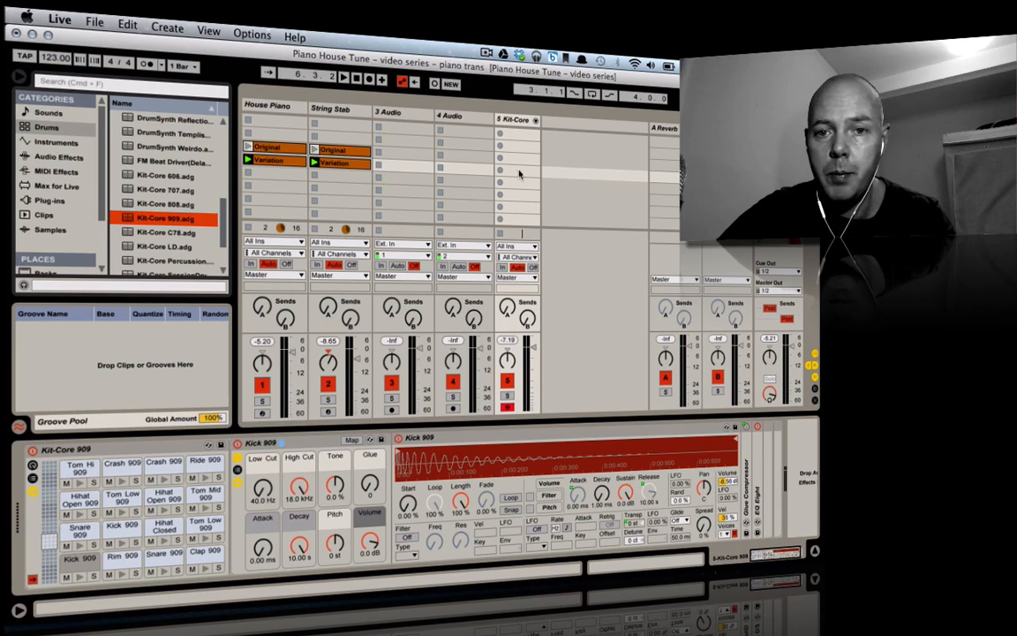
pyautogui.doubleClick(519, 172)
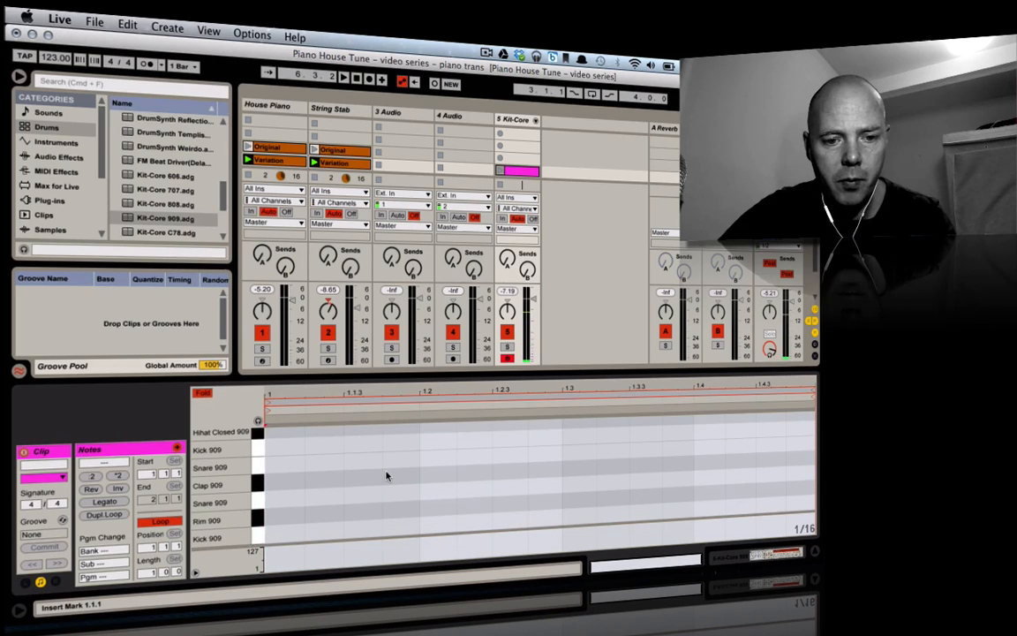
# Enable note preview, add Kick 909 notes on beats 1, 1.2, 1.3 and 1.4, and launch the drum clip.
pyautogui.click(261, 421)
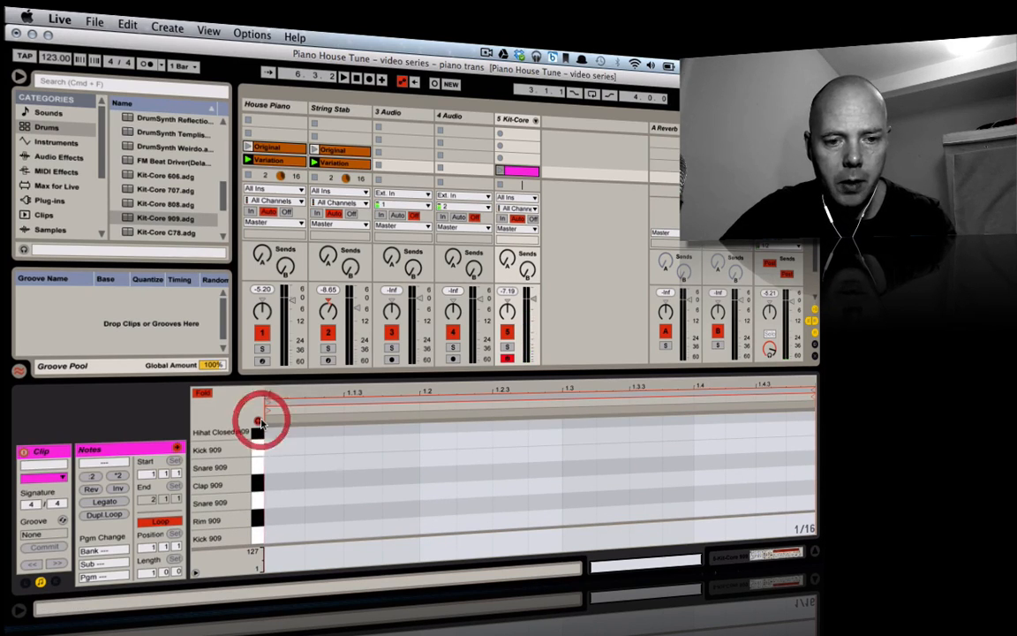
pyautogui.doubleClick(282, 534)
pyautogui.doubleClick(438, 524)
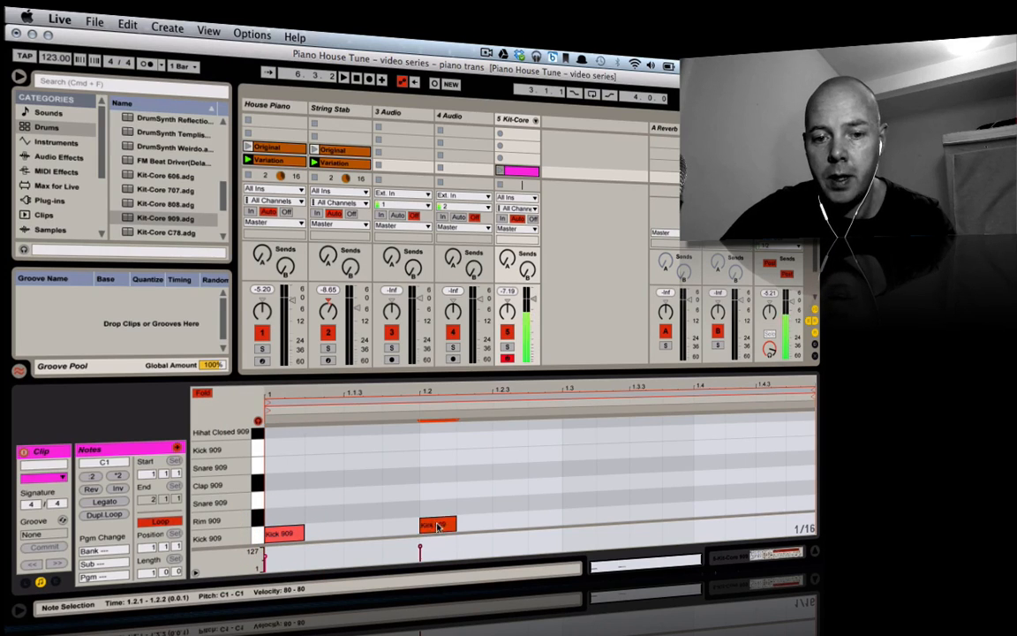
pyautogui.doubleClick(583, 514)
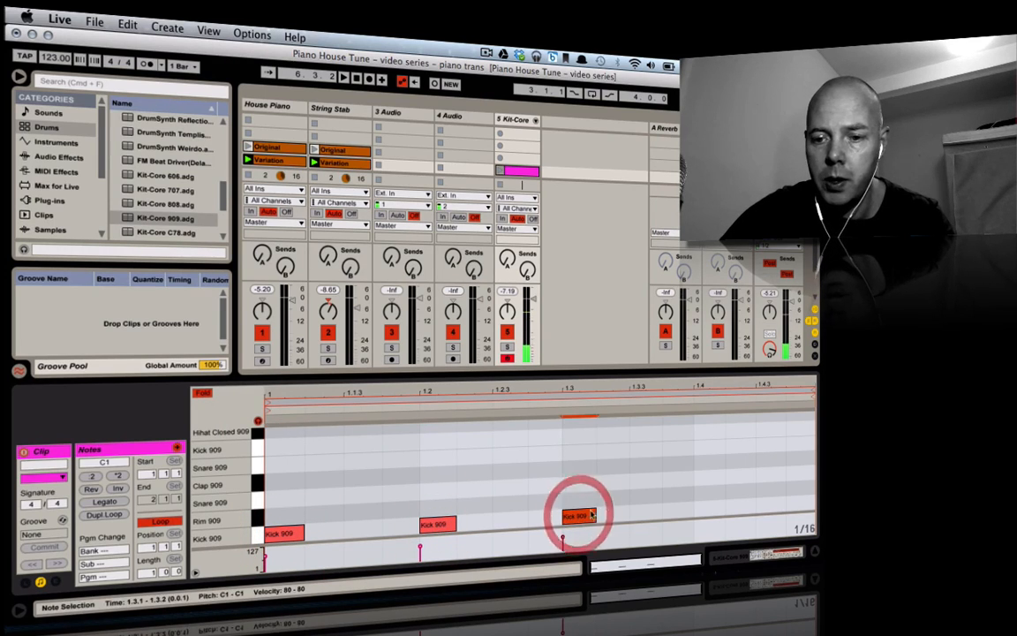
pyautogui.doubleClick(704, 510)
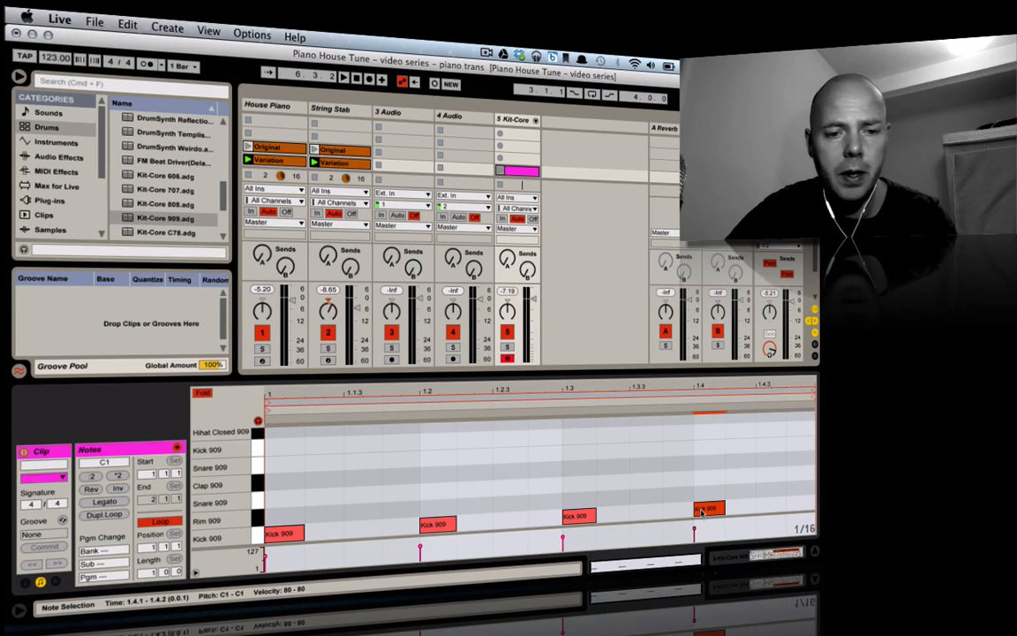
pyautogui.click(498, 169)
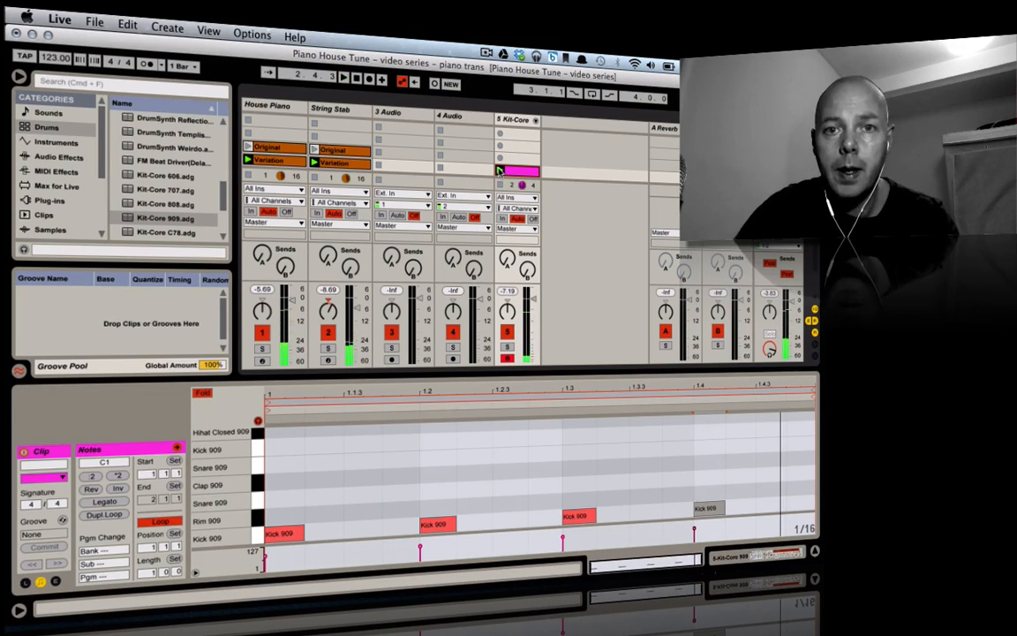
# Group the House Piano and String Stab tracks and rename the group Music.
pyautogui.click(275, 102)
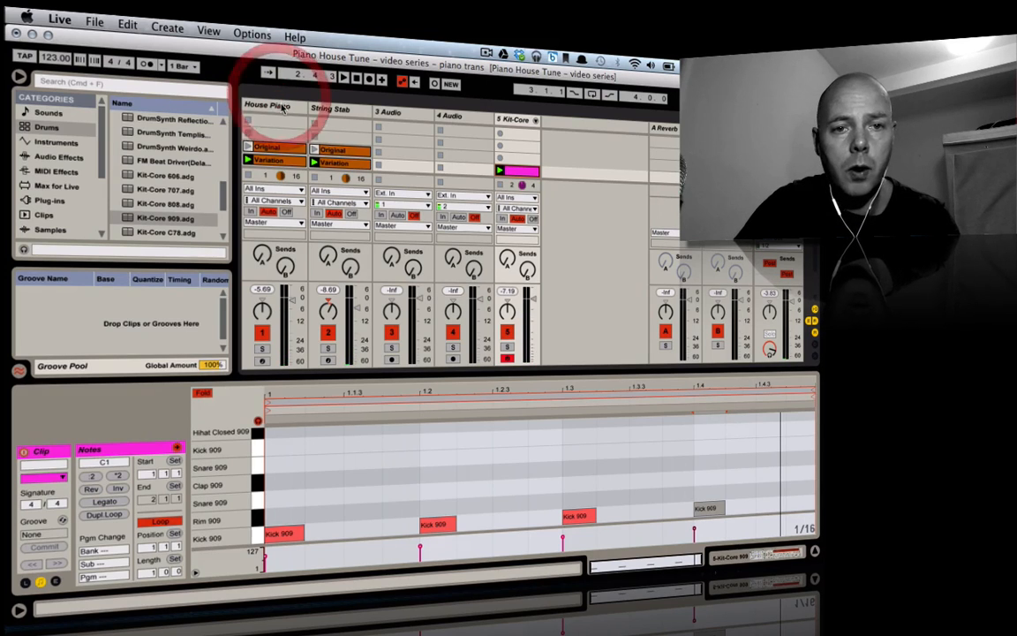
pyautogui.keyDown('shift'); pyautogui.click(335, 109); pyautogui.keyUp('shift')
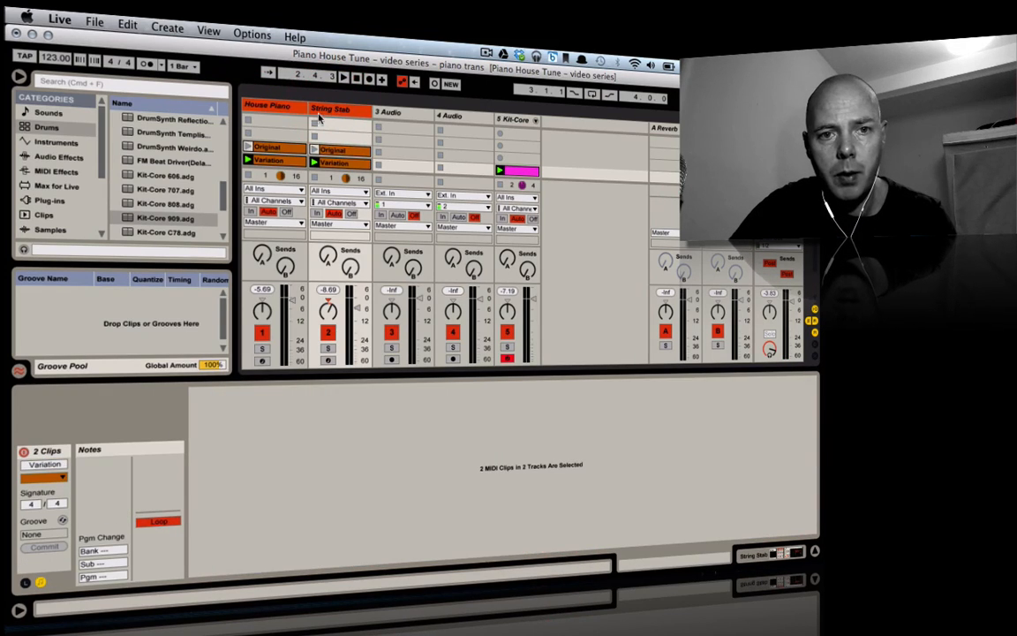
pyautogui.rightClick(285, 111)
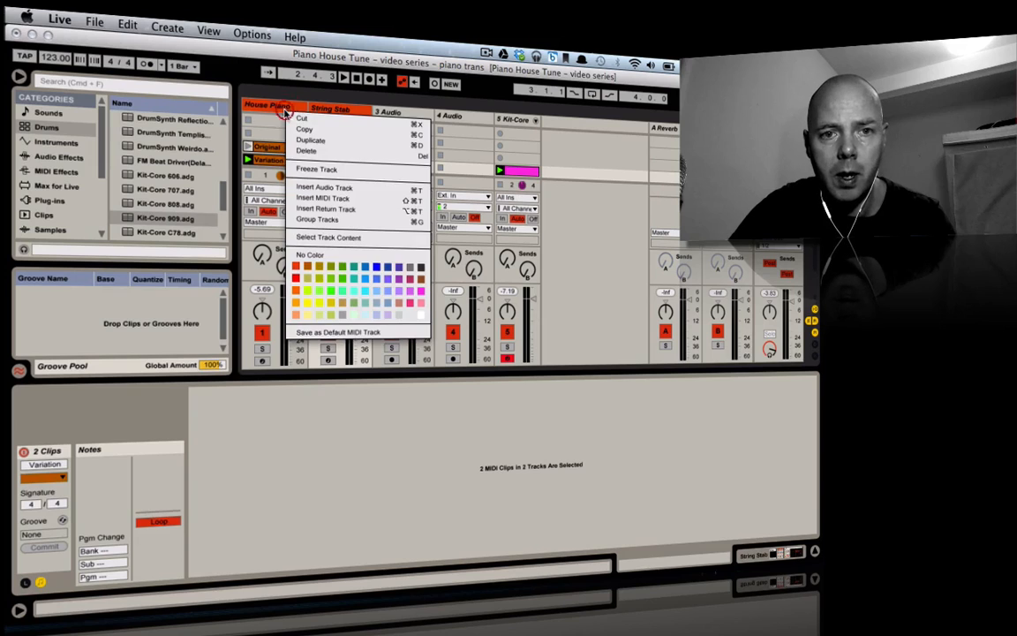
pyautogui.click(322, 220)
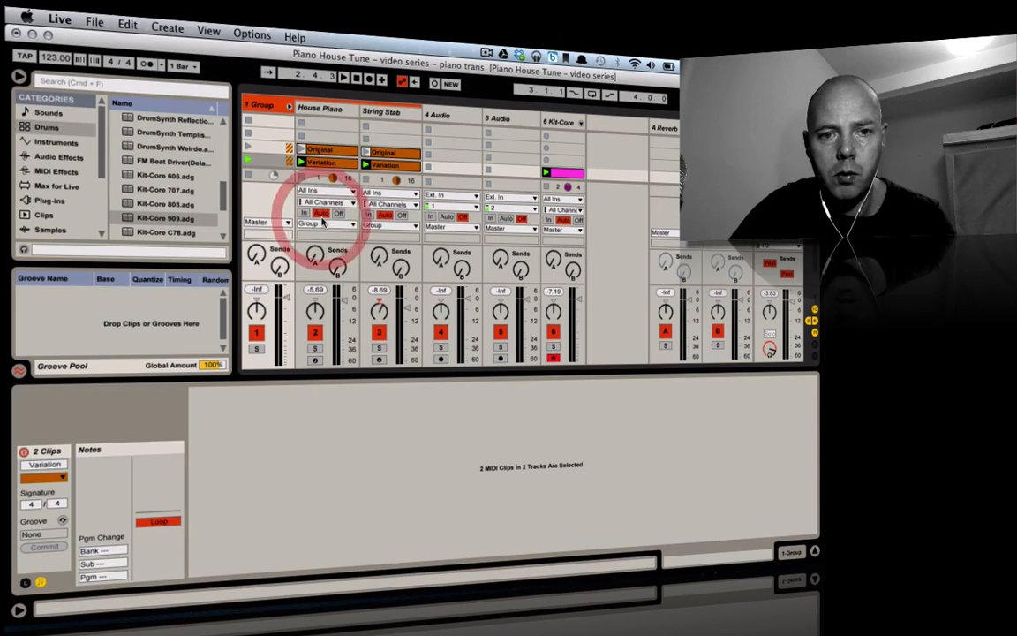
pyautogui.click(269, 111)
pyautogui.press('super+r')
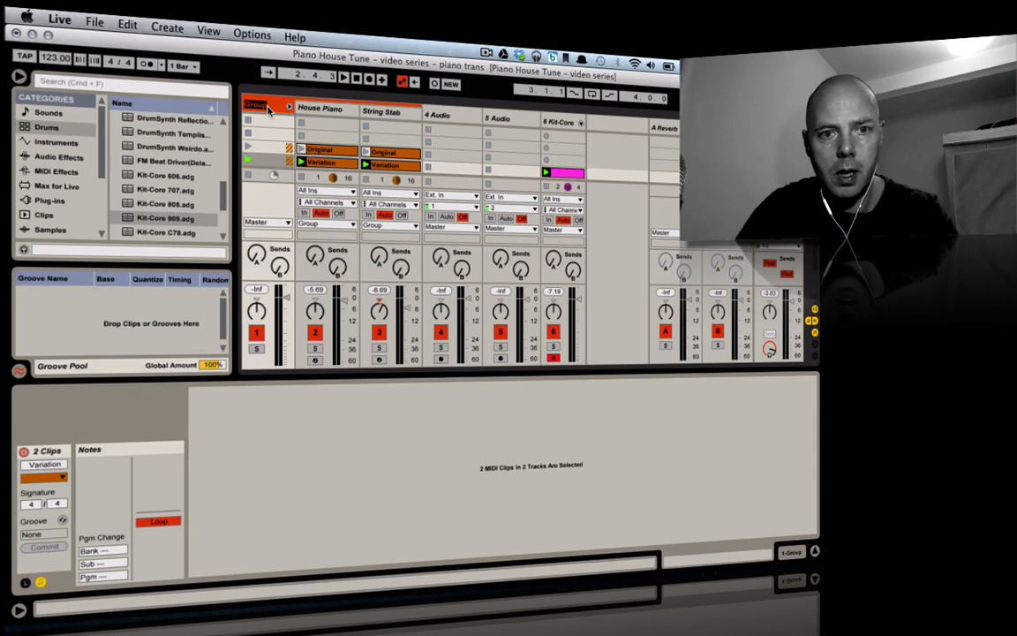
pyautogui.write('Music')
pyautogui.press('Return')
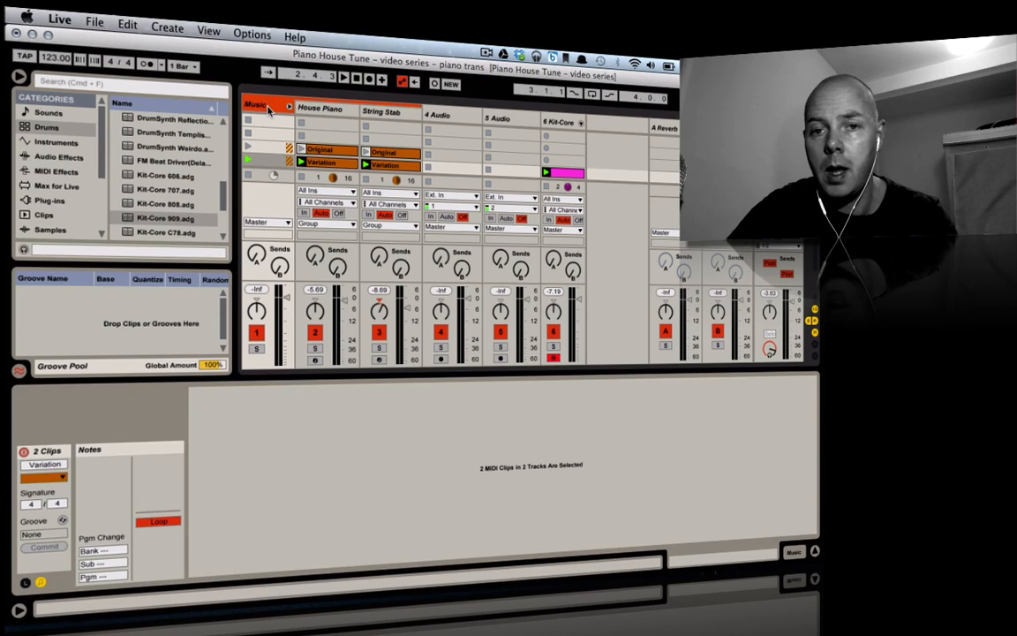
# Add a Utility effect to the Master track and set its gain to -3.33 dB.
pyautogui.doubleClick(777, 135)
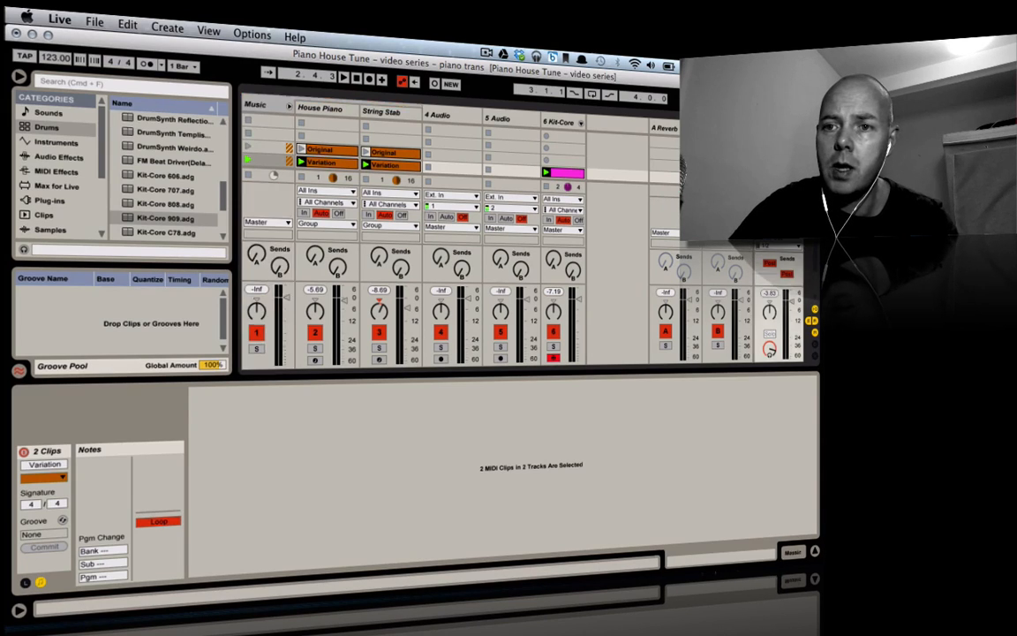
pyautogui.click(54, 158)
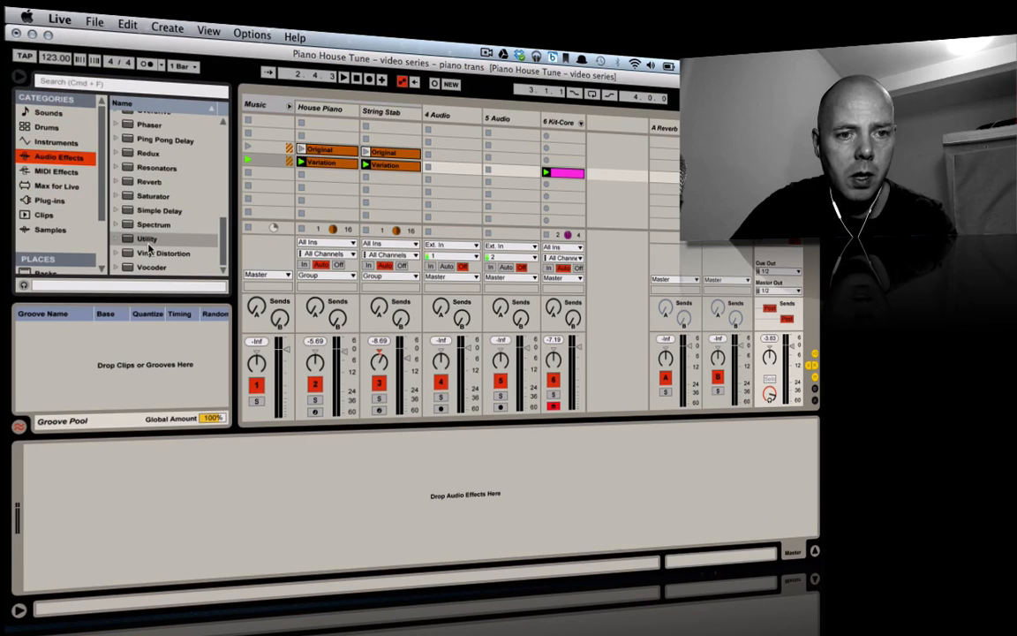
pyautogui.moveTo(148, 239); pyautogui.dragTo(125, 584)
pyautogui.click(66, 503)
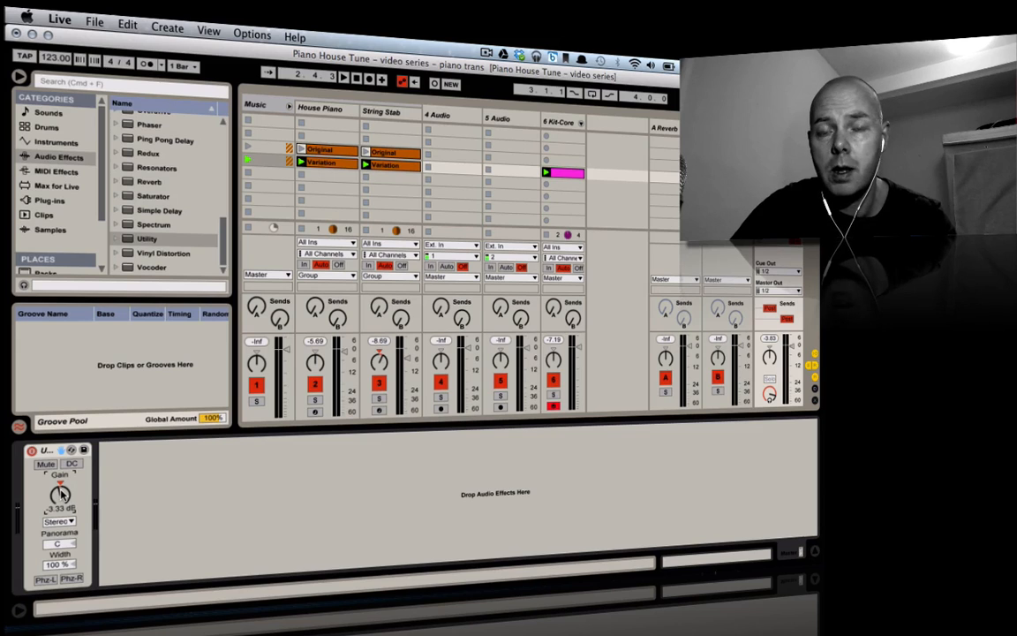
# Lower the Music group's volume to -1.6 dB during playback and fold the group.
pyautogui.press('space')
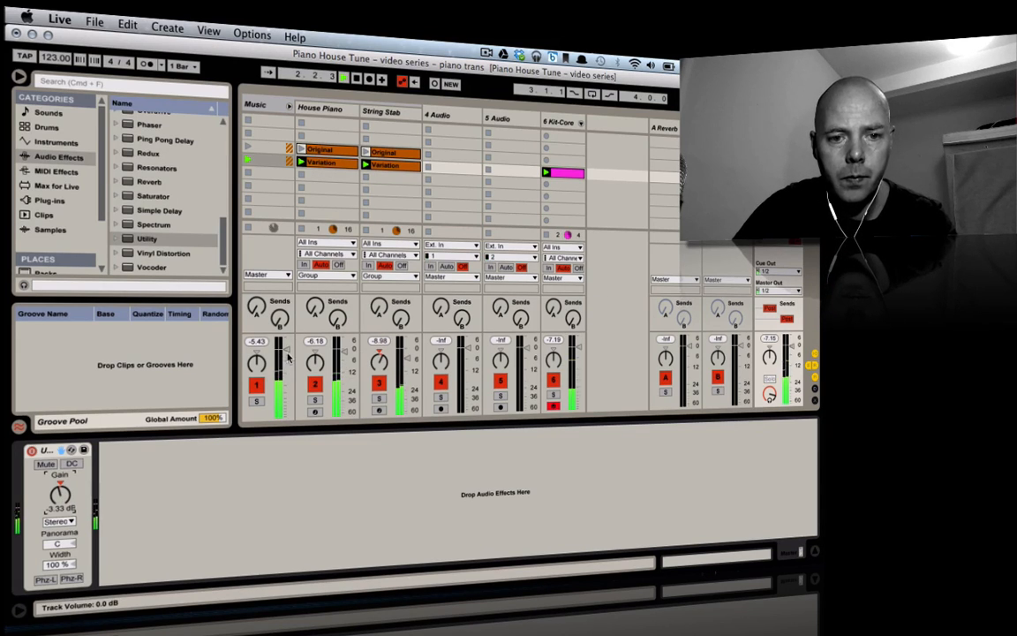
pyautogui.scroll(-2, 287, 356)
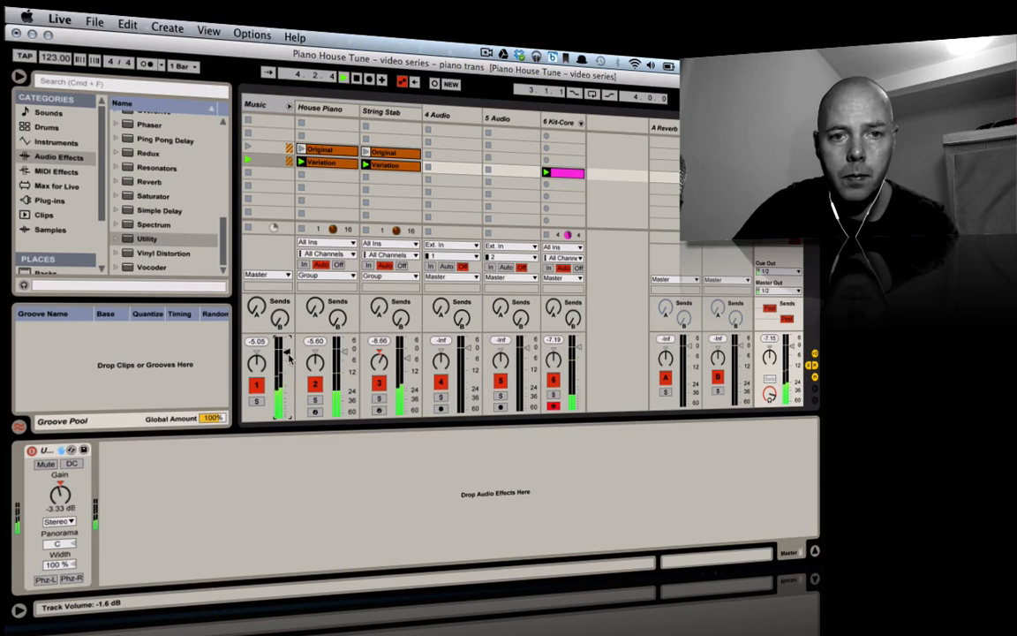
pyautogui.click(288, 106)
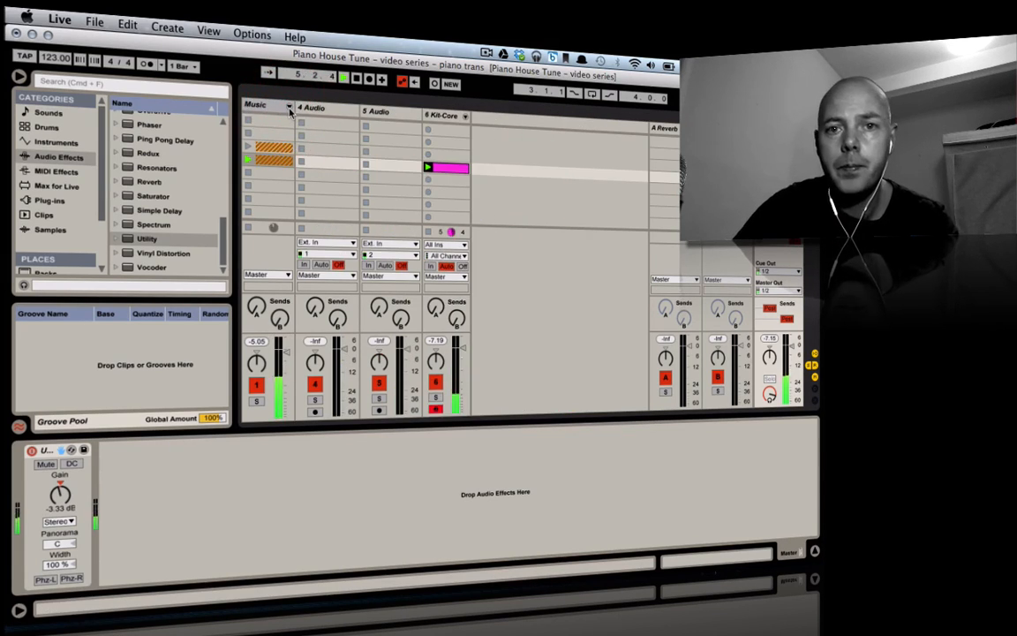
pyautogui.press('XF86AudioRaiseVolume')
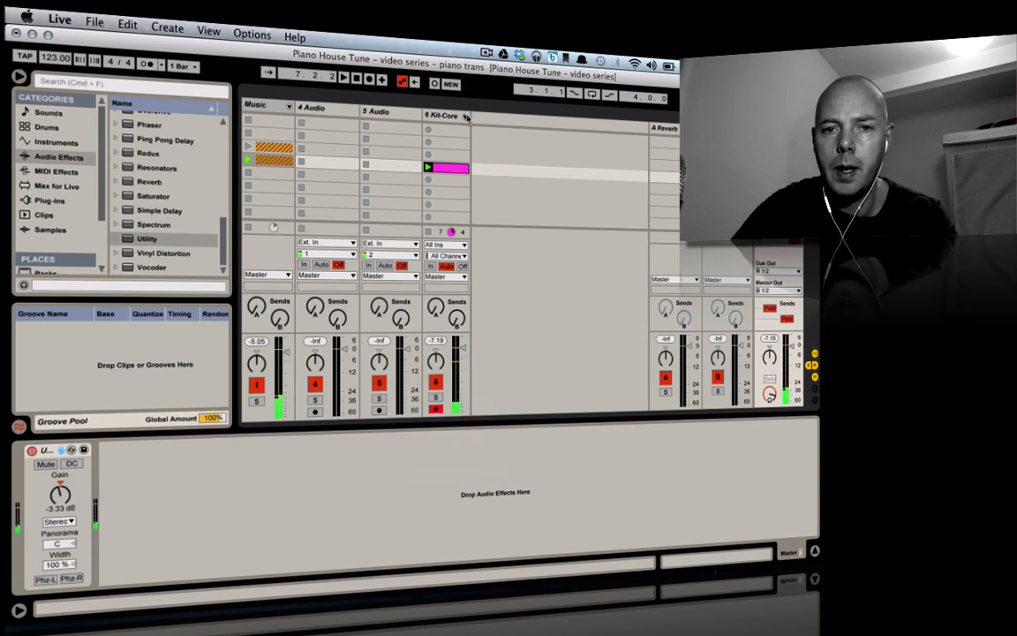
# Enlarge the drum clip's note editor, add Clap 909 notes on beats 1.2 and 1.4, and audition the pattern.
pyautogui.click(450, 170)
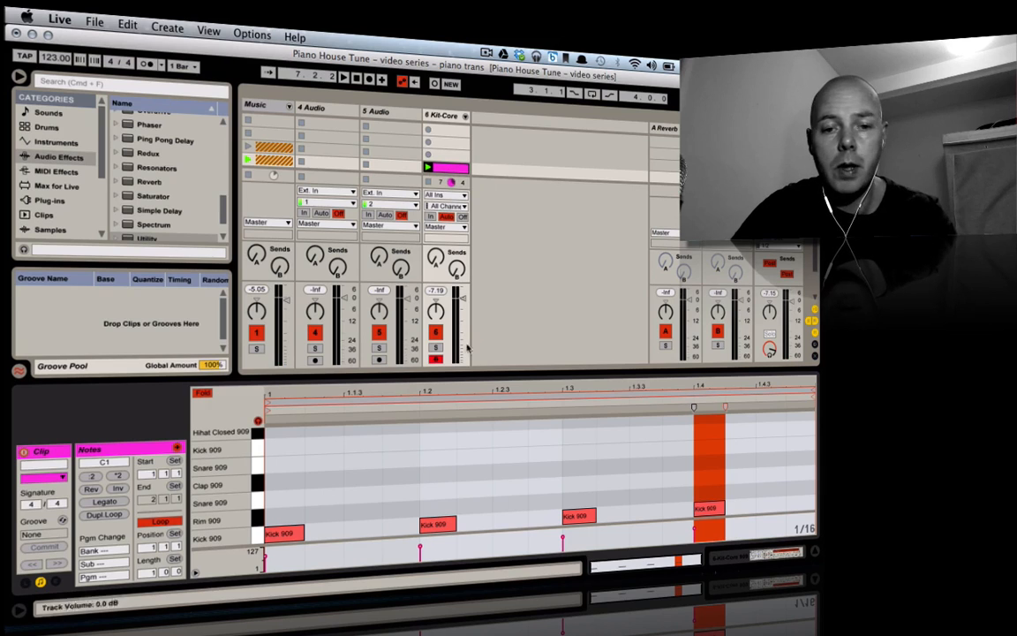
pyautogui.moveTo(441, 377); pyautogui.dragTo(442, 289)
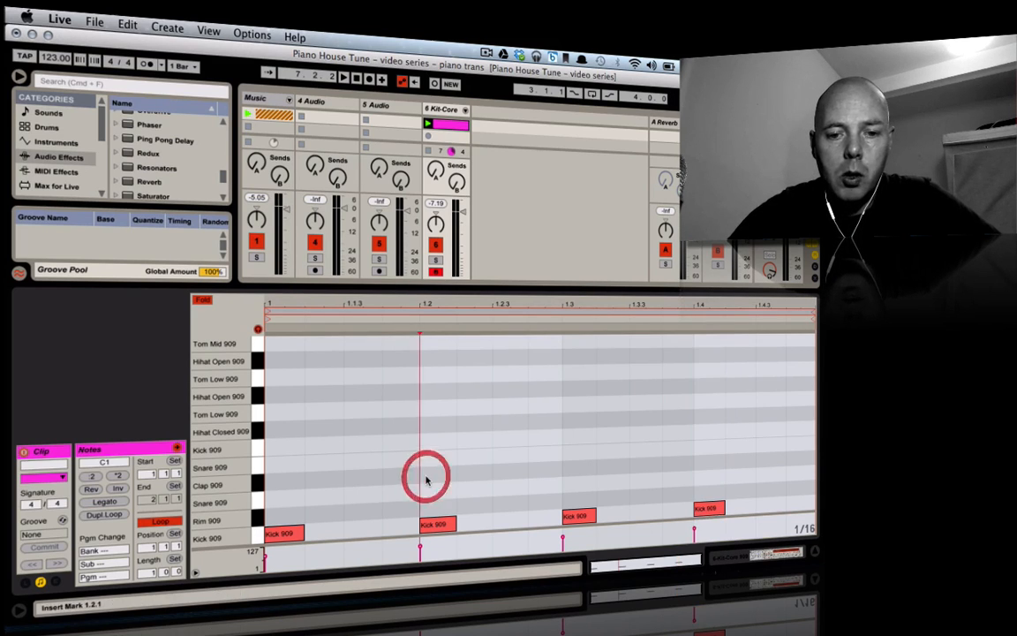
pyautogui.doubleClick(426, 475)
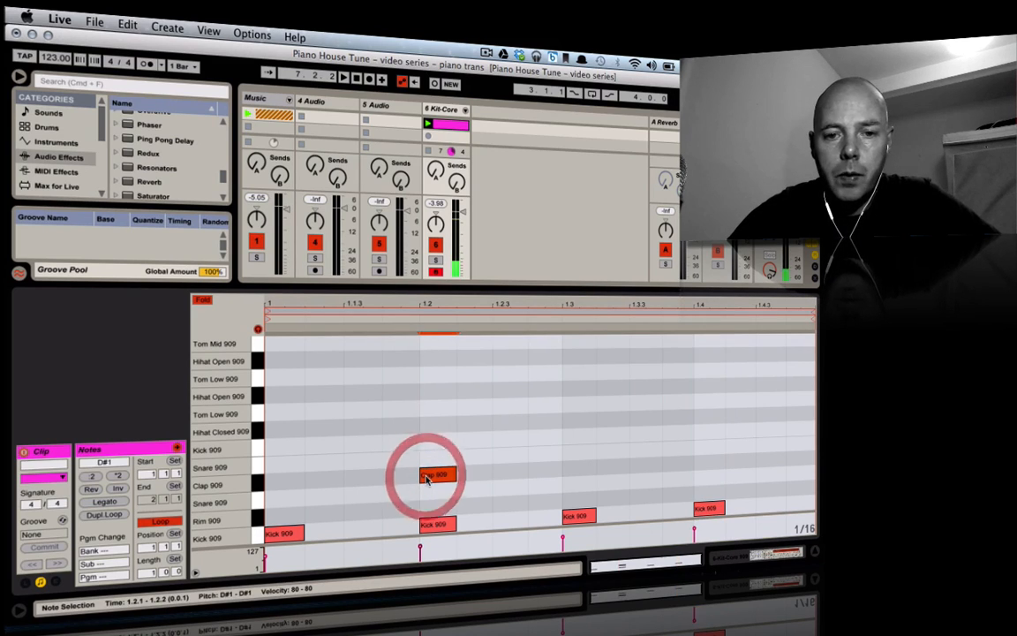
pyautogui.doubleClick(702, 461)
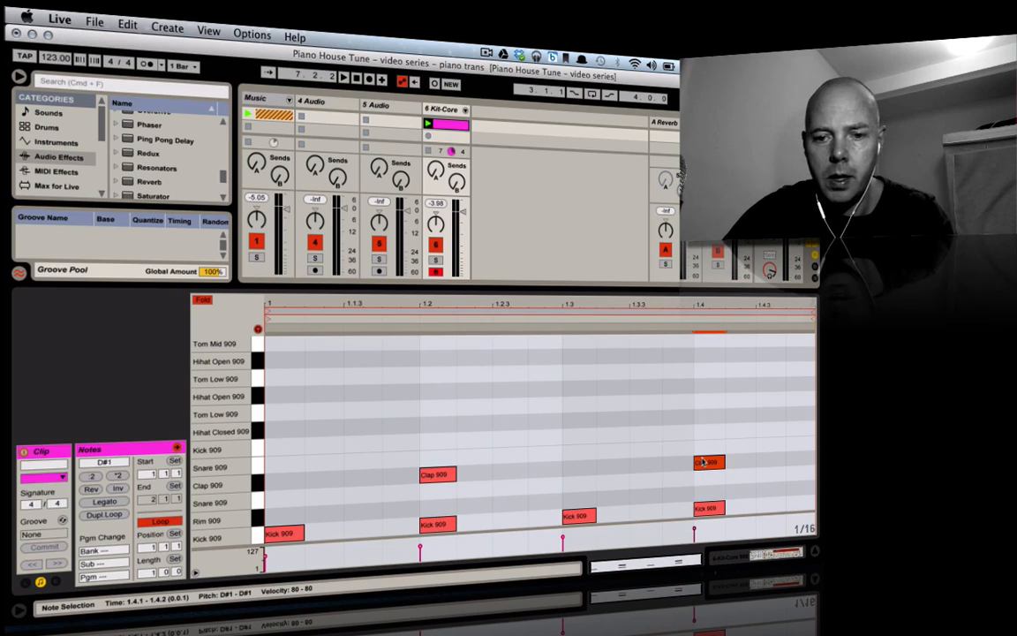
pyautogui.press('space')
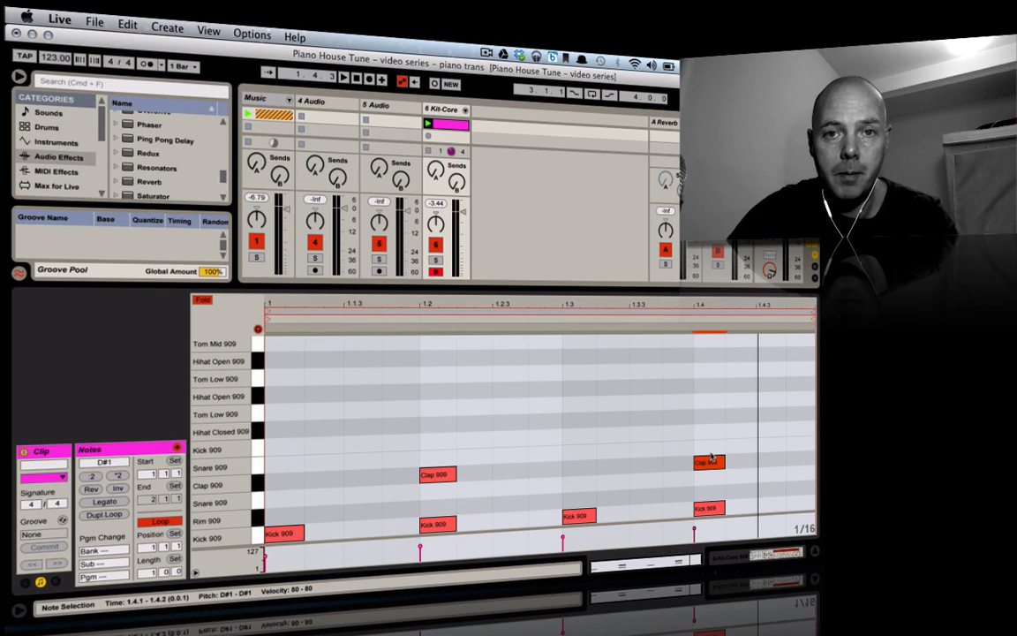
pyautogui.press('space')
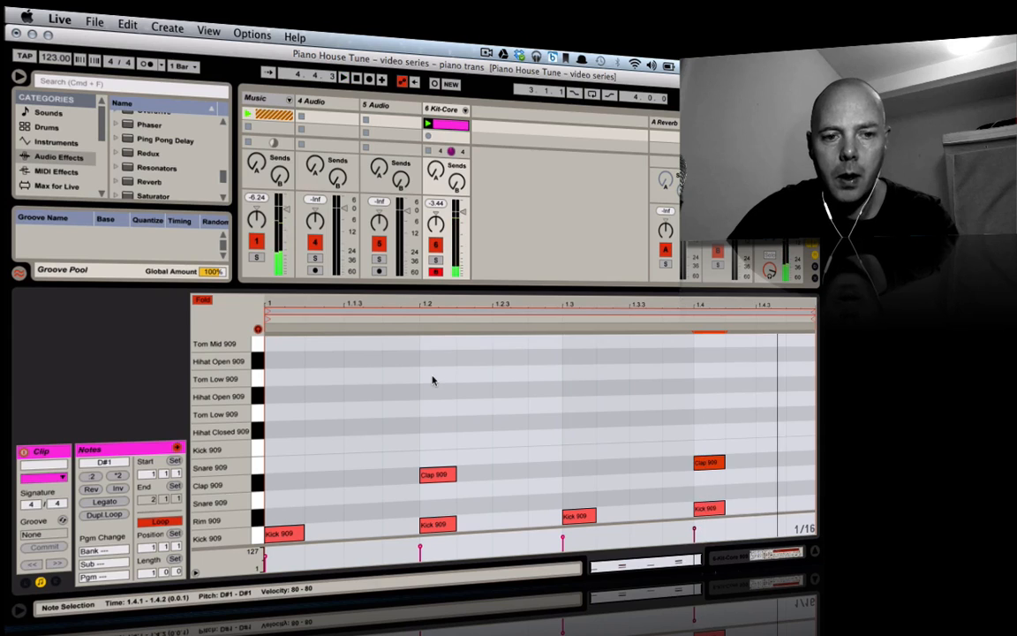
# Add upper Hihat Open 909 notes (A#1) on the offbeats 1.1.3, 1.2.3, 1.3.3 and 1.4.3, and audition the pattern.
pyautogui.scroll(3, 433, 380)
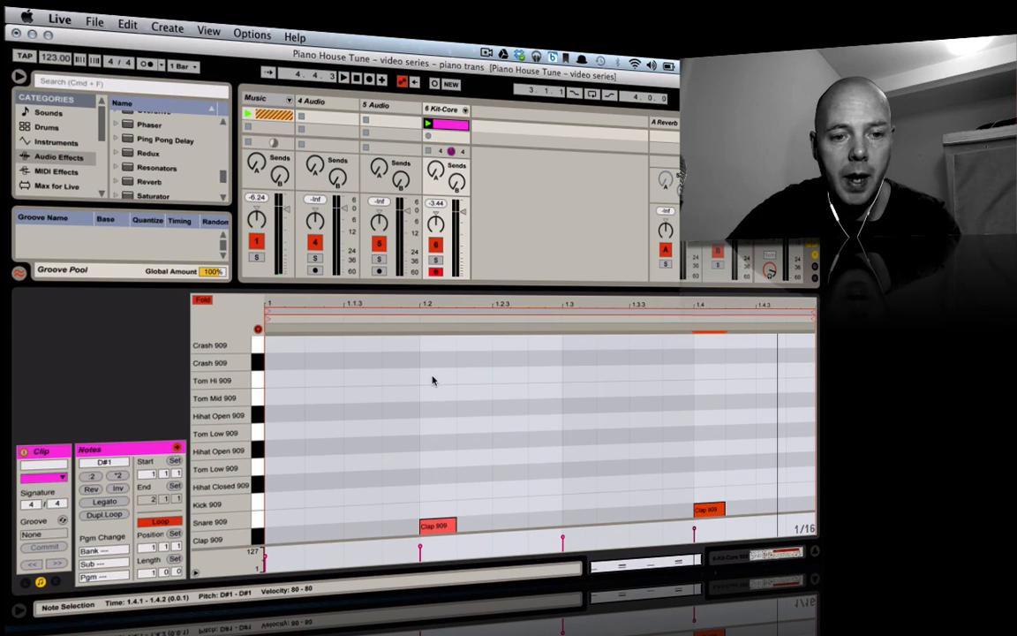
pyautogui.doubleClick(348, 415)
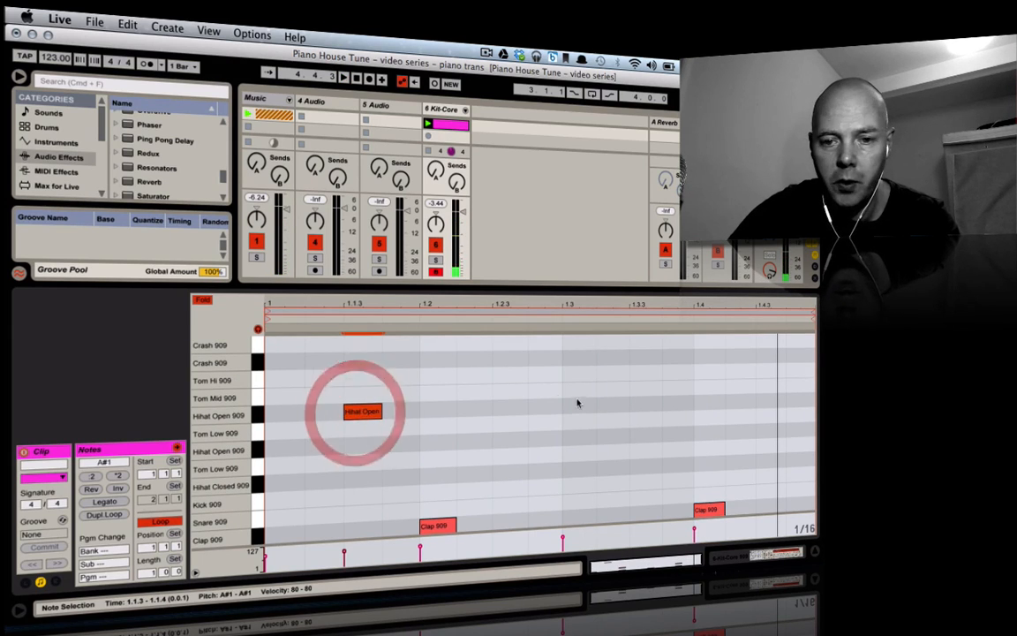
pyautogui.doubleClick(512, 410)
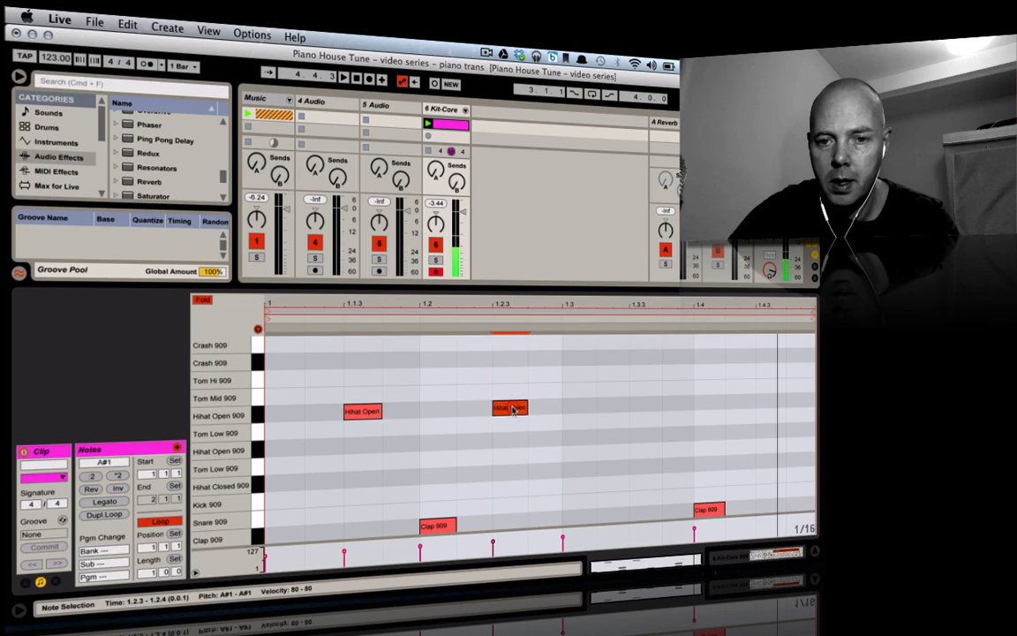
pyautogui.doubleClick(641, 405)
pyautogui.doubleClick(760, 399)
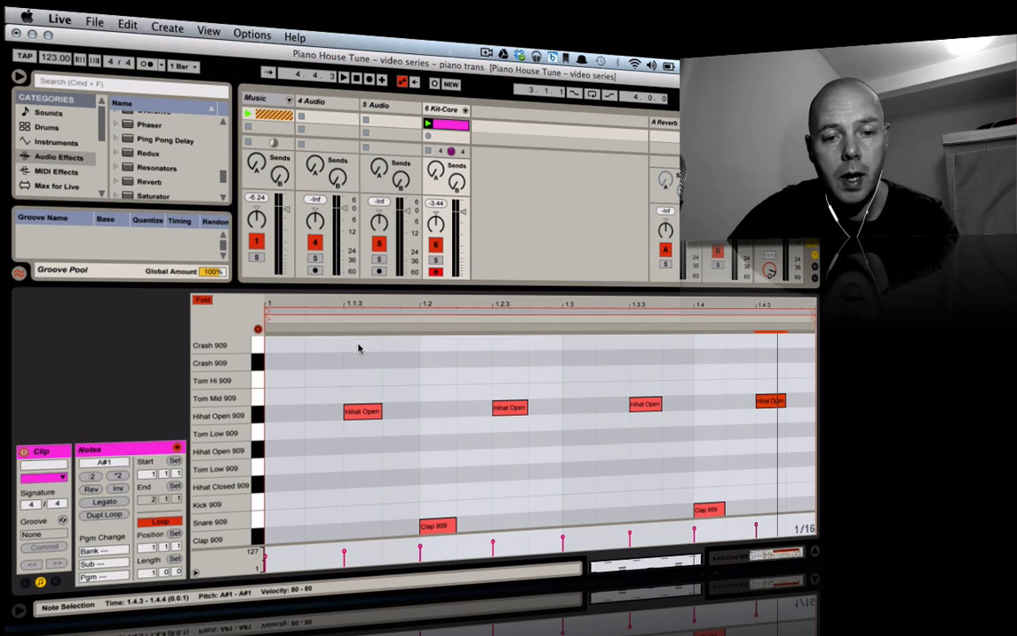
pyautogui.press('space')
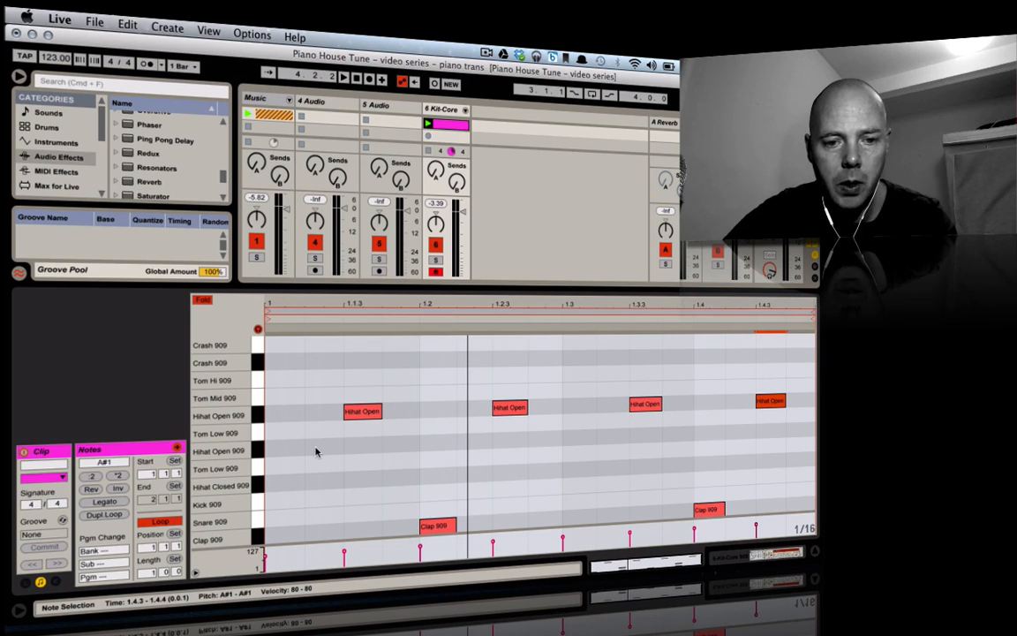
# Switch the note grid to 1/16 triplets and add a lower Hihat Open 909 note (G#1) just before 1.1.3 during playback.
pyautogui.rightClick(496, 454)
pyautogui.click(530, 426)
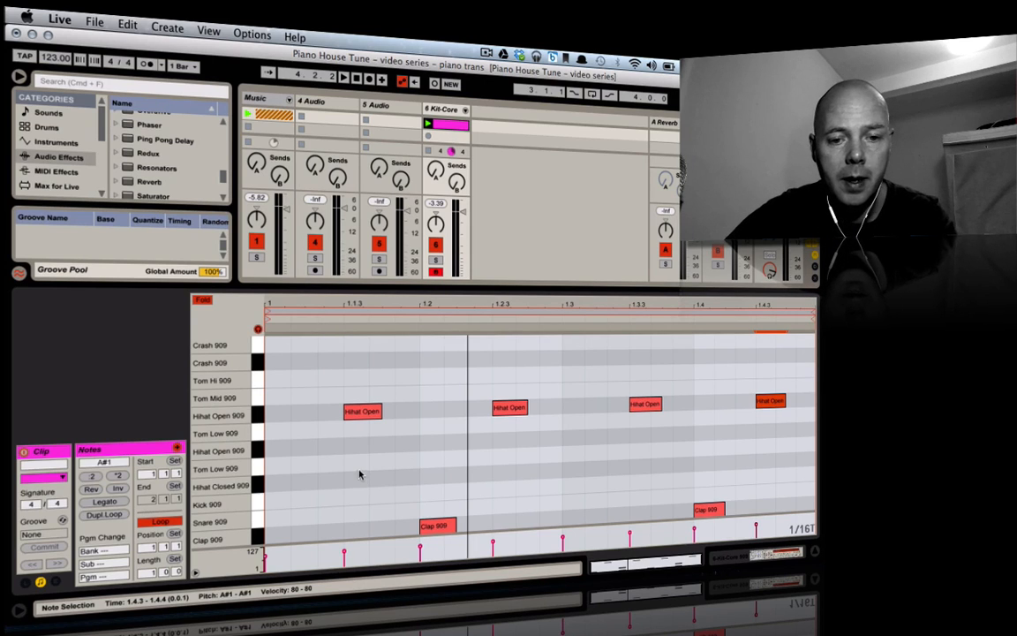
pyautogui.press('space')
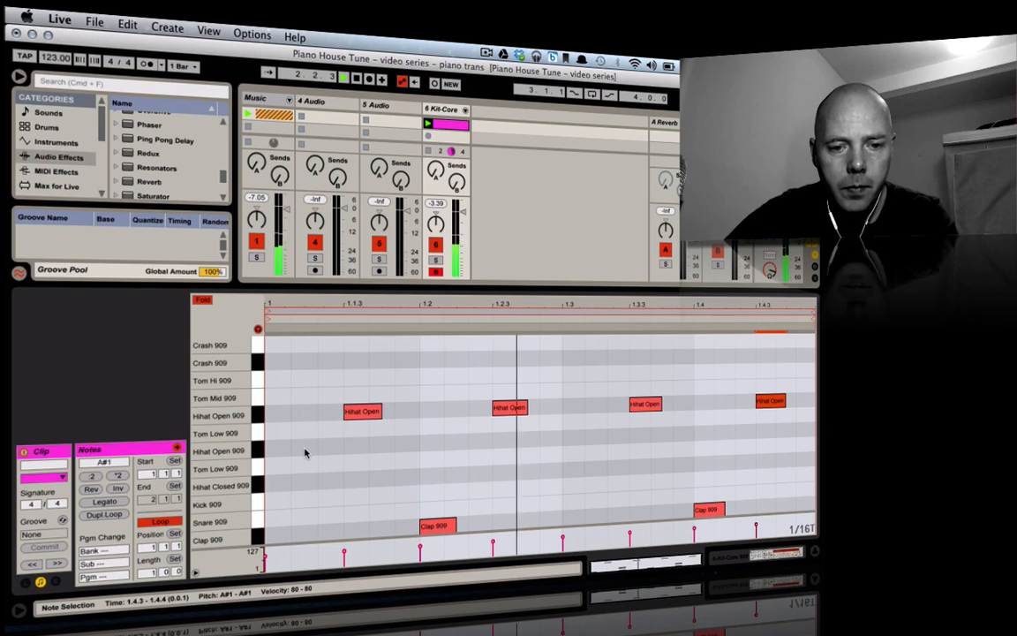
pyautogui.doubleClick(332, 449)
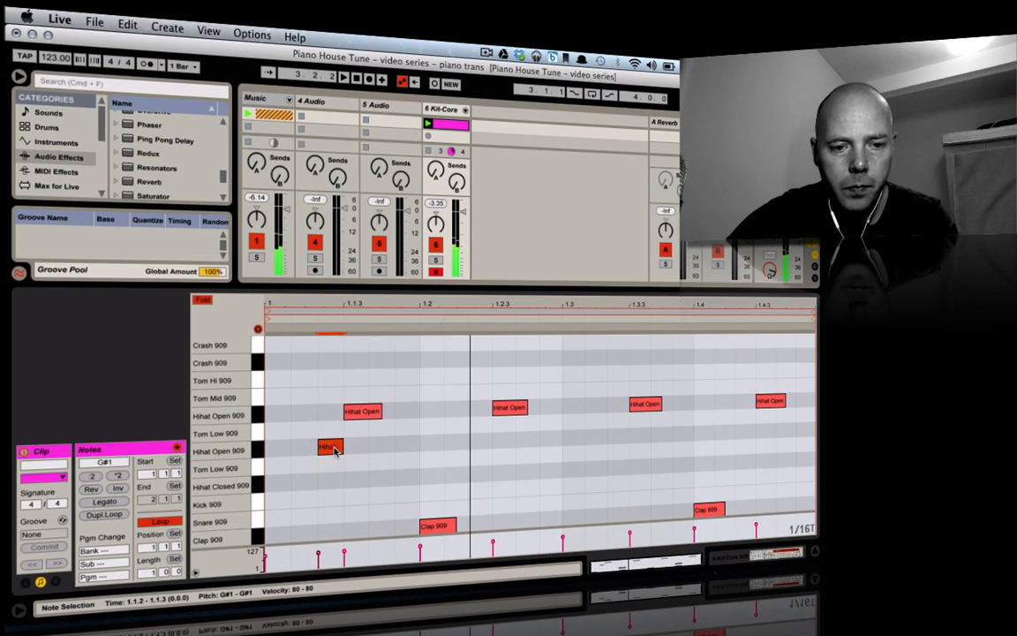
# Move the lower hi-hat note before 1.1.3 to Hihat Closed 909 (F#1) and copy it to 1.2.4, just before beat 1.3.
pyautogui.moveTo(334, 450); pyautogui.dragTo(337, 484)
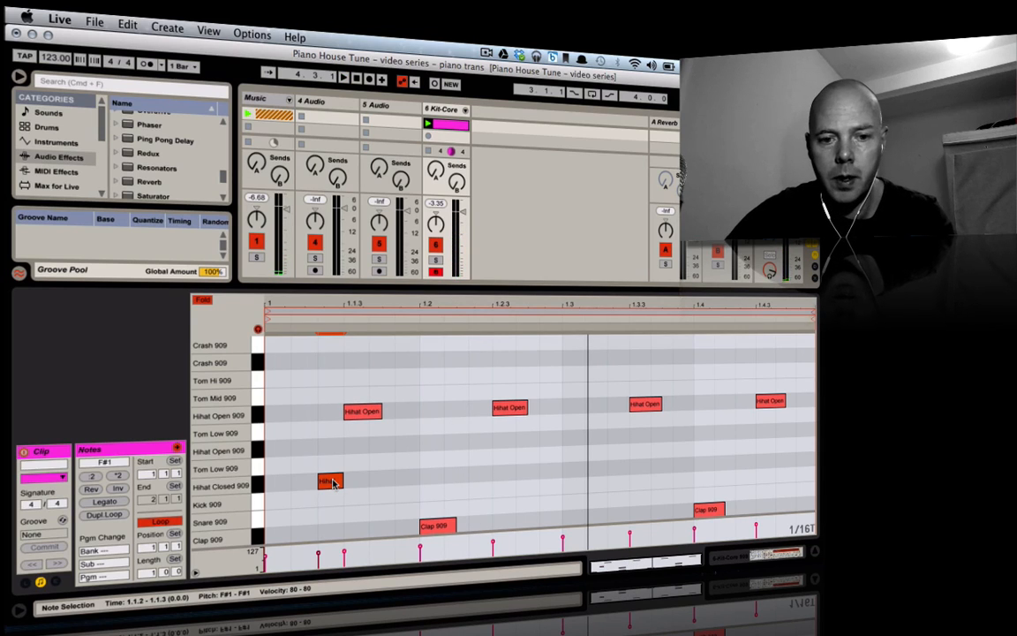
pyautogui.moveTo(334, 483)
pyautogui.mouseDown()
pyautogui.moveTo(456, 462)
pyautogui.moveTo(558, 473)
pyautogui.mouseUp()
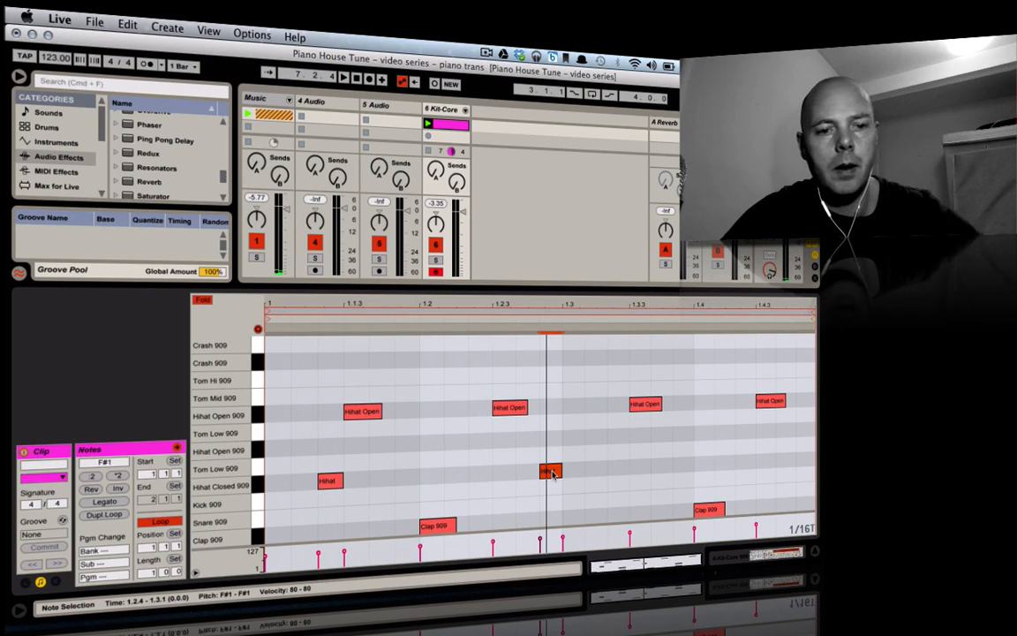
# Audition the Rim 909 sound, restart playback, and add a Rim 909 note at 1.1.4, just before beat 1.2.
pyautogui.scroll(-3, 446, 461)
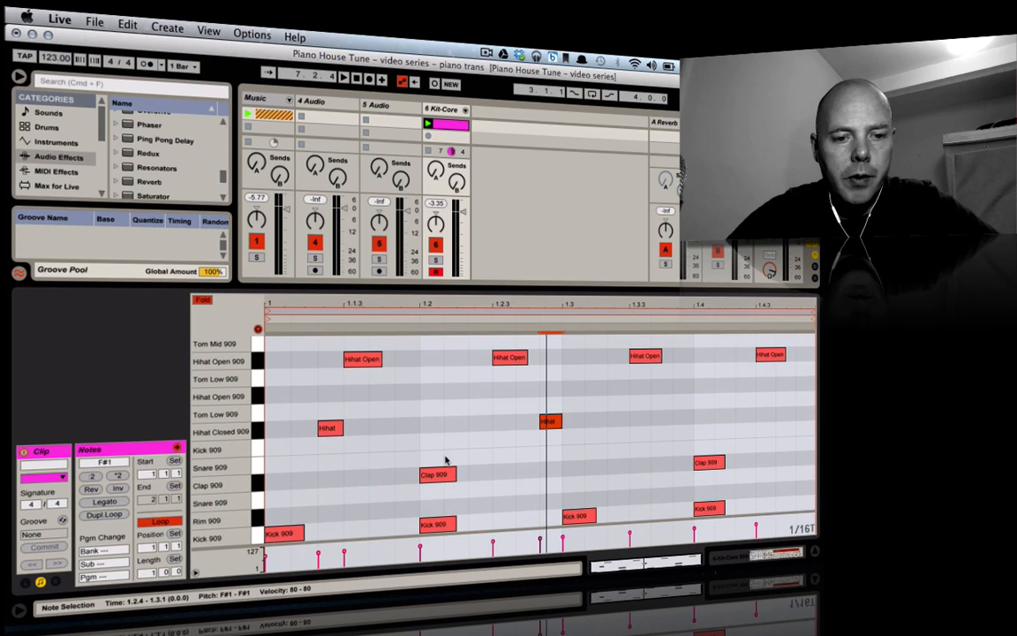
pyautogui.click(255, 522)
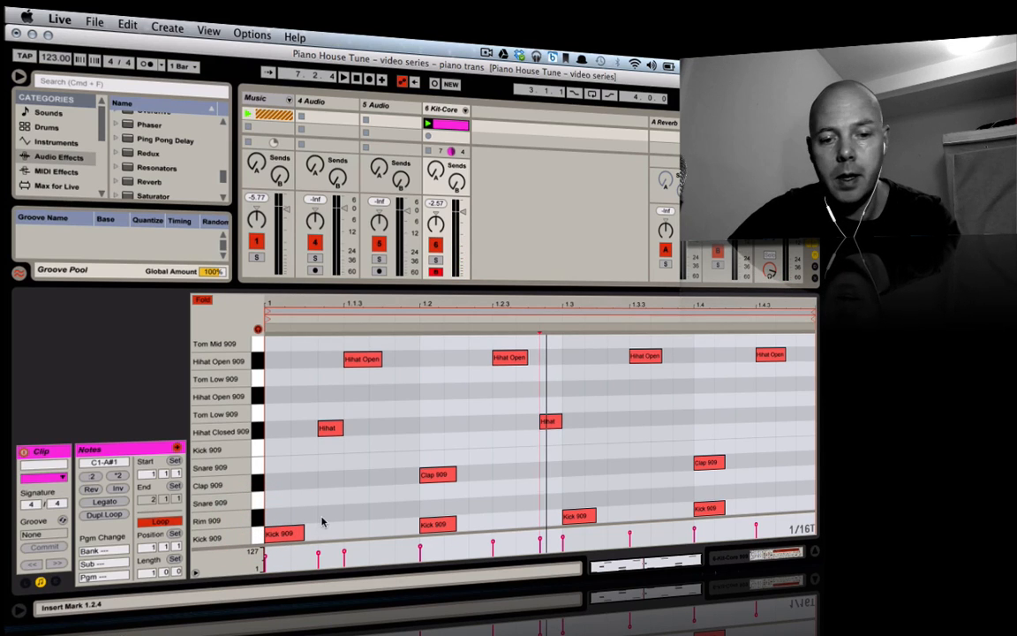
pyautogui.press('space')
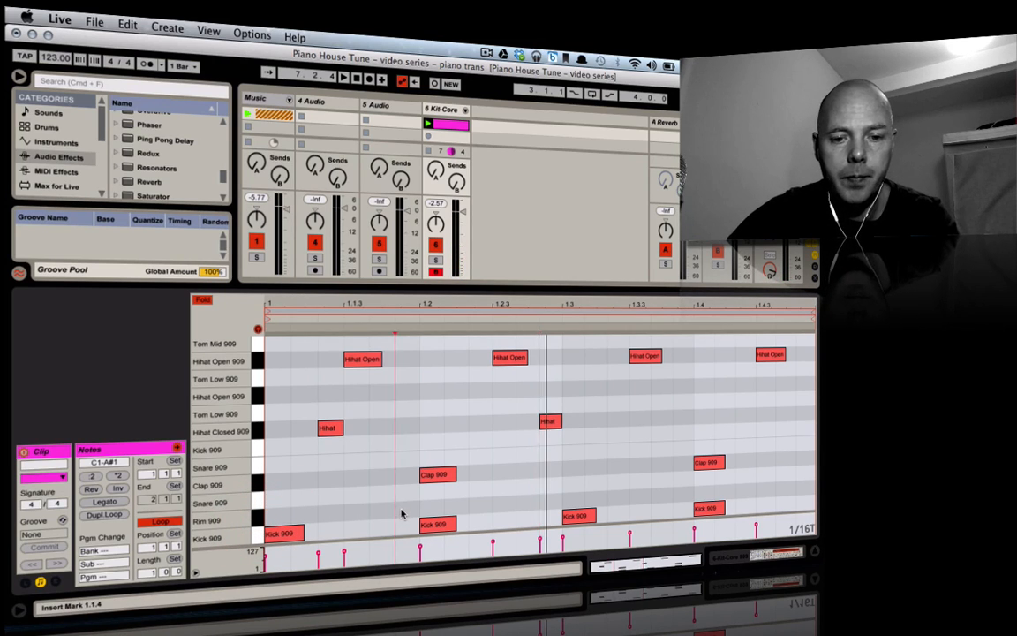
pyautogui.doubleClick(399, 510)
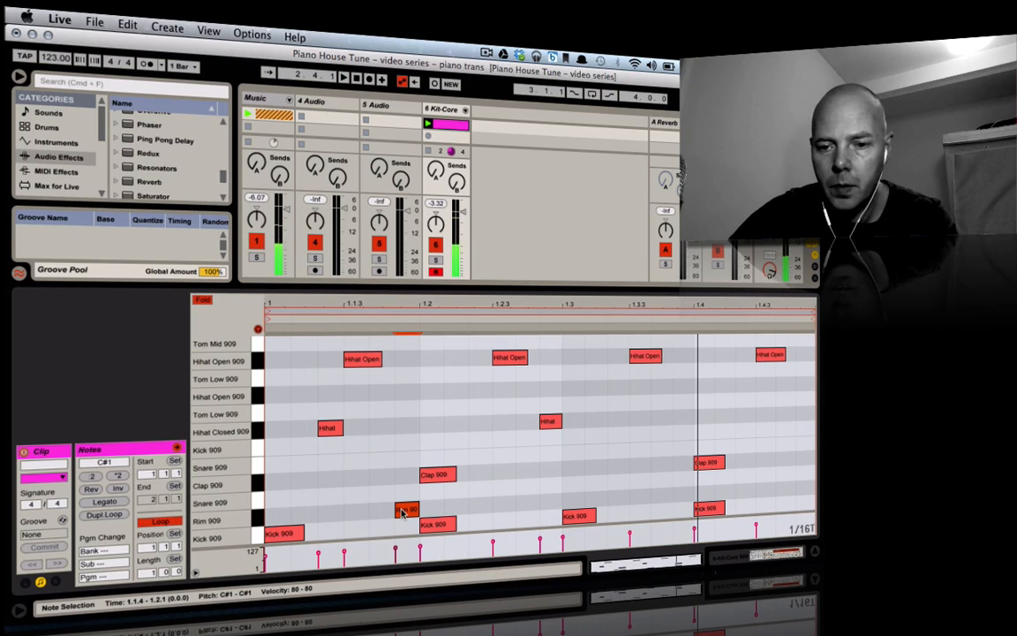
# Try a Rim 909 note at 1.3.2, add another at 1.3.4, and delete the one at 1.3.2.
pyautogui.doubleClick(597, 501)
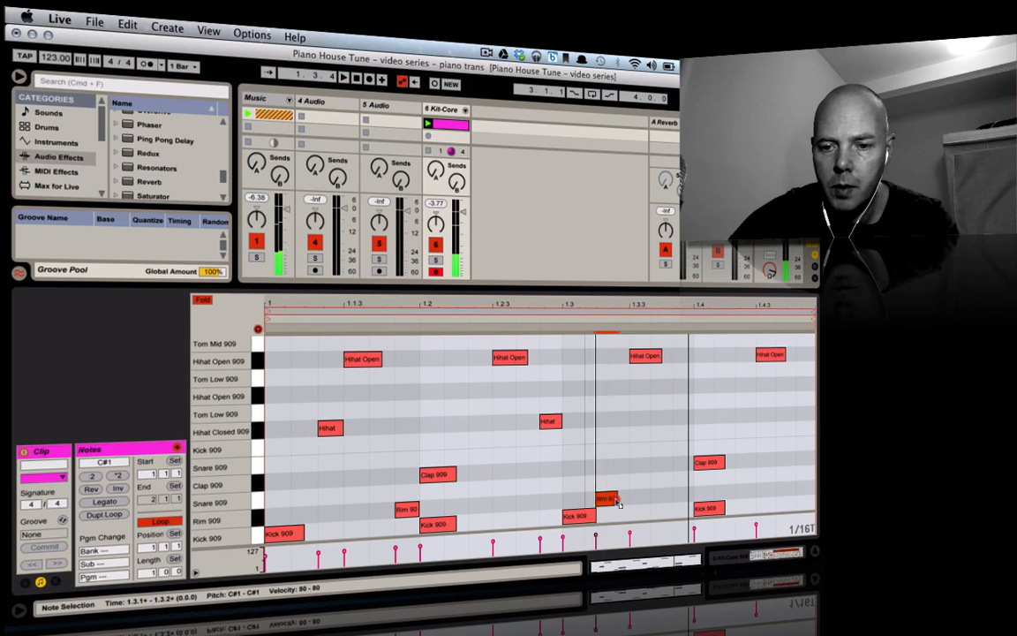
pyautogui.moveTo(597, 502); pyautogui.dragTo(618, 501)
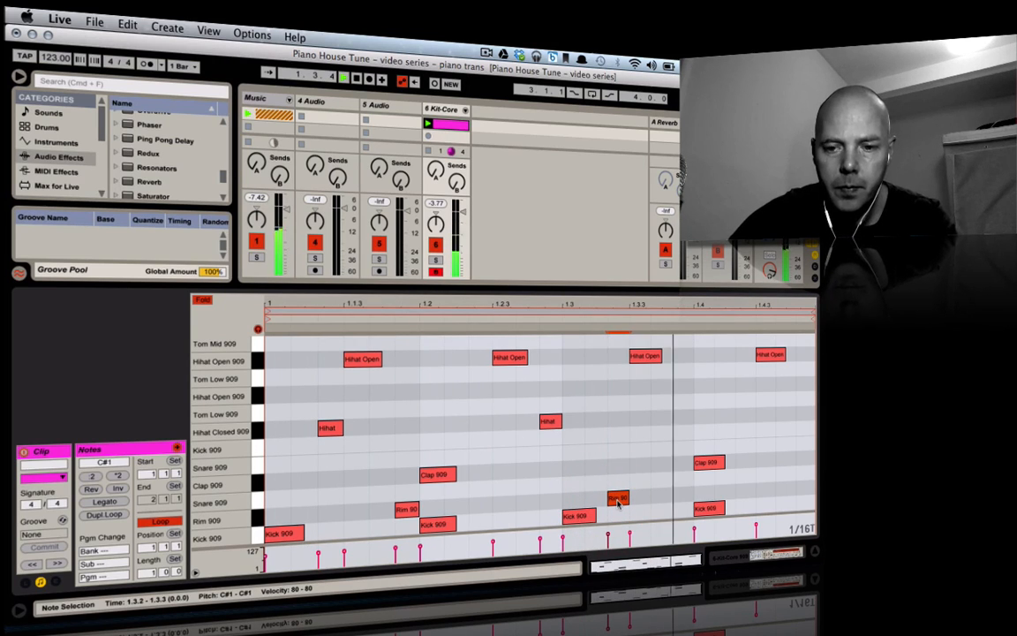
pyautogui.doubleClick(682, 497)
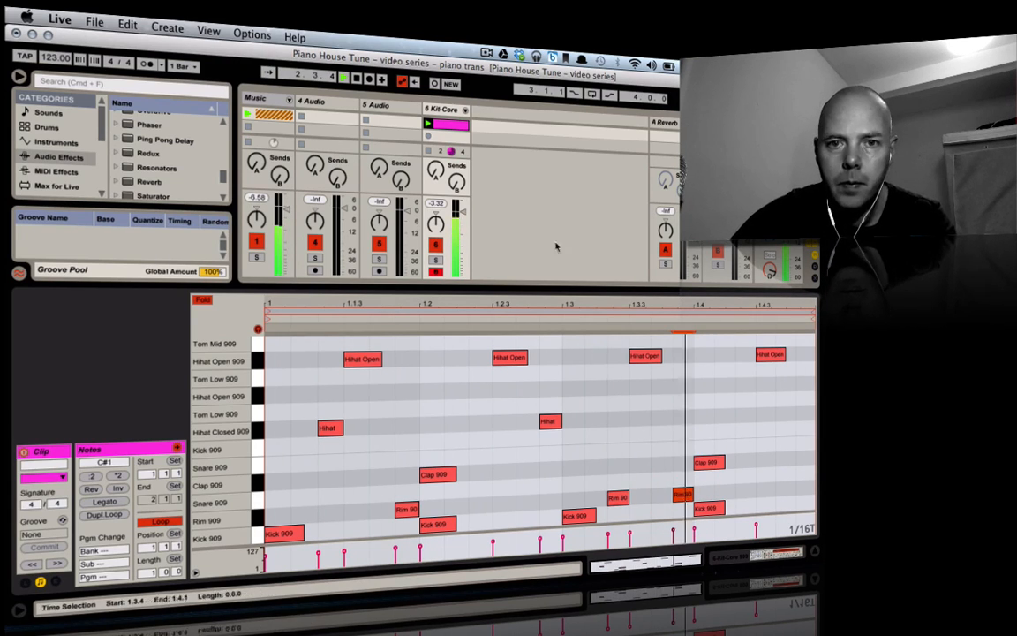
pyautogui.click(623, 500)
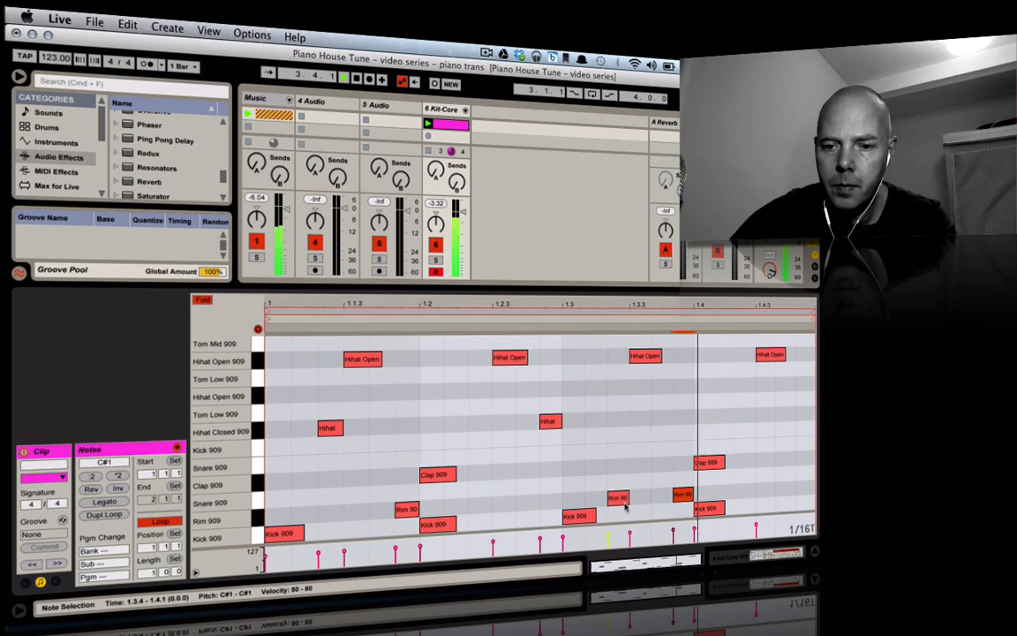
pyautogui.press('Delete')
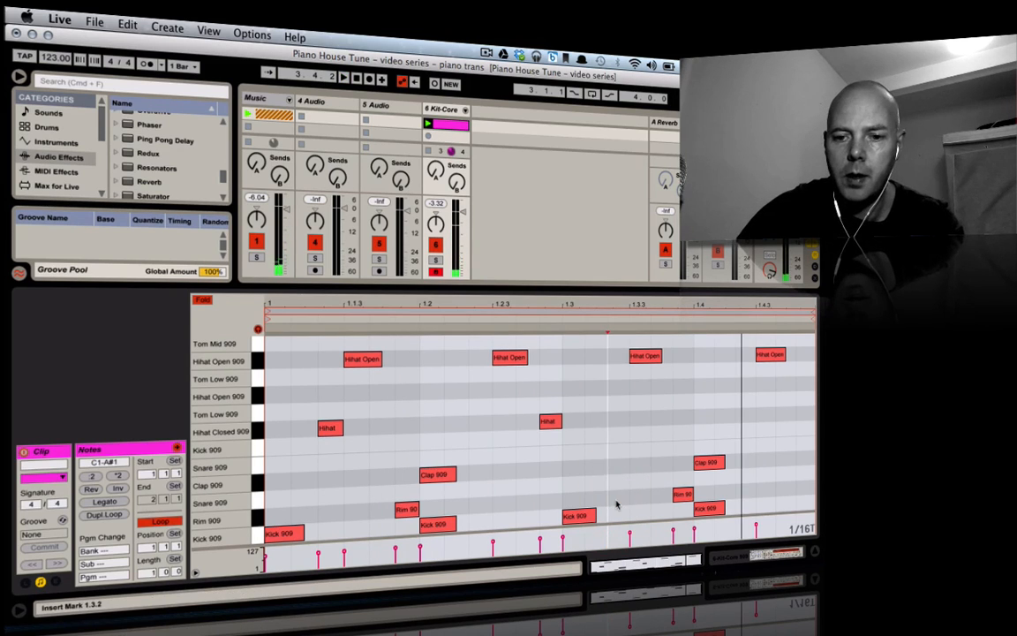
# Lower the Rim 909 chain's volume to -2.8 dB, solo the Kit-Core track, and fold its chains.
pyautogui.click(466, 109)
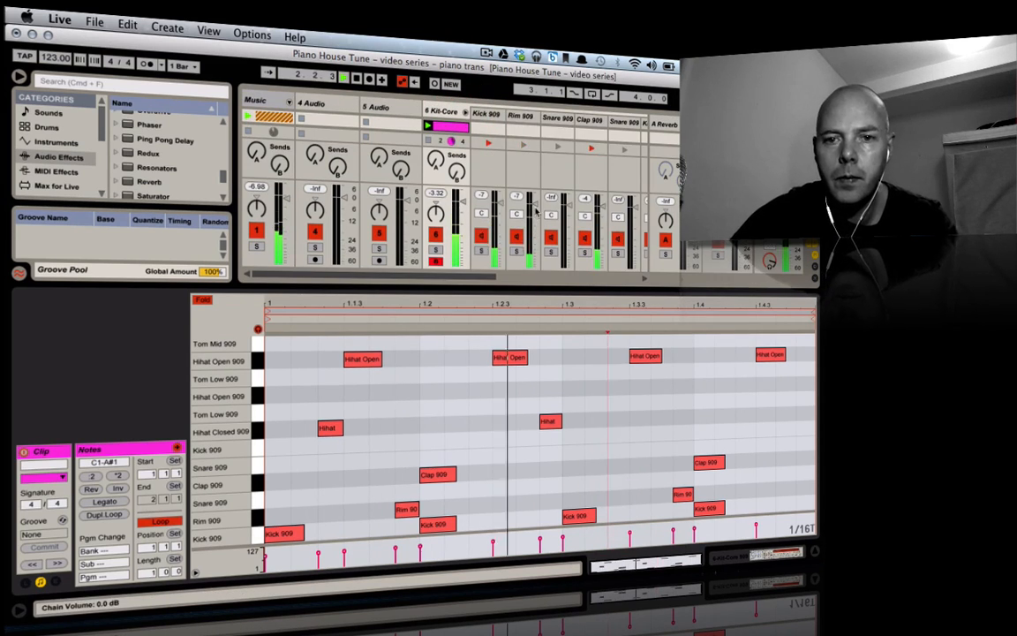
pyautogui.moveTo(535, 204); pyautogui.dragTo(535, 209)
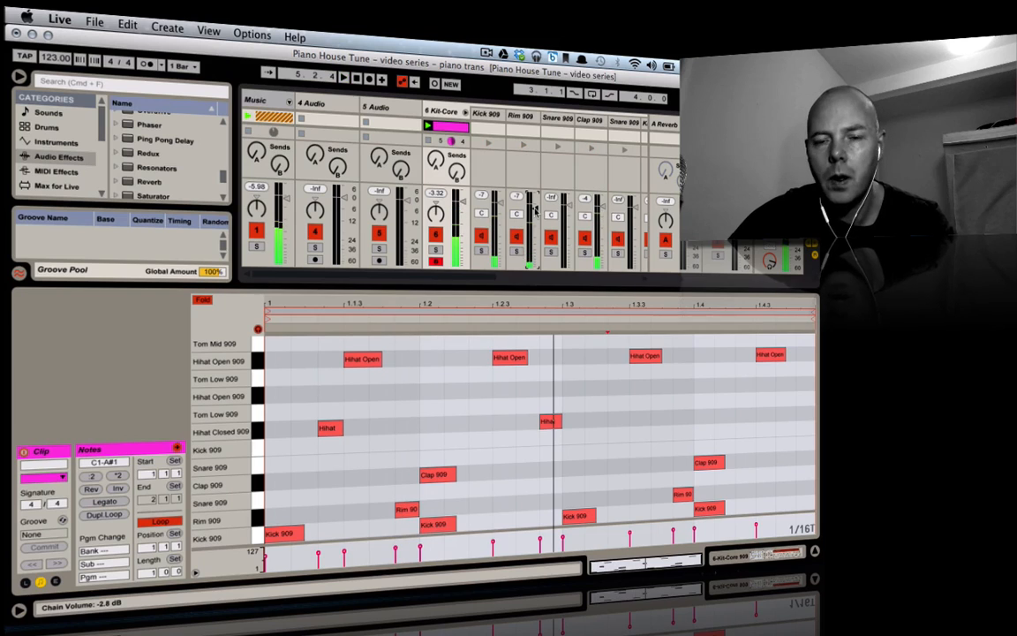
pyautogui.click(434, 249)
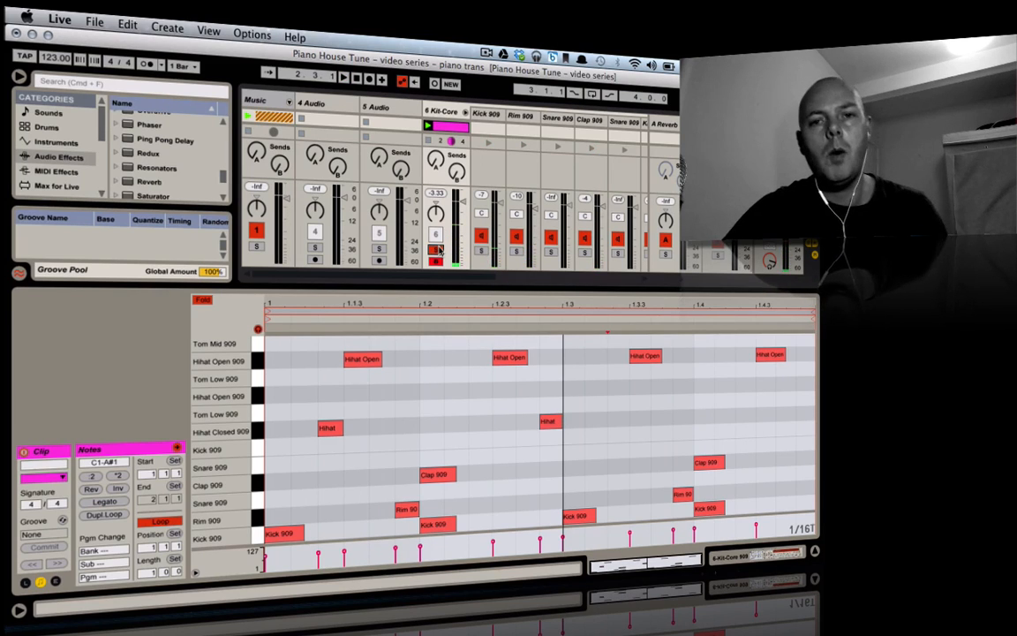
pyautogui.click(465, 111)
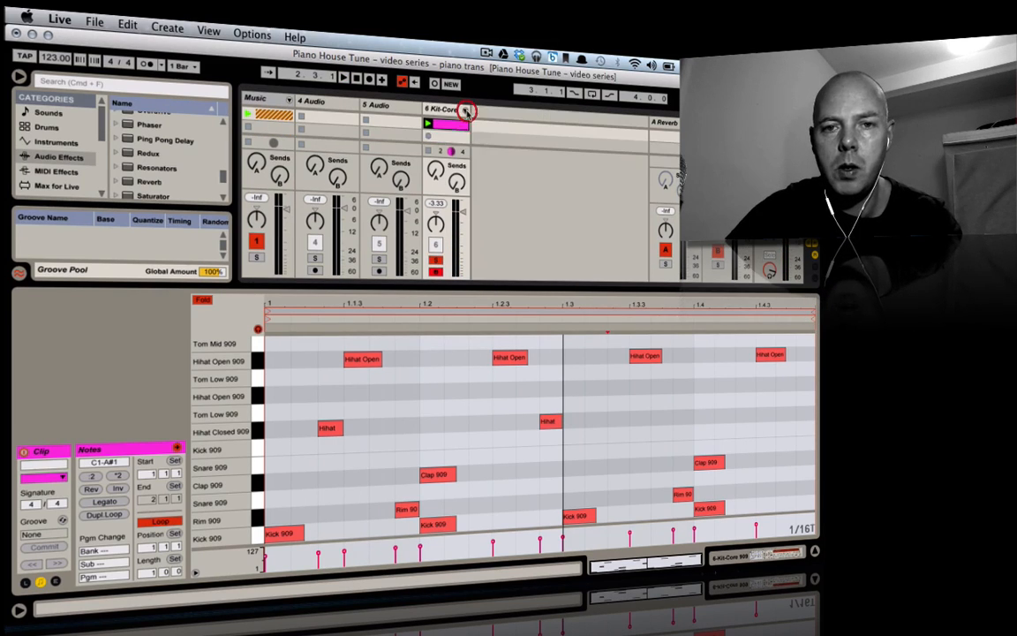
# Find DrumSynth Kick among the Max for Live instruments and load it onto a new track beside Kit-Core.
pyautogui.click(58, 186)
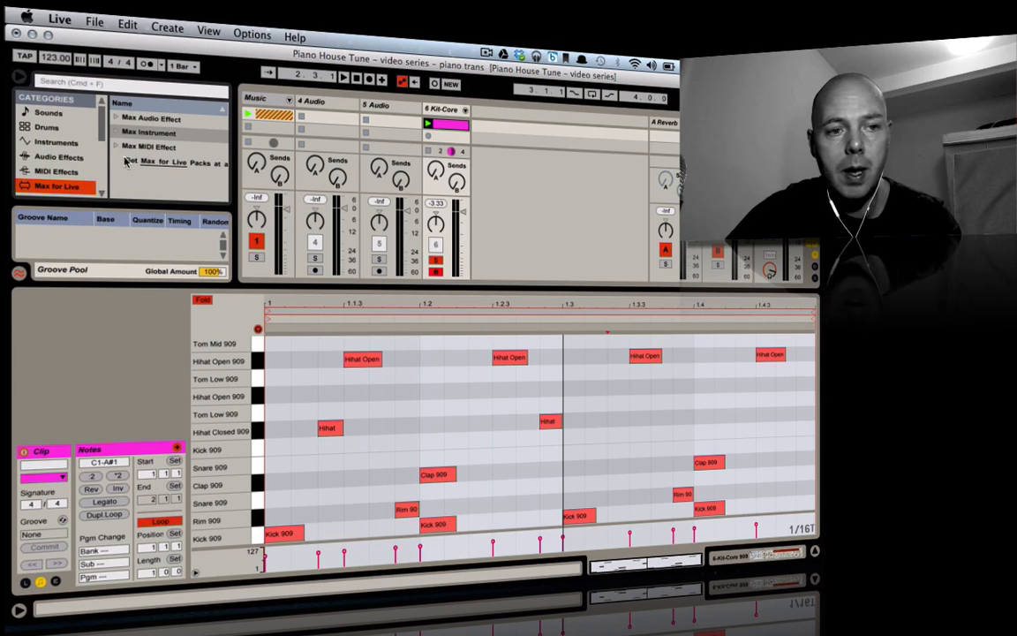
pyautogui.click(116, 132)
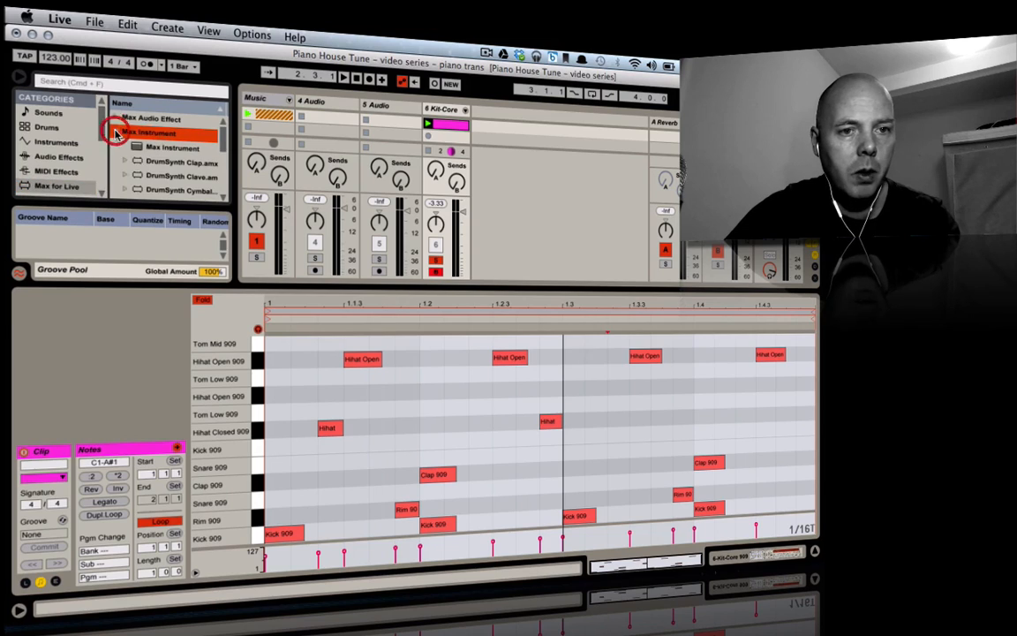
pyautogui.scroll(-4, 154, 173)
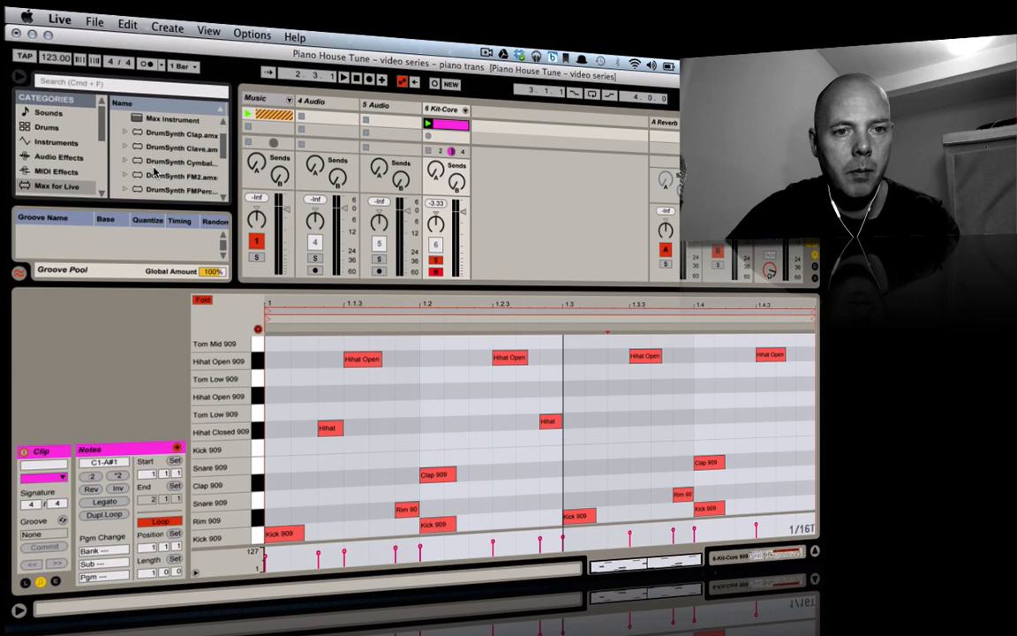
pyautogui.scroll(4, 154, 173)
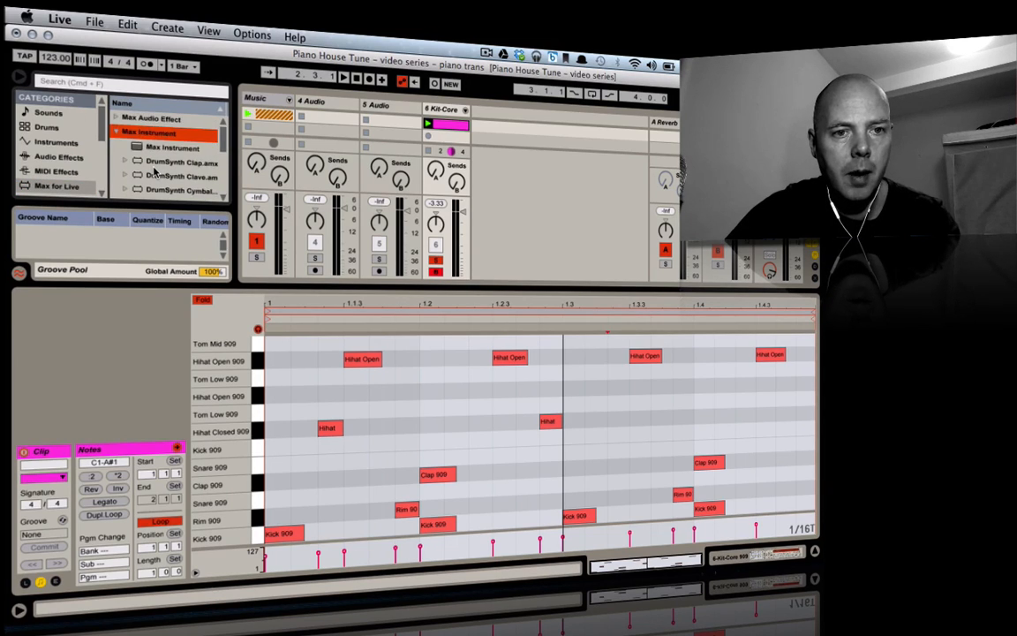
pyautogui.scroll(-5, 153, 172)
pyautogui.scroll(-1, 153, 172)
pyautogui.click(163, 177)
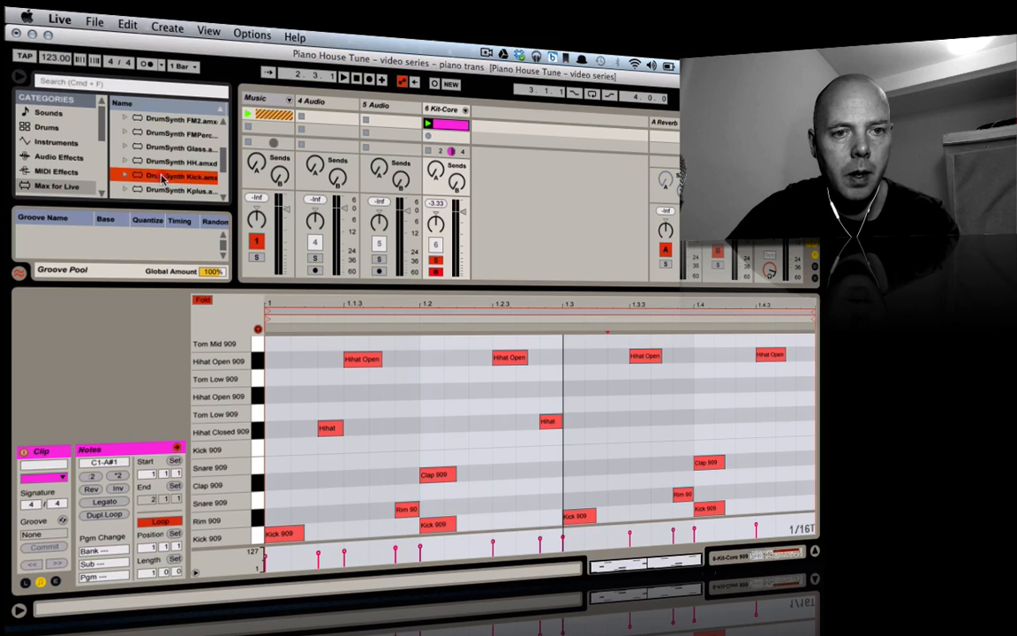
pyautogui.moveTo(517, 131); pyautogui.dragTo(494, 130)
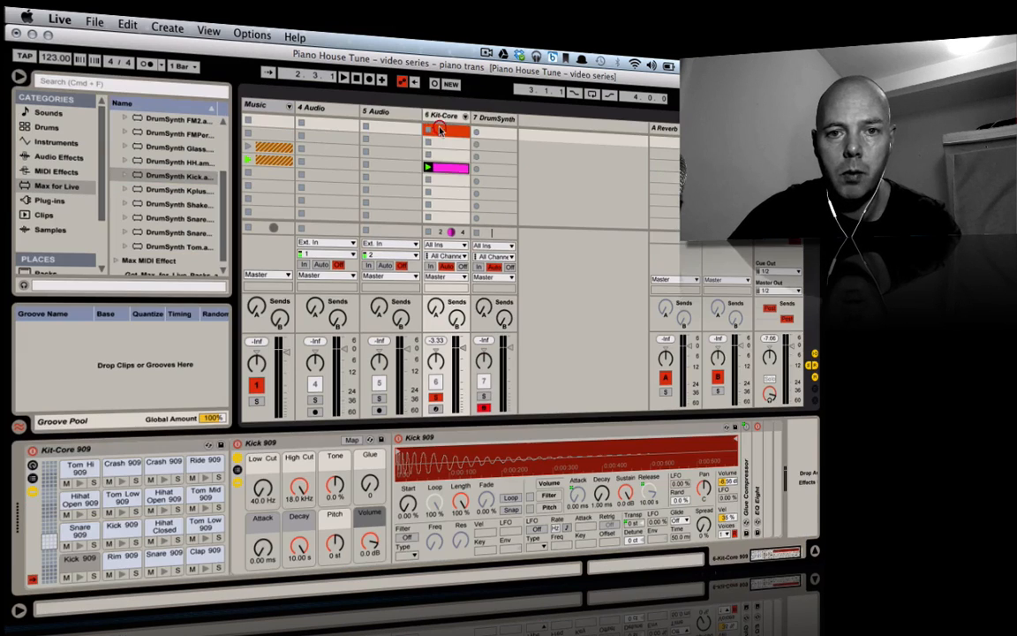
# Copy the Kit-Core drum clip to the DrumSynth track and open the copy in the note editor.
pyautogui.click(456, 169)
pyautogui.moveTo(457, 171); pyautogui.dragTo(495, 172)
pyautogui.doubleClick(494, 171)
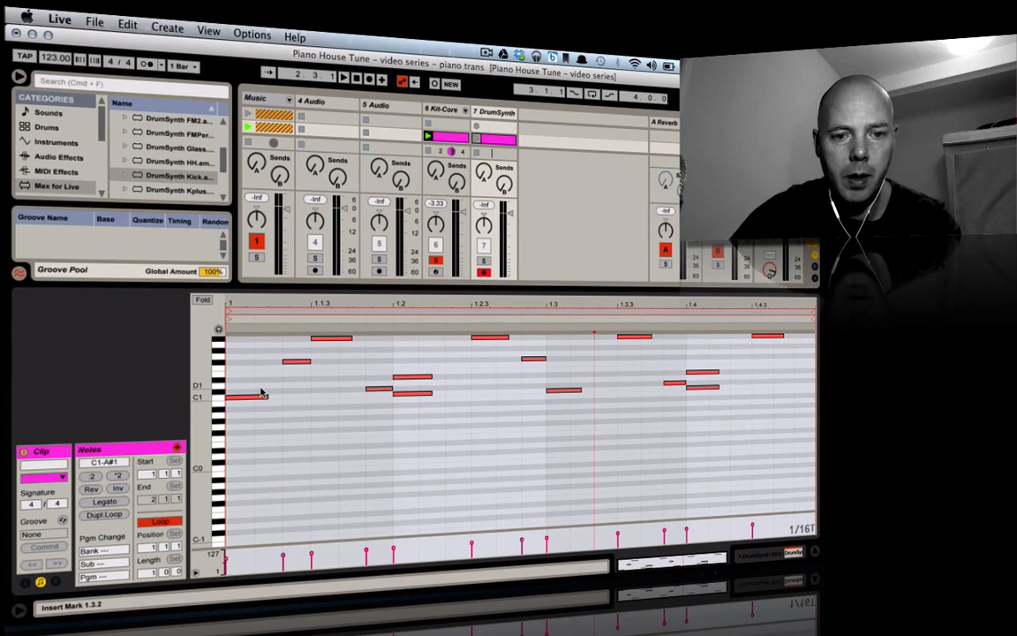
# Delete the hi-hat, clap and rim notes from the copied clip, keeping only the C1 kick notes.
pyautogui.moveTo(261, 380); pyautogui.dragTo(819, 281)
pyautogui.press('Delete')
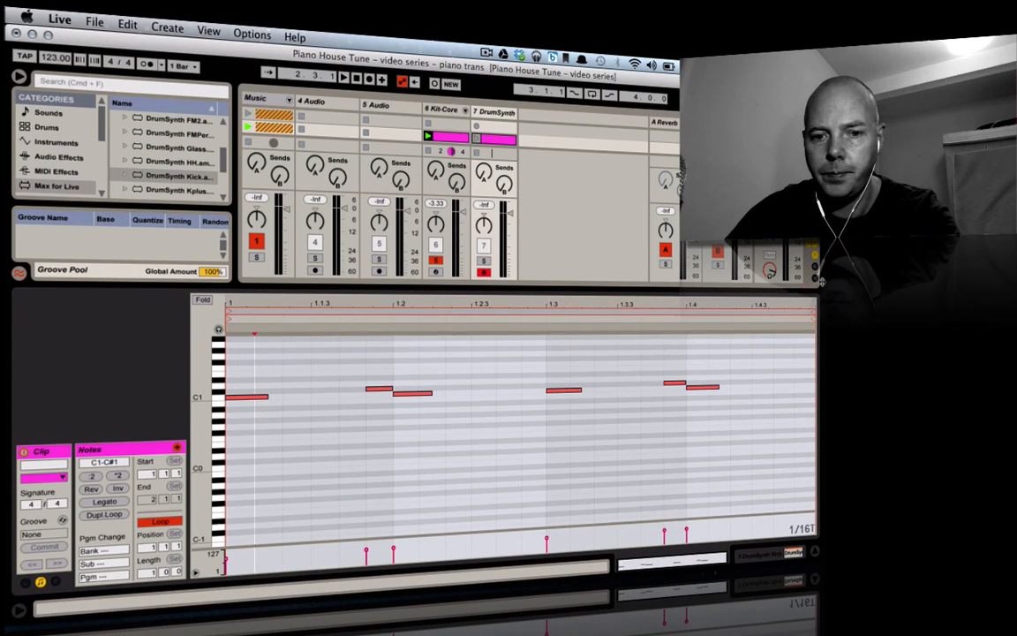
pyautogui.moveTo(360, 364); pyautogui.dragTo(721, 378)
pyautogui.press('Delete')
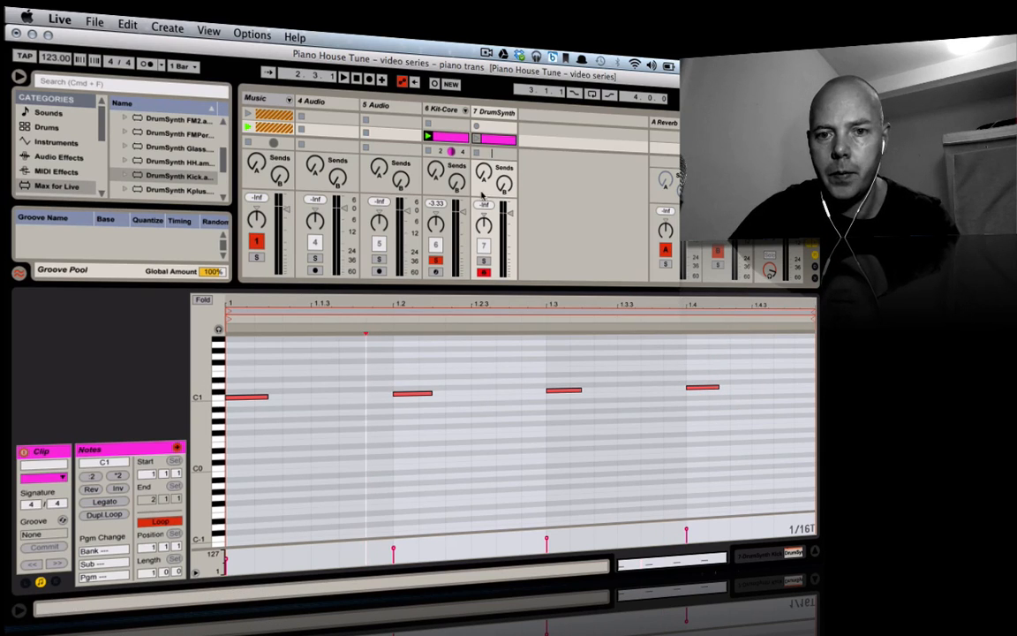
# Solo the DrumSynth track, launch its kick clip, and show the DrumSynth Kick device.
pyautogui.click(483, 259)
pyautogui.click(477, 138)
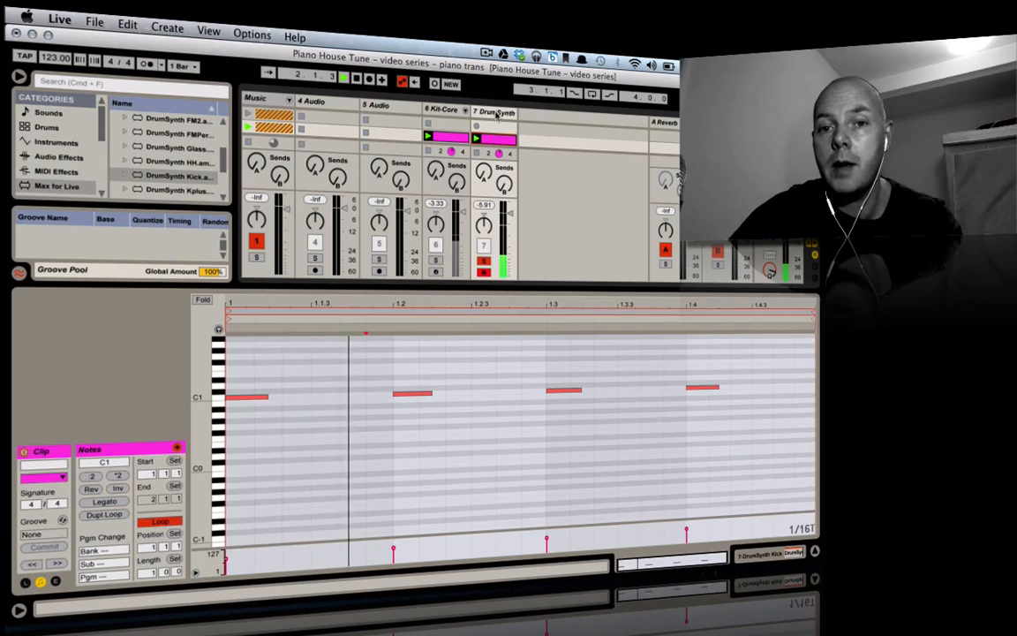
pyautogui.click(494, 112)
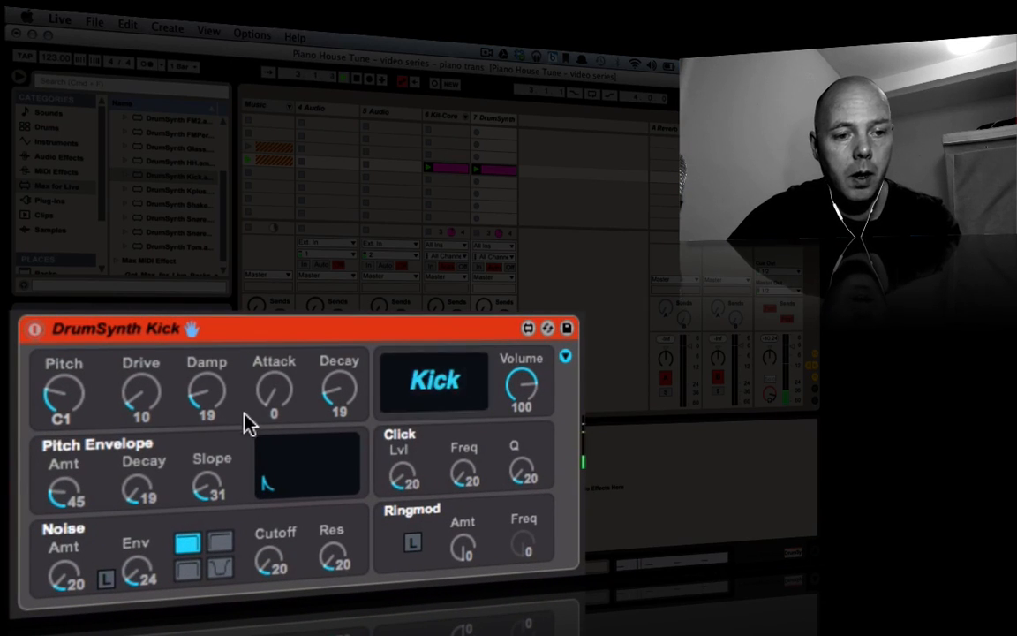
# Set the DrumSynth Kick's Pitch to G0, Decay to 29, Pitch Envelope Amt to 95 and Drive to 35 during playback.
pyautogui.moveTo(67, 412); pyautogui.dragTo(67, 437)
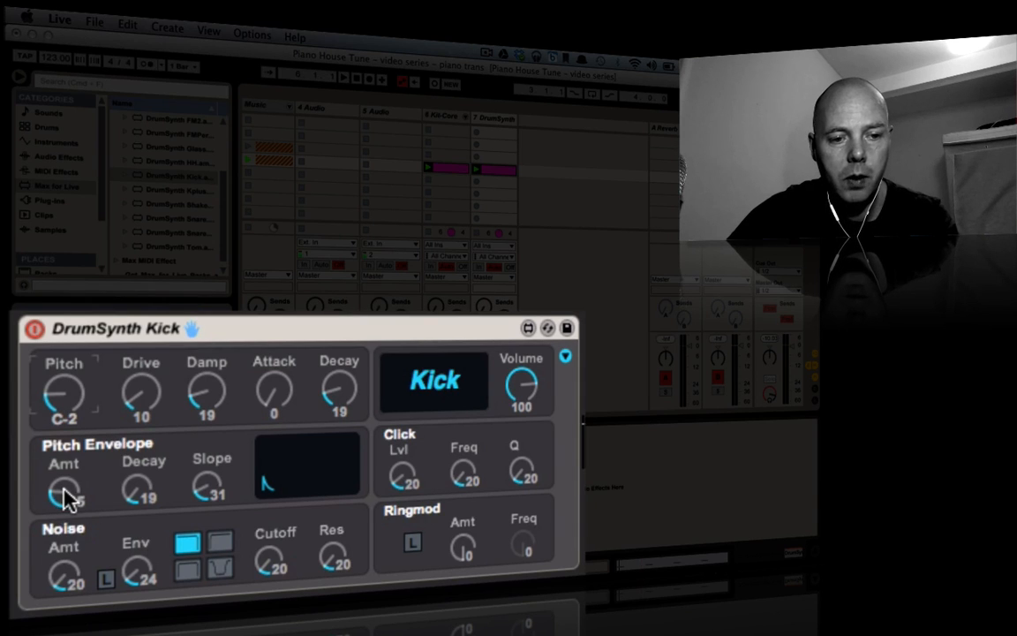
pyautogui.moveTo(65, 489); pyautogui.dragTo(60, 444)
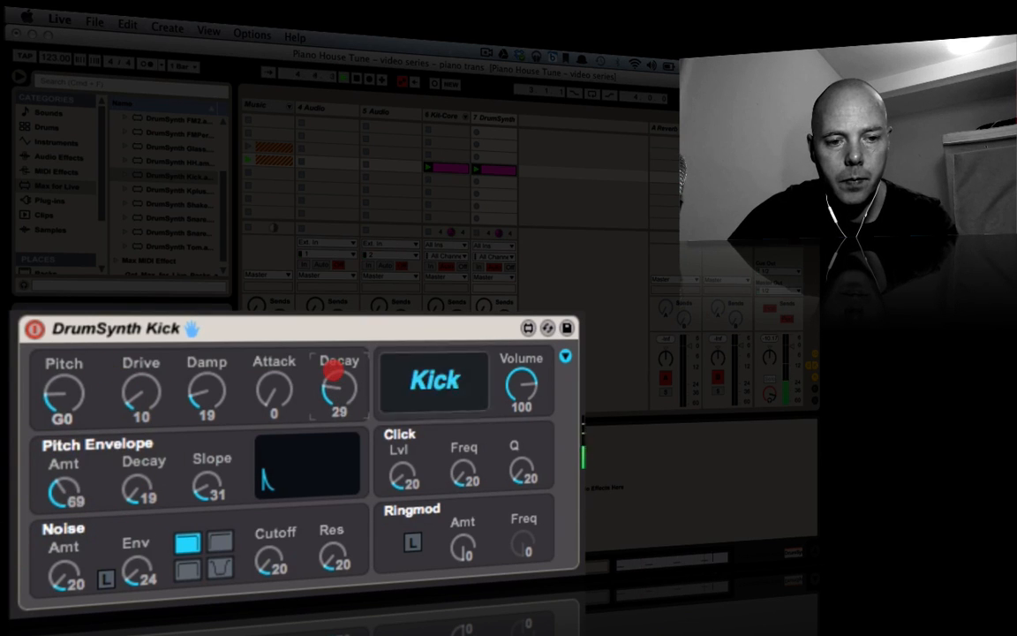
pyautogui.moveTo(65, 490)
pyautogui.mouseDown()
pyautogui.moveTo(64, 413)
pyautogui.moveTo(77, 444)
pyautogui.mouseUp()
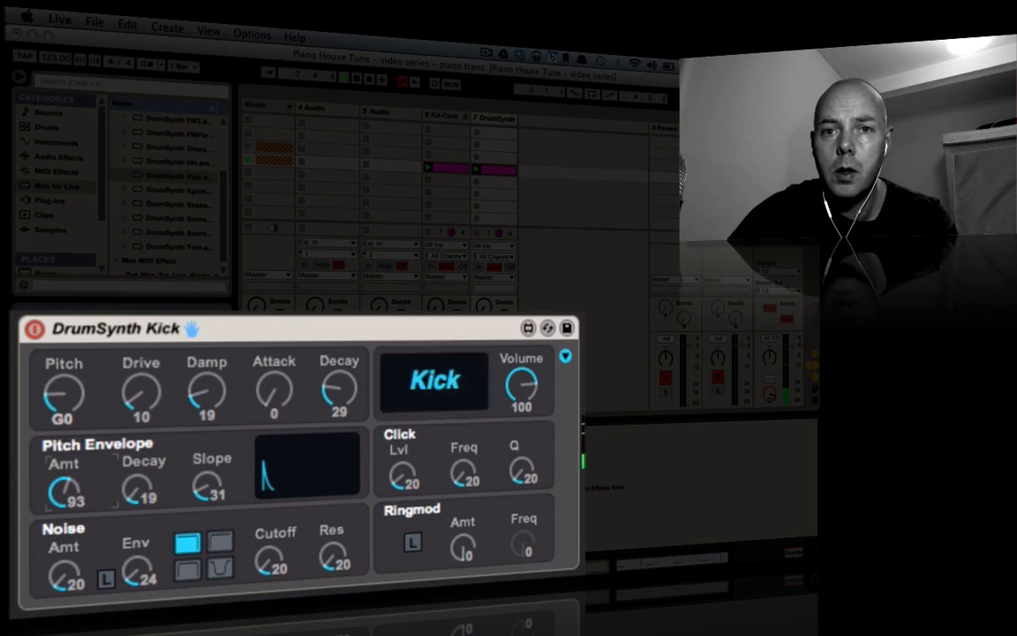
pyautogui.moveTo(85, 452); pyautogui.dragTo(86, 453)
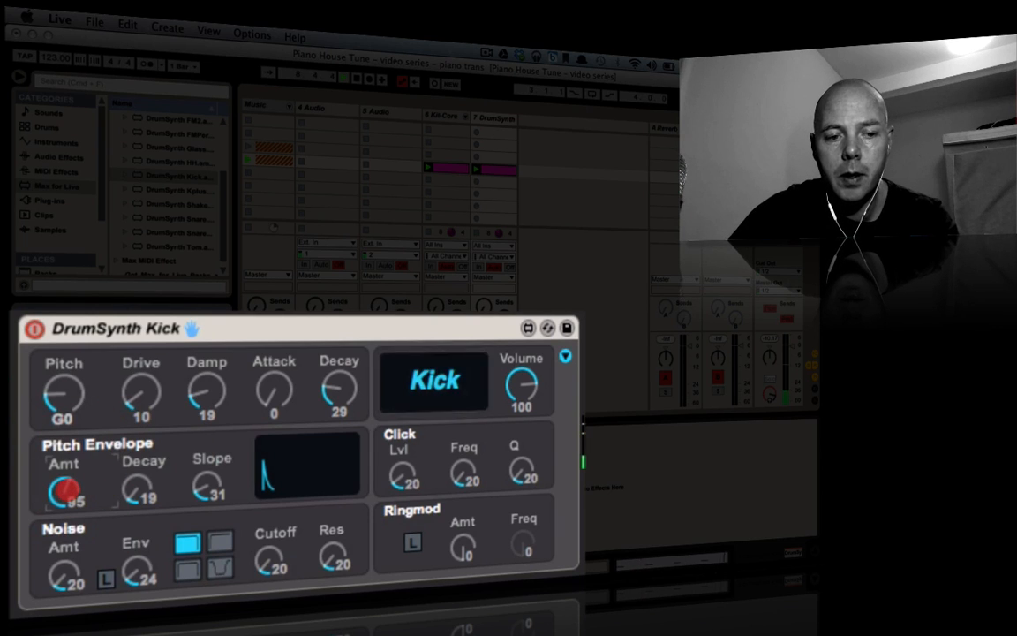
pyautogui.moveTo(66, 491); pyautogui.dragTo(68, 495)
pyautogui.click(152, 380)
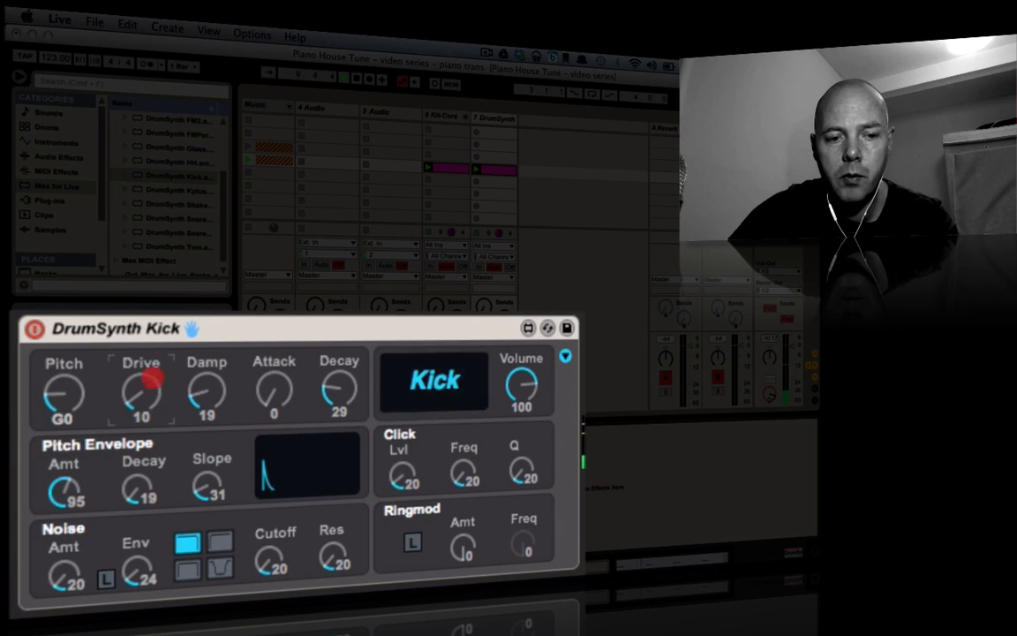
pyautogui.moveTo(152, 380)
pyautogui.mouseDown()
pyautogui.moveTo(152, 342)
pyautogui.moveTo(155, 390)
pyautogui.mouseUp()
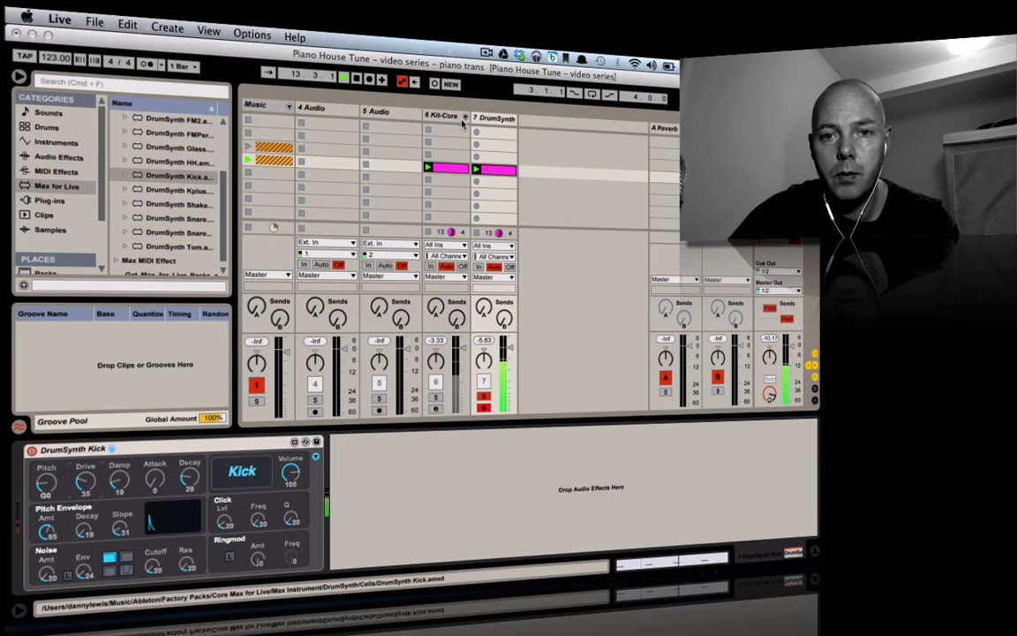
# Unfold the Kit-Core chains, mute the Kick 909 chain, and solo Kit-Core together with the DrumSynth track.
pyautogui.click(463, 120)
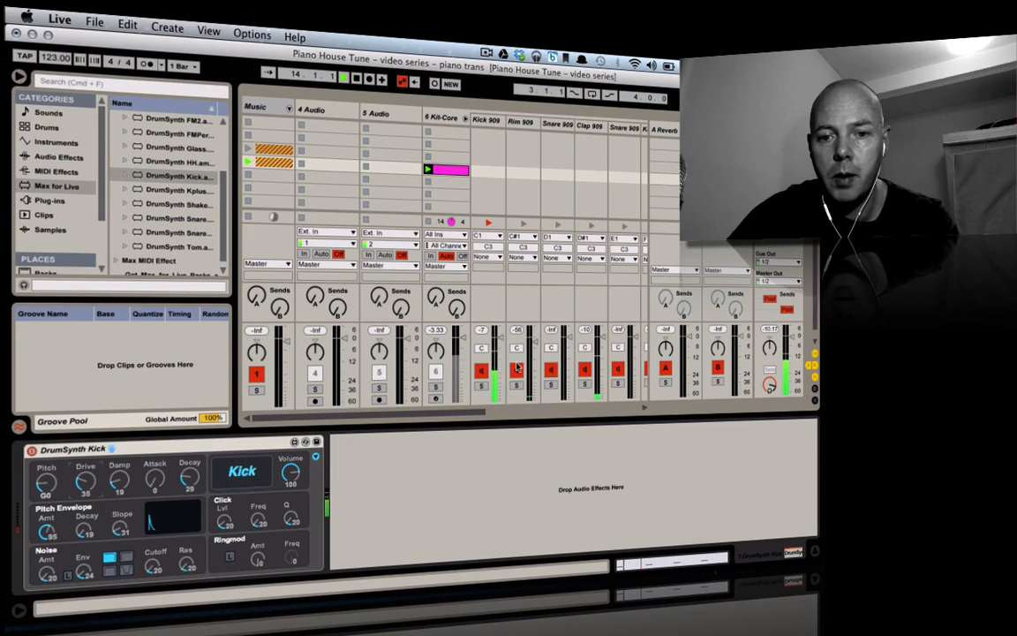
pyautogui.click(481, 371)
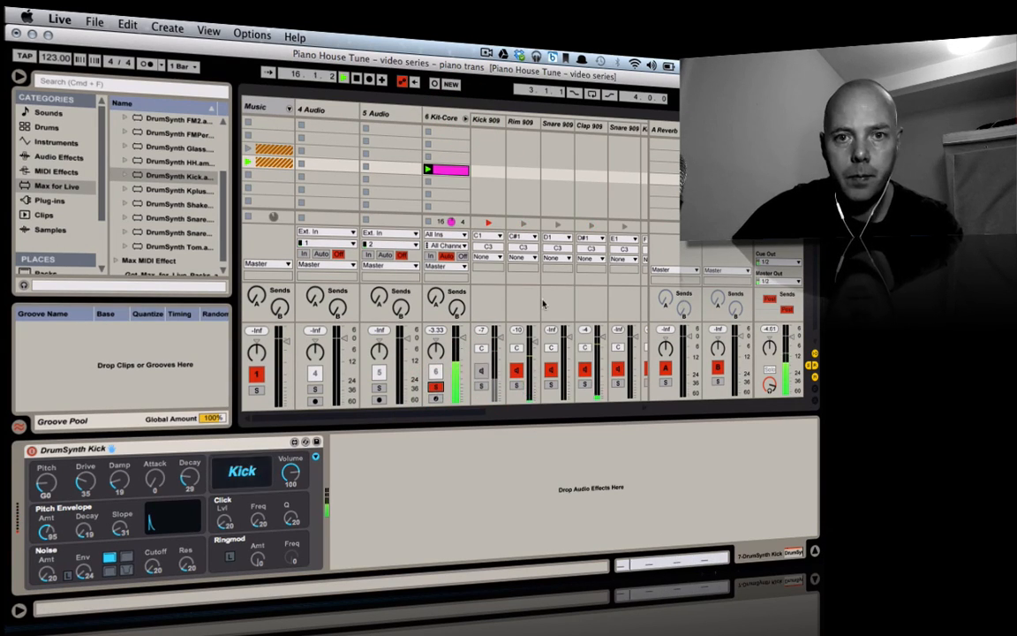
pyautogui.hscroll(10, 540, 309)
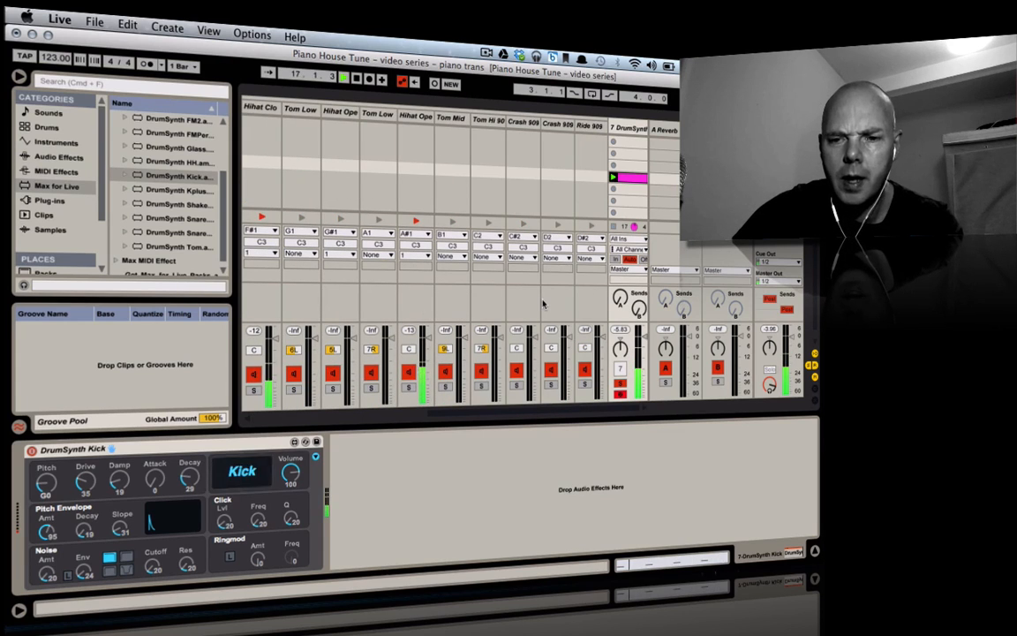
# Set the DrumSynth track's volume to -2.0 dB and rename the track Kick.
pyautogui.click(648, 339)
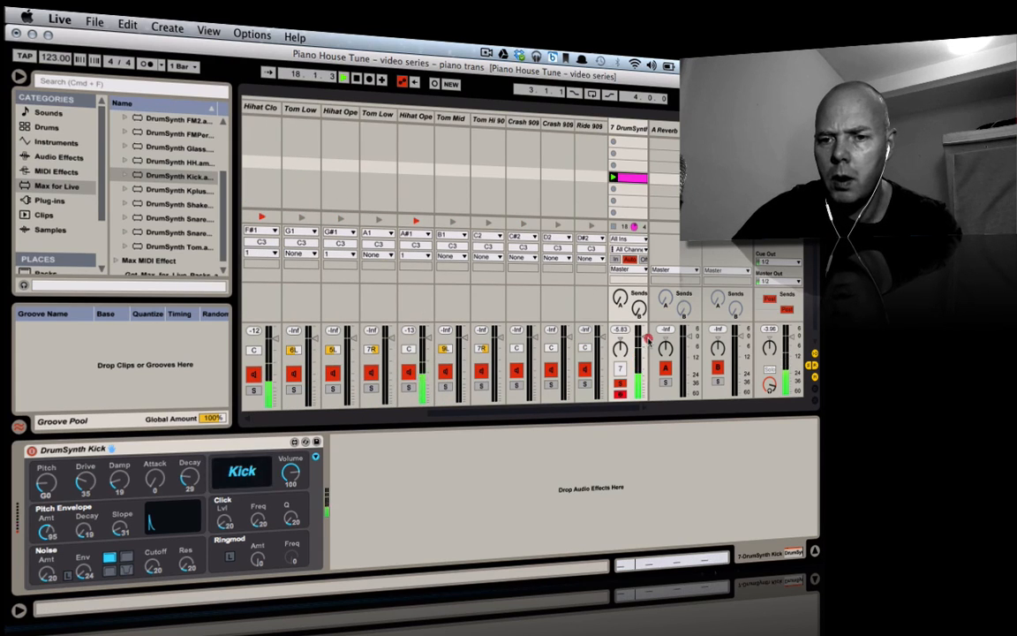
pyautogui.click(648, 338)
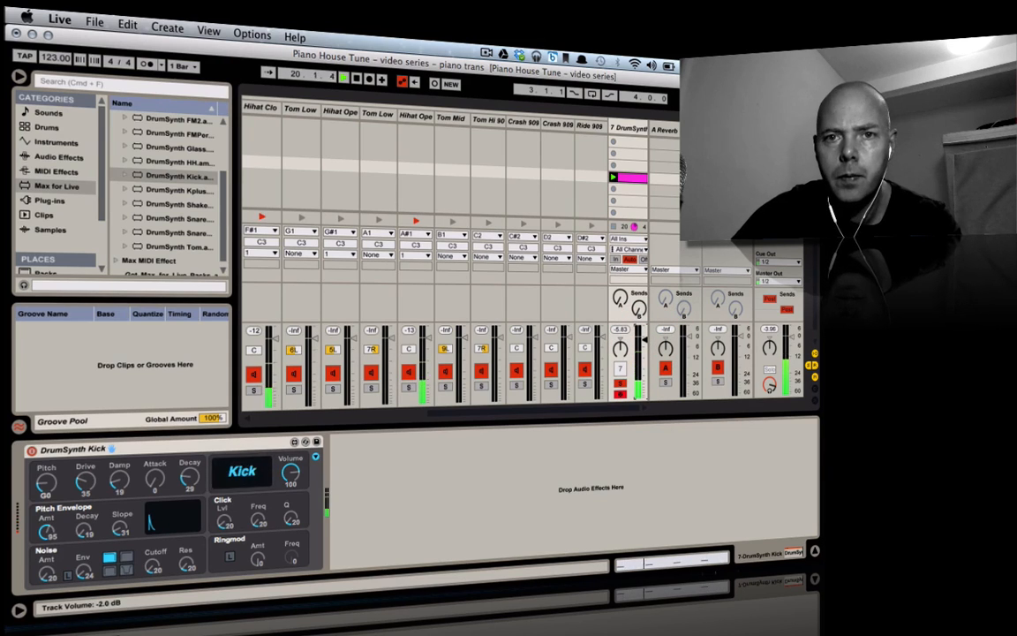
pyautogui.click(628, 132)
pyautogui.press('super+r')
pyautogui.write('K')
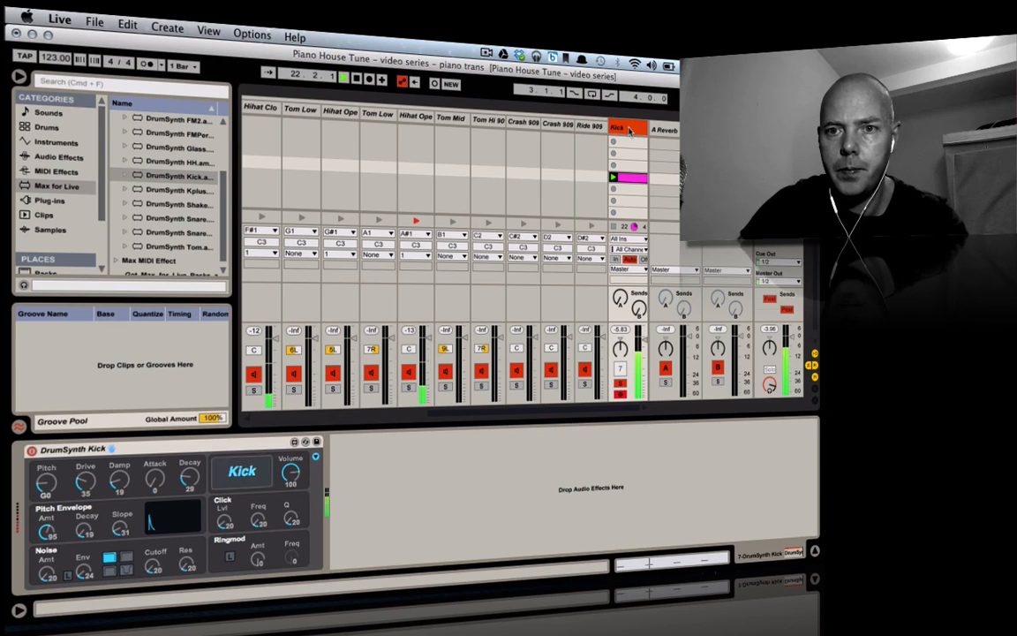
pyautogui.write('ick')
pyautogui.press('Return')
# Turn off solo on the Kit-Core and Kick tracks, listen to them with the music, and stop playback.
pyautogui.hscroll(-5, 458, 196)
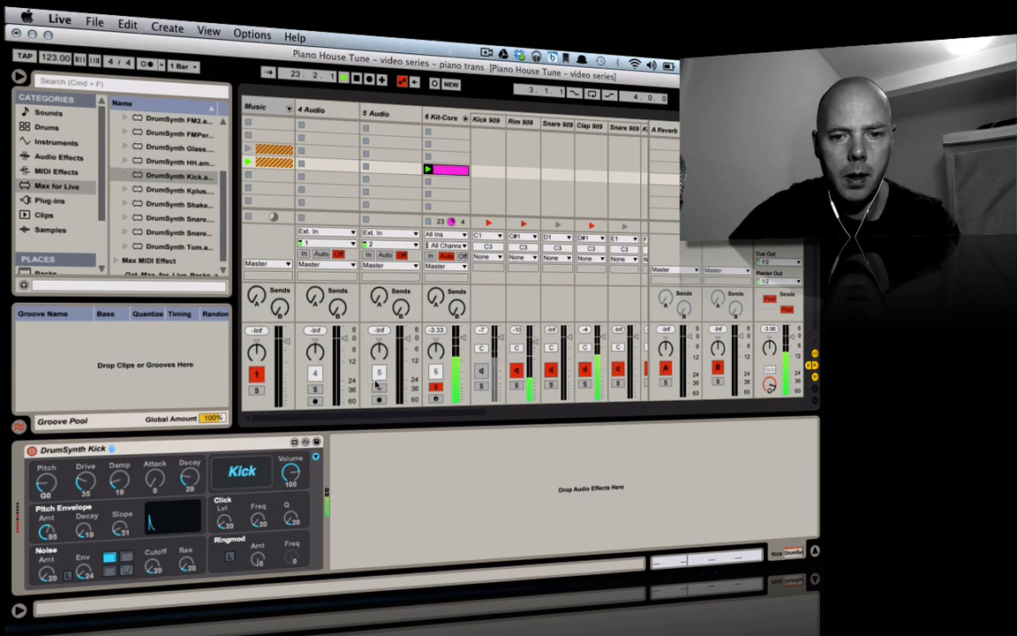
pyautogui.click(435, 386)
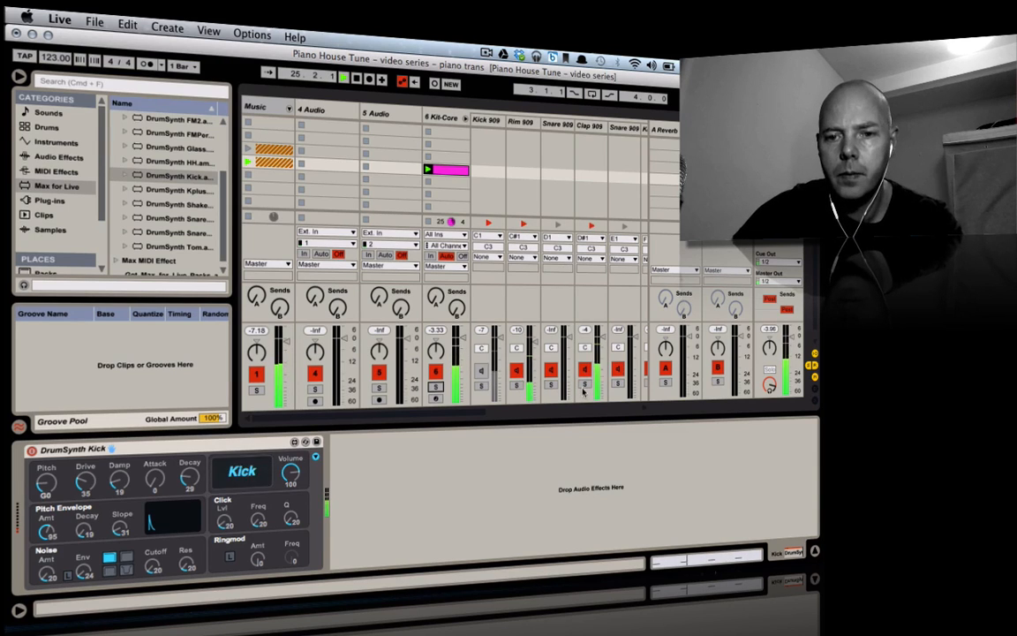
pyautogui.hscroll(5, 582, 391)
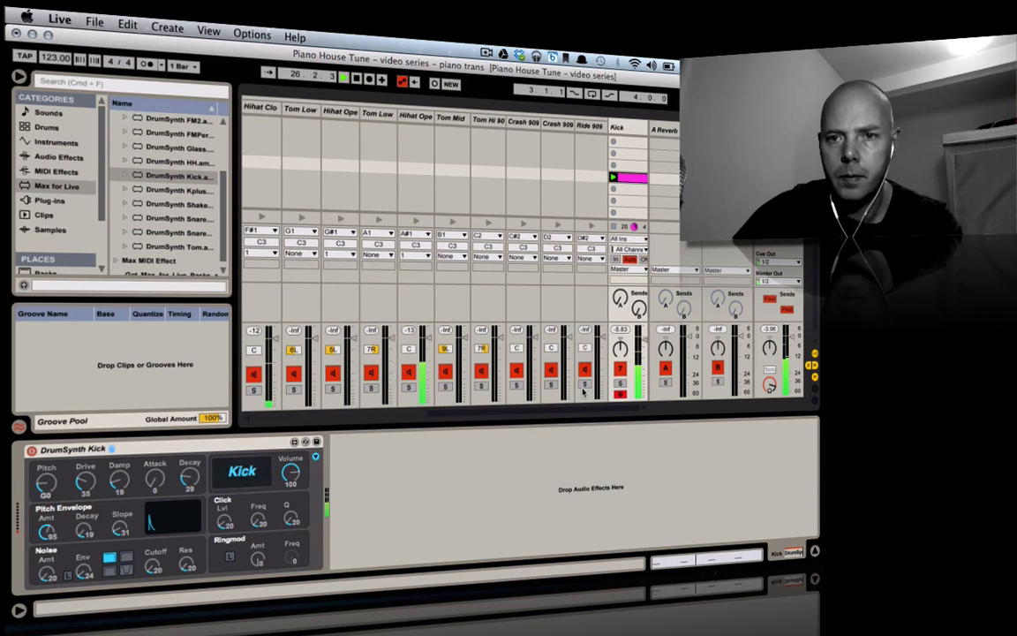
pyautogui.hscroll(-5, 597, 183)
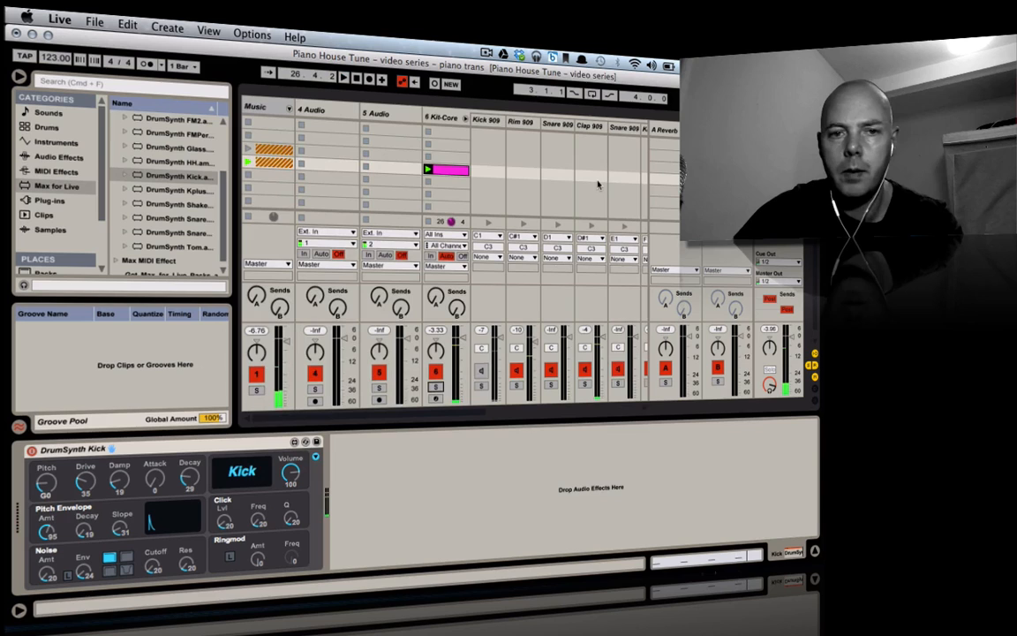
# Fold the Kit-Core chains and group the Kit-Core and Kick tracks together.
pyautogui.click(466, 119)
pyautogui.click(454, 117)
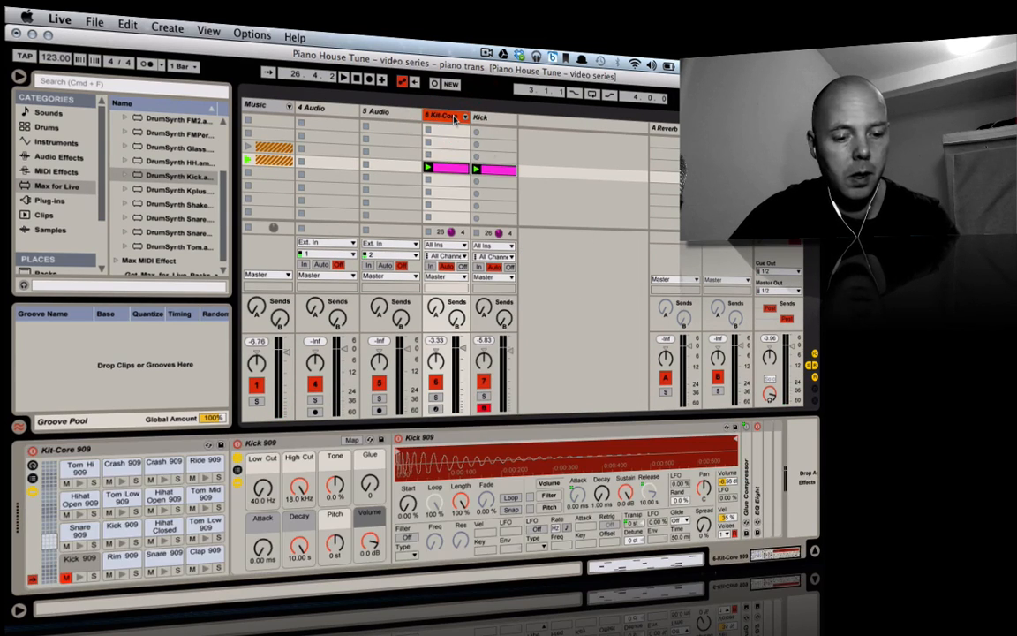
pyautogui.click(501, 120)
pyautogui.rightClick(500, 120)
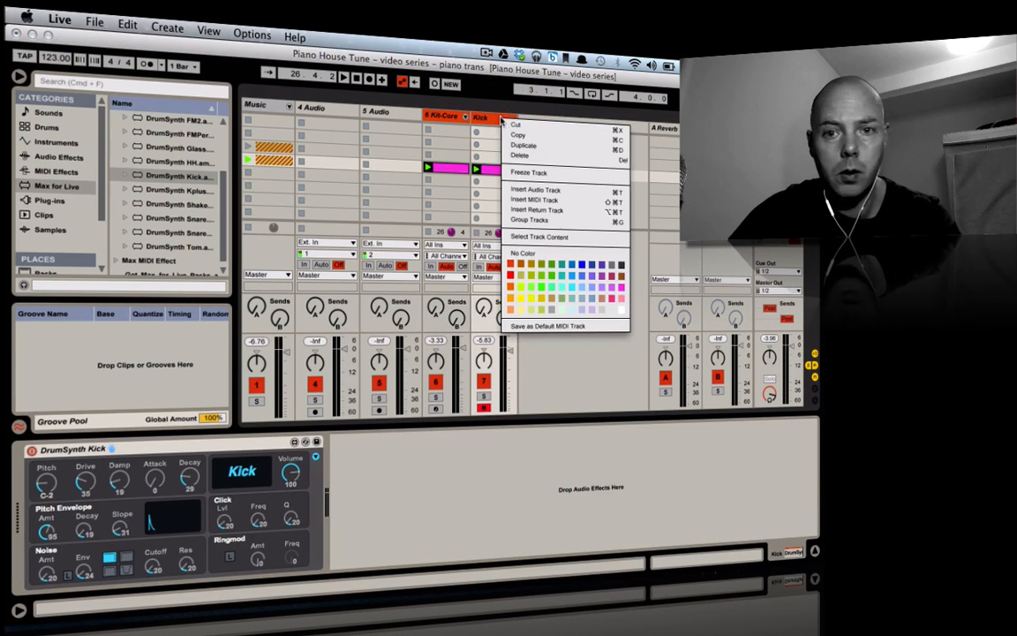
pyautogui.click(547, 220)
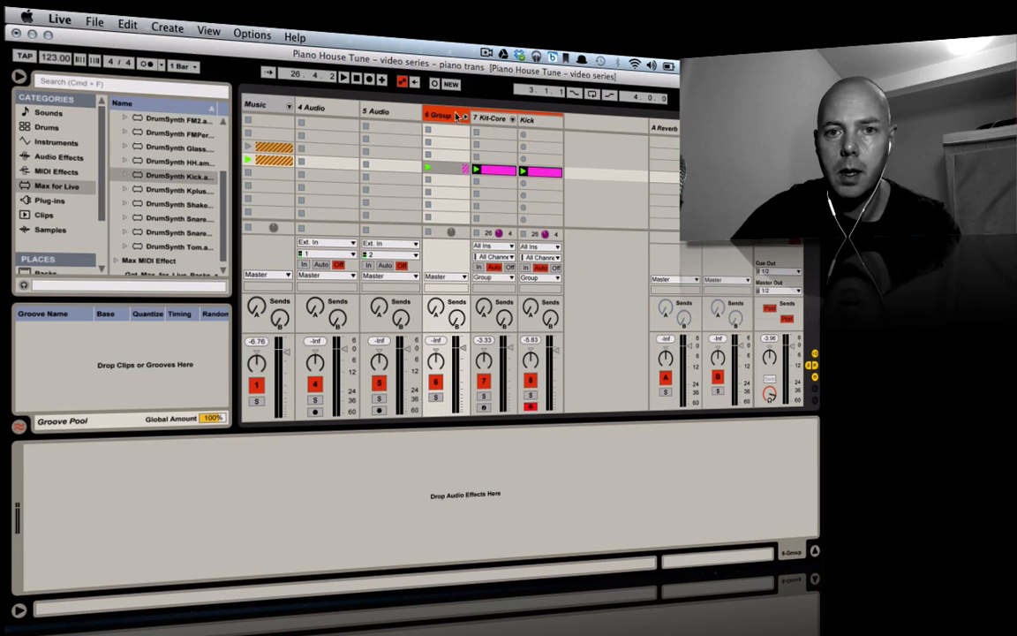
# Rename the new group track Beats.
pyautogui.press('super+r')
pyautogui.write('Beat')
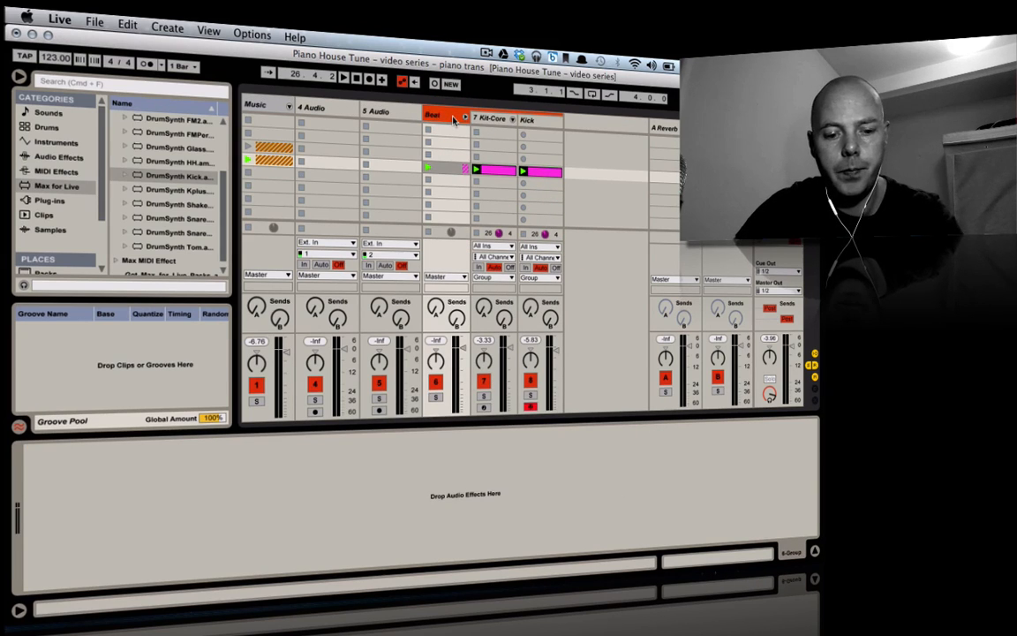
pyautogui.write('s')
pyautogui.press('Return')
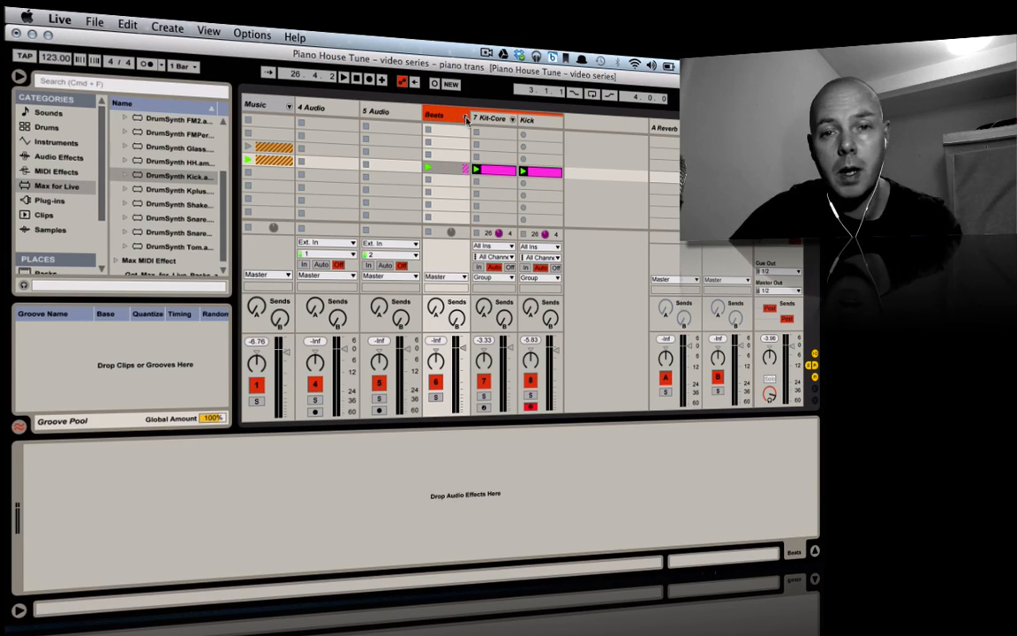
# Play the tune, check the Beats group's tracks and unfolded Kit-Core chains, and mute the Rim 909 chain.
pyautogui.click(465, 117)
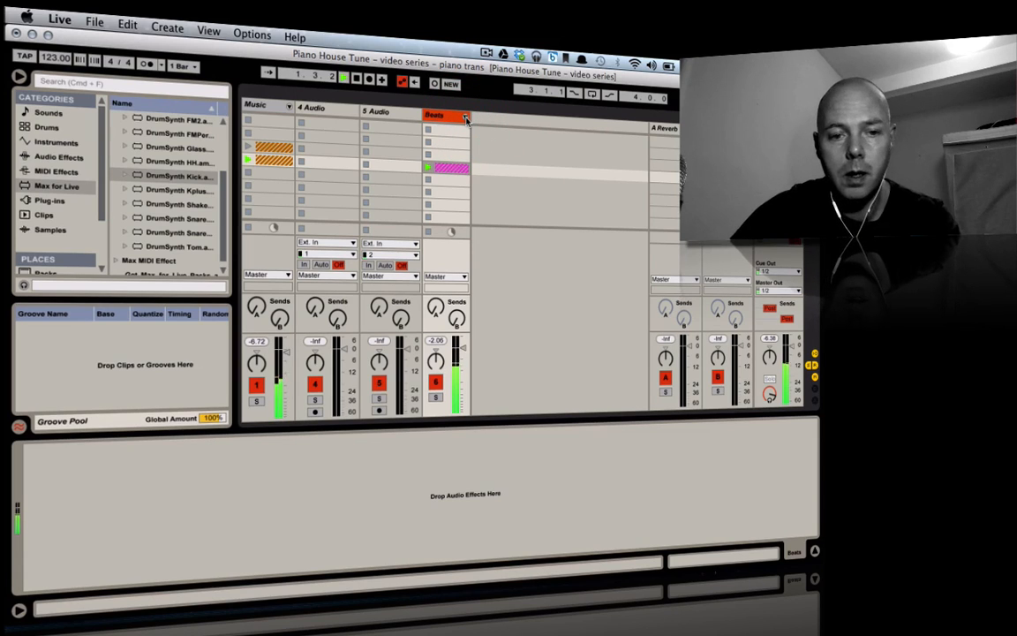
pyautogui.click(465, 117)
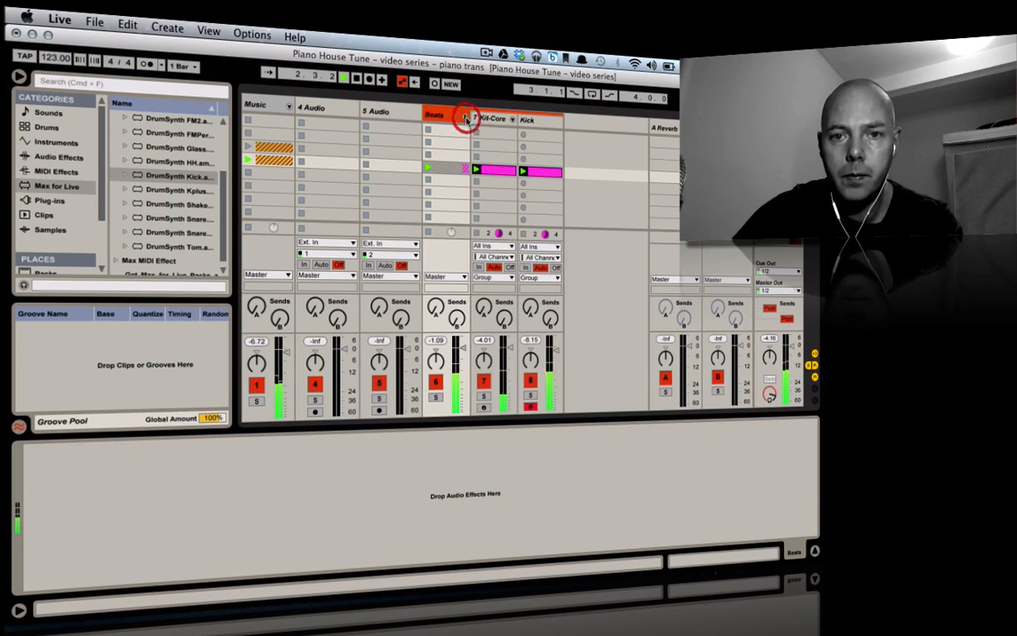
pyautogui.click(513, 121)
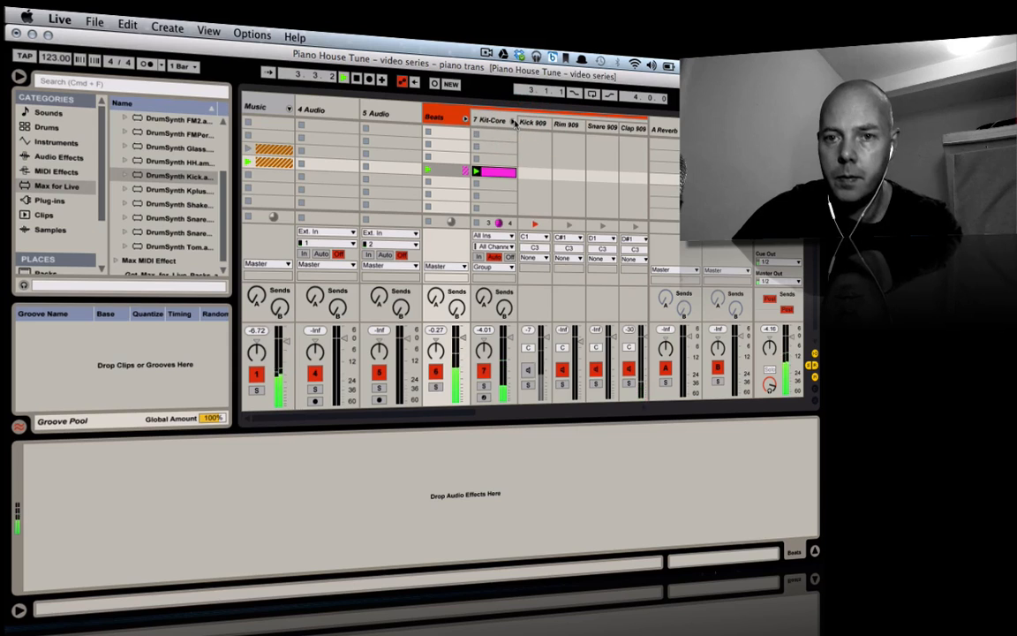
pyautogui.hscroll(5, 572, 146)
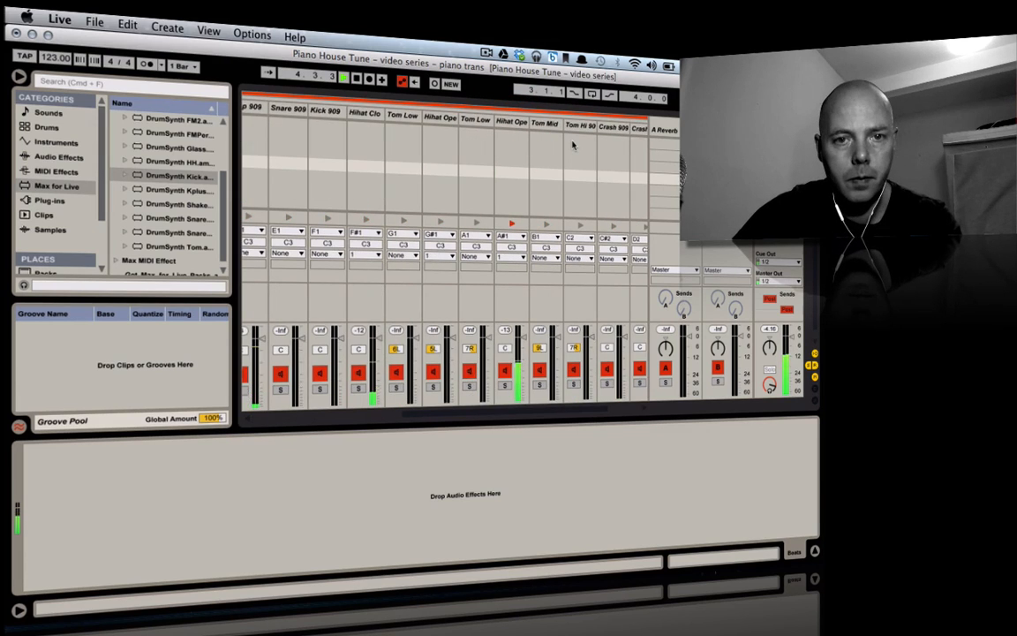
pyautogui.hscroll(-1, 572, 146)
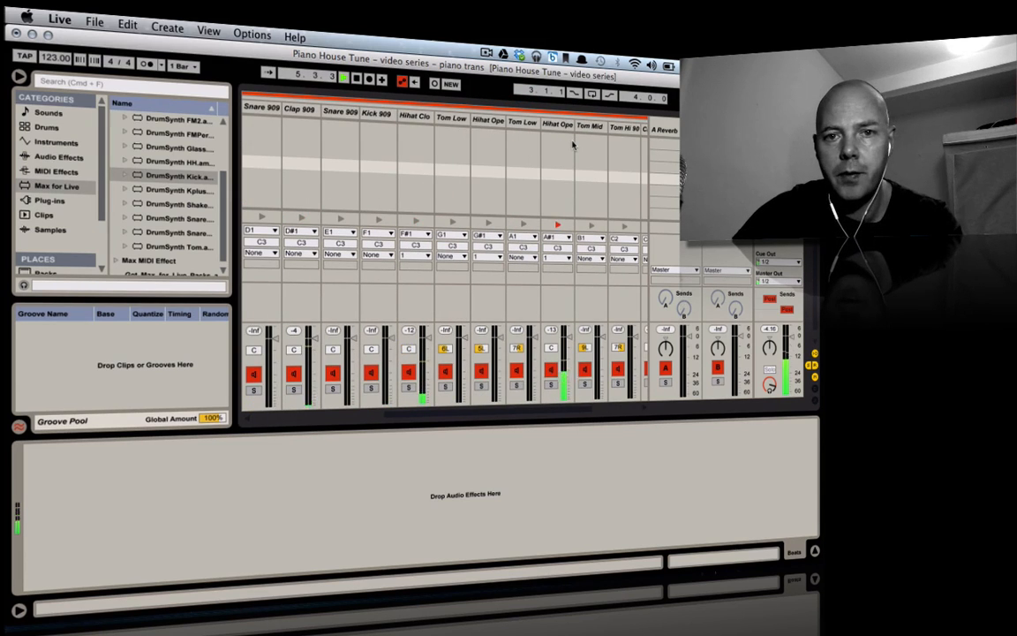
pyautogui.hscroll(4, 572, 145)
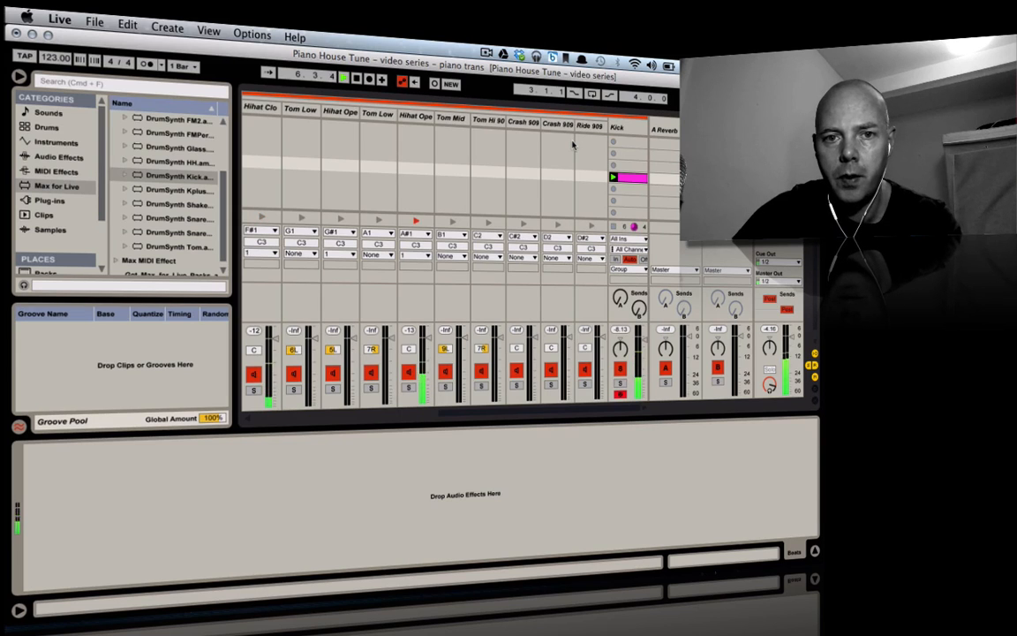
pyautogui.hscroll(-10, 572, 146)
pyautogui.hscroll(3, 572, 145)
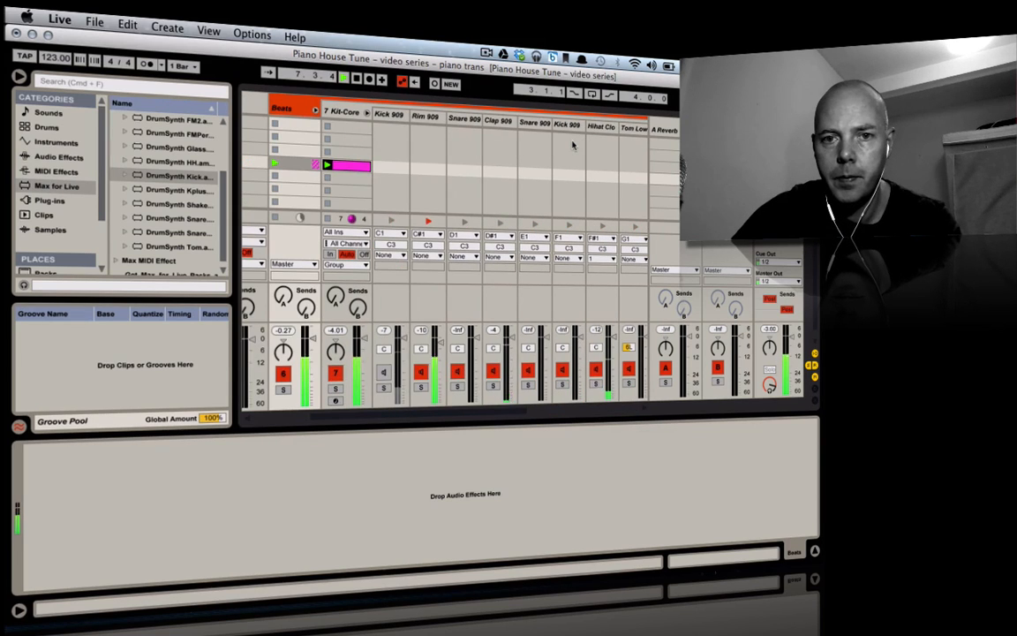
pyautogui.click(420, 373)
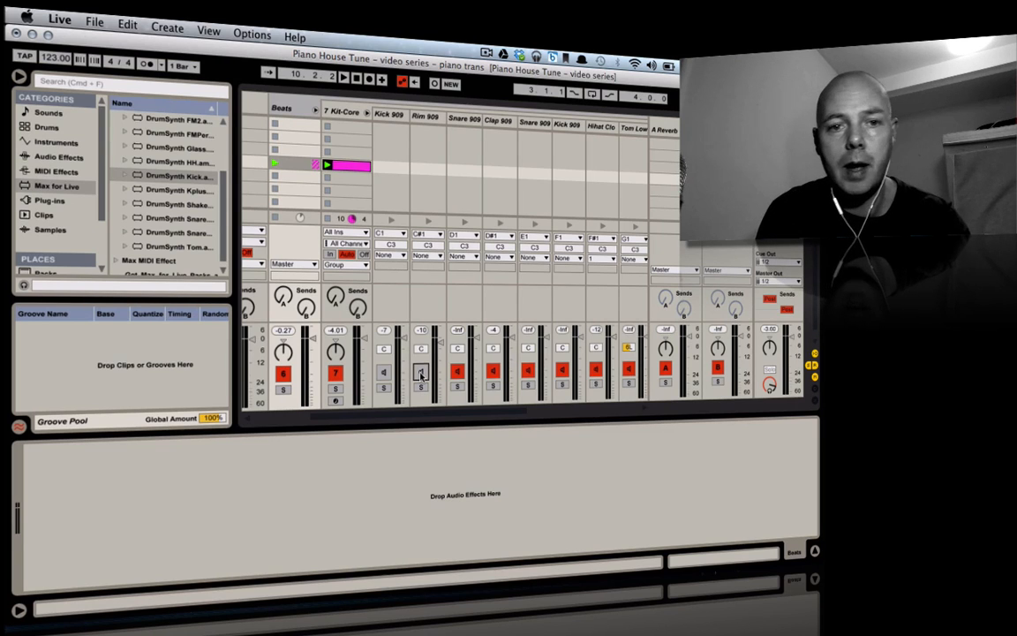
# Open the Kit-Core clip and delete both Rim 909 notes from the pattern.
pyautogui.doubleClick(356, 169)
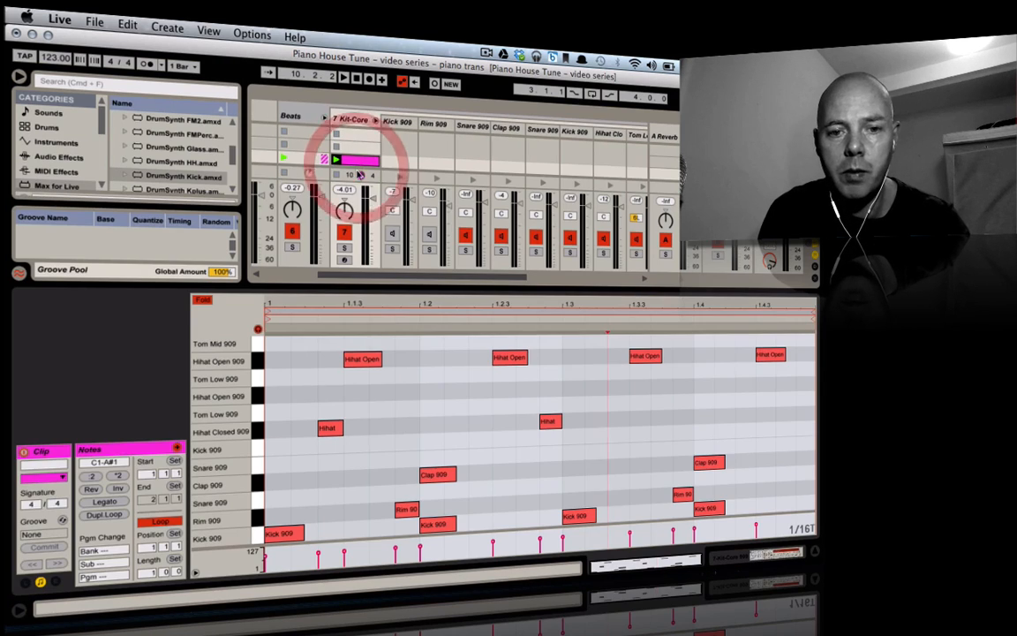
pyautogui.click(399, 404)
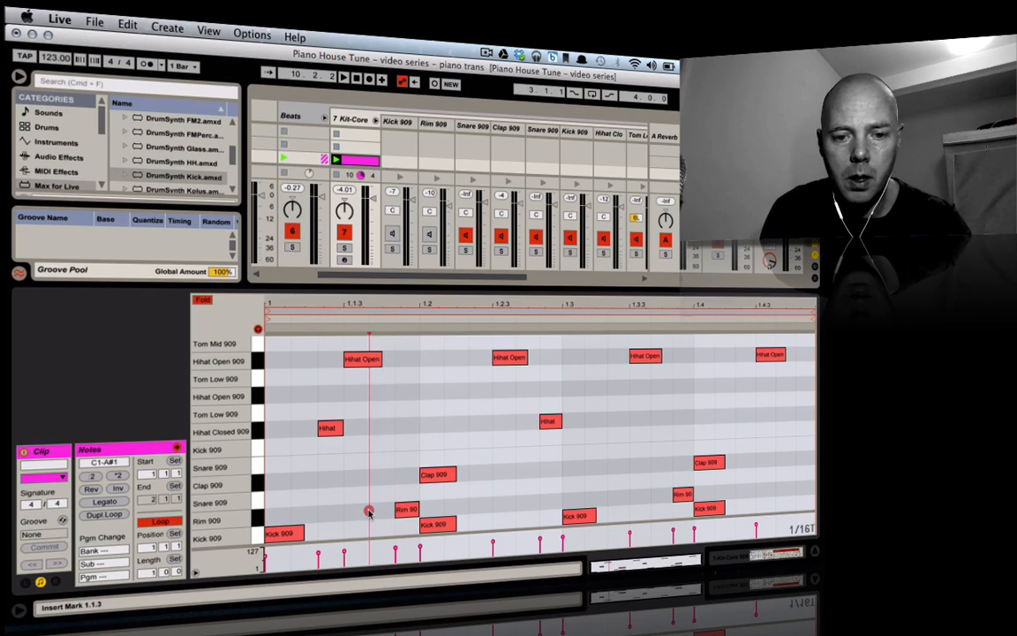
pyautogui.moveTo(369, 512); pyautogui.dragTo(755, 483)
pyautogui.press('Delete')
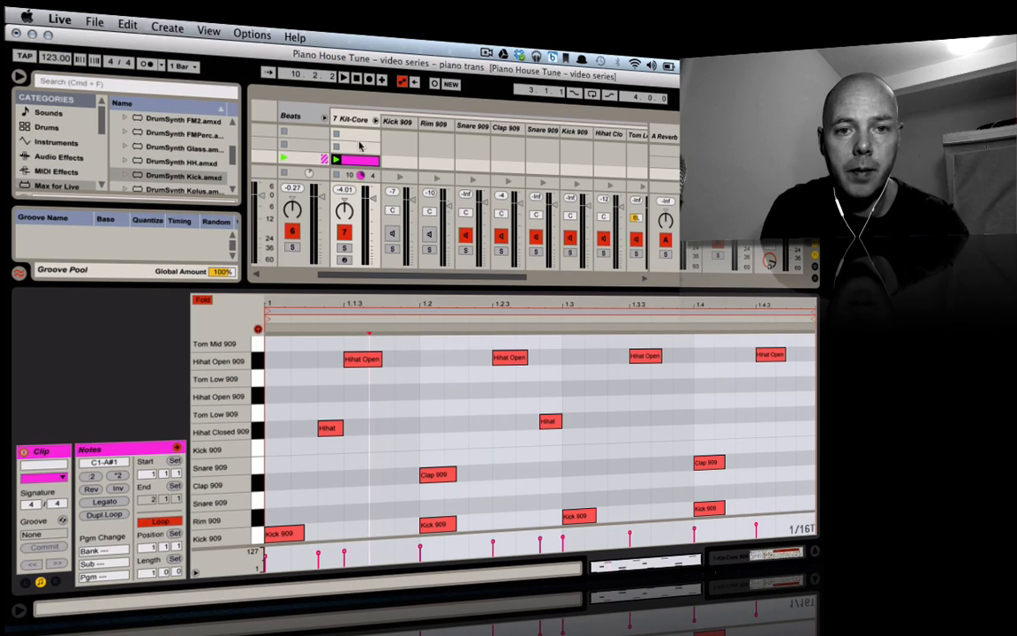
# Name the Kit-Core clip 909 Beat 1, fold the Kit-Core chains, and shrink the note editor to show more of the session.
pyautogui.click(362, 162)
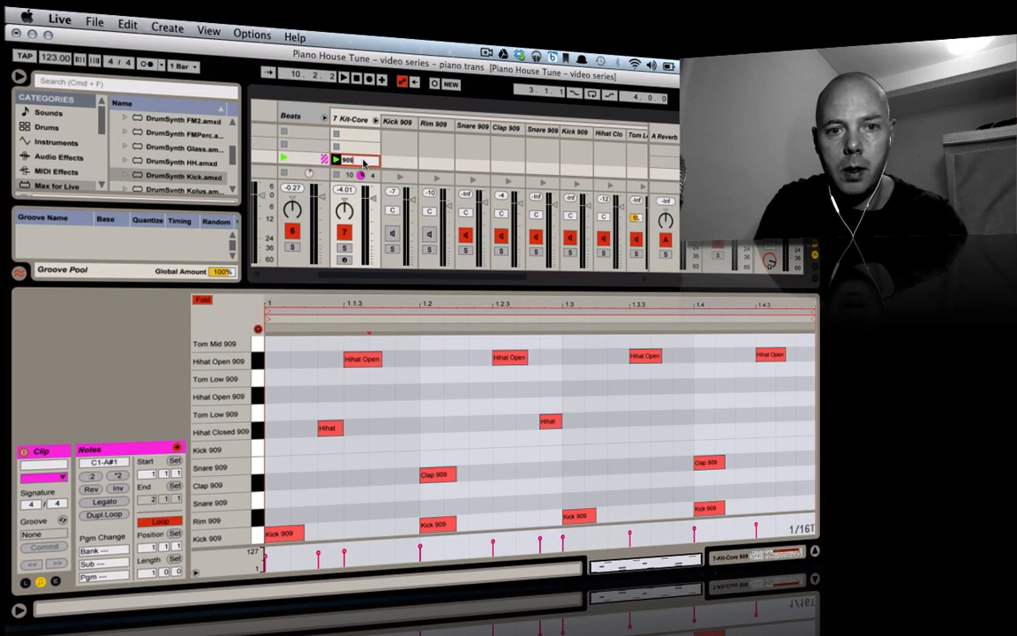
pyautogui.click(364, 161)
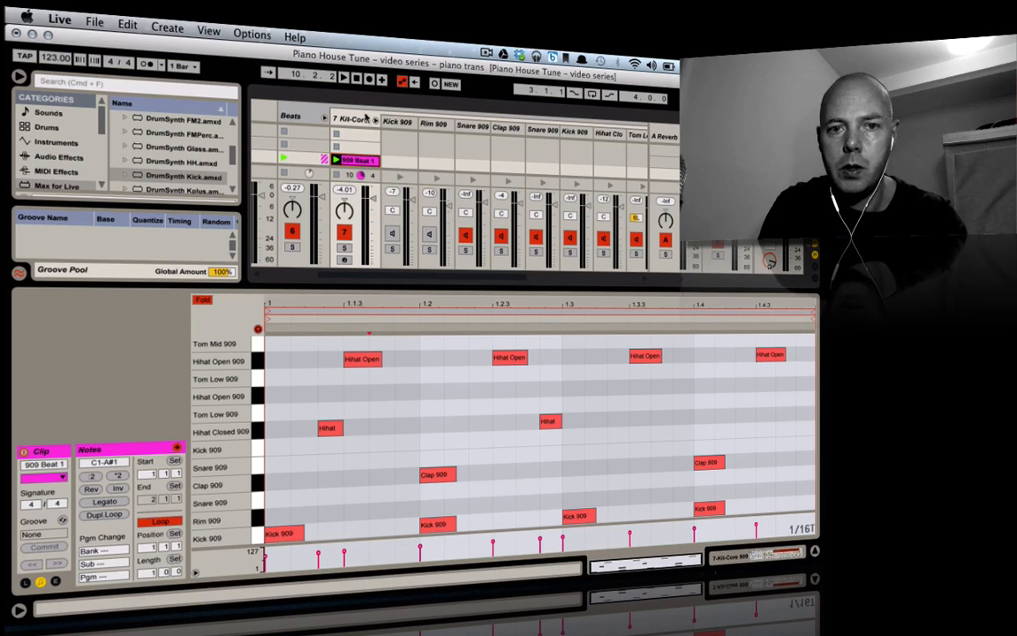
pyautogui.click(375, 120)
pyautogui.press('space')
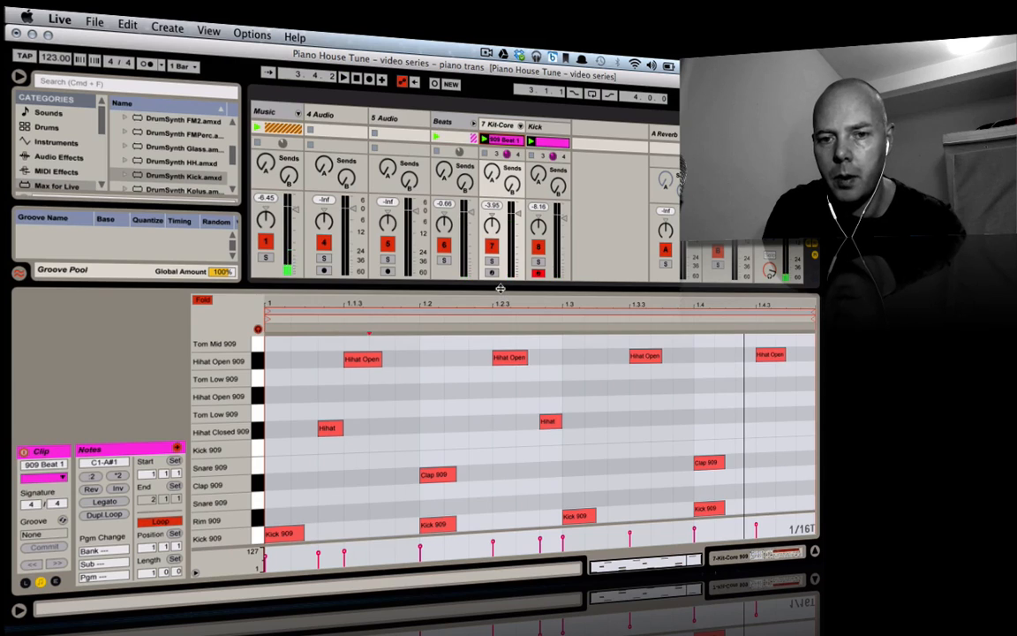
pyautogui.moveTo(500, 288); pyautogui.dragTo(500, 436)
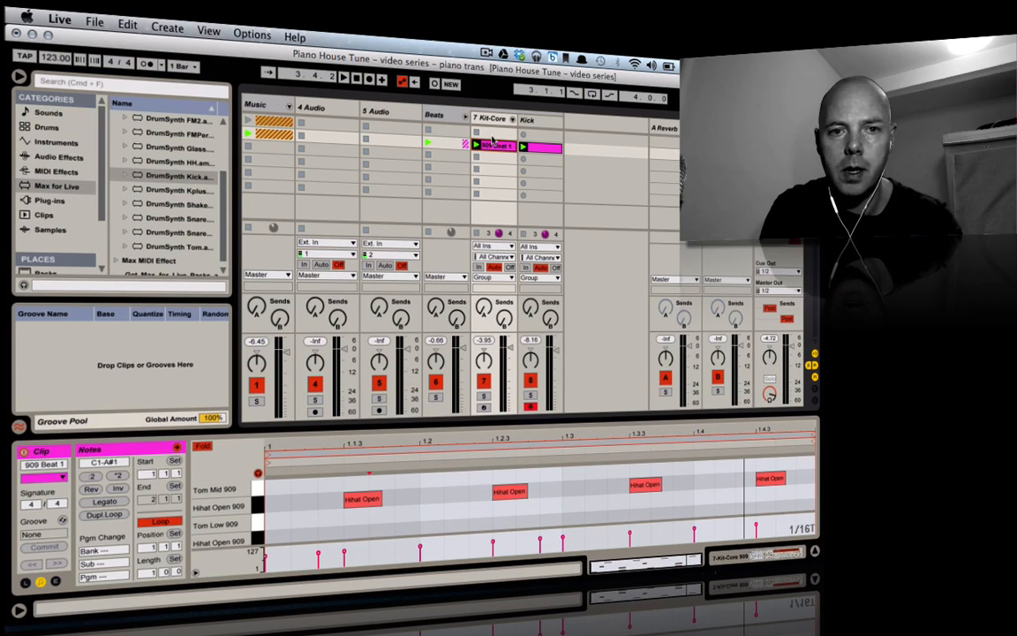
# Copy the 909 Beat 1 and kick clips to the scene above, play that scene, and fold the Beats group.
pyautogui.moveTo(503, 148); pyautogui.dragTo(540, 157)
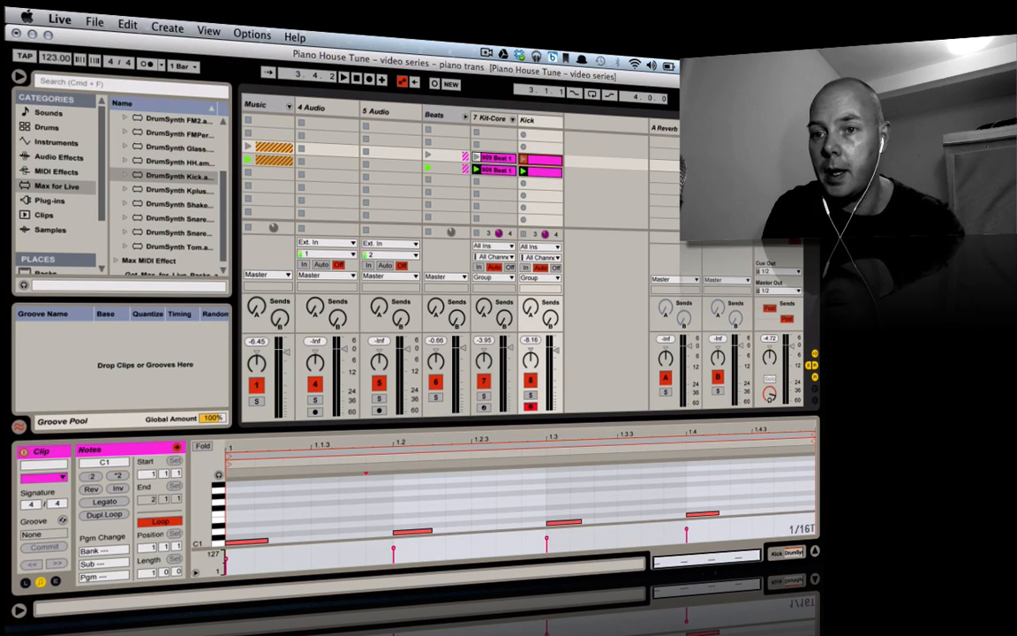
pyautogui.press('space')
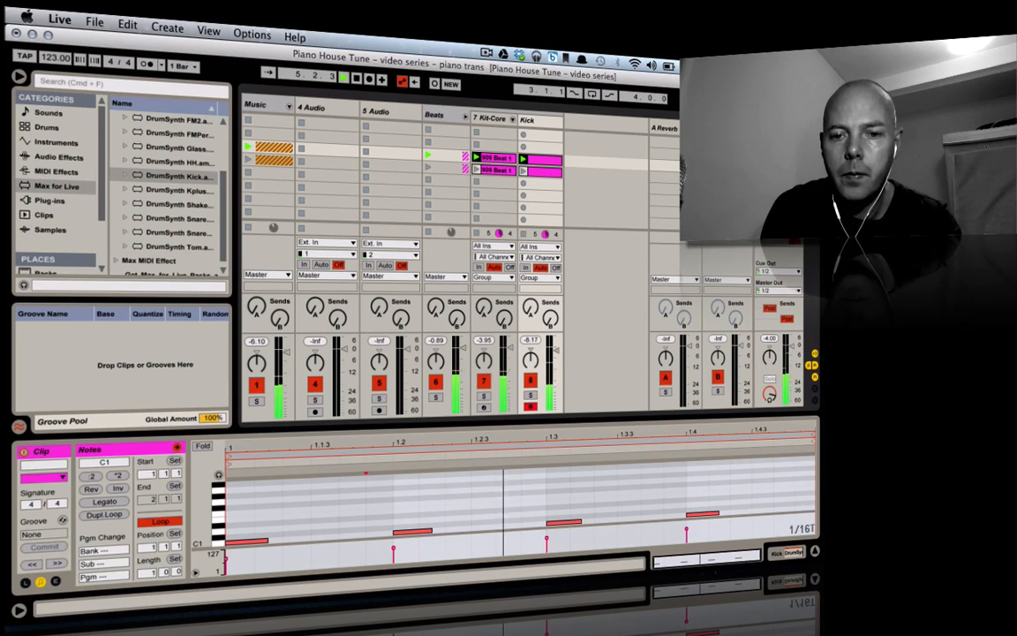
pyautogui.click(465, 116)
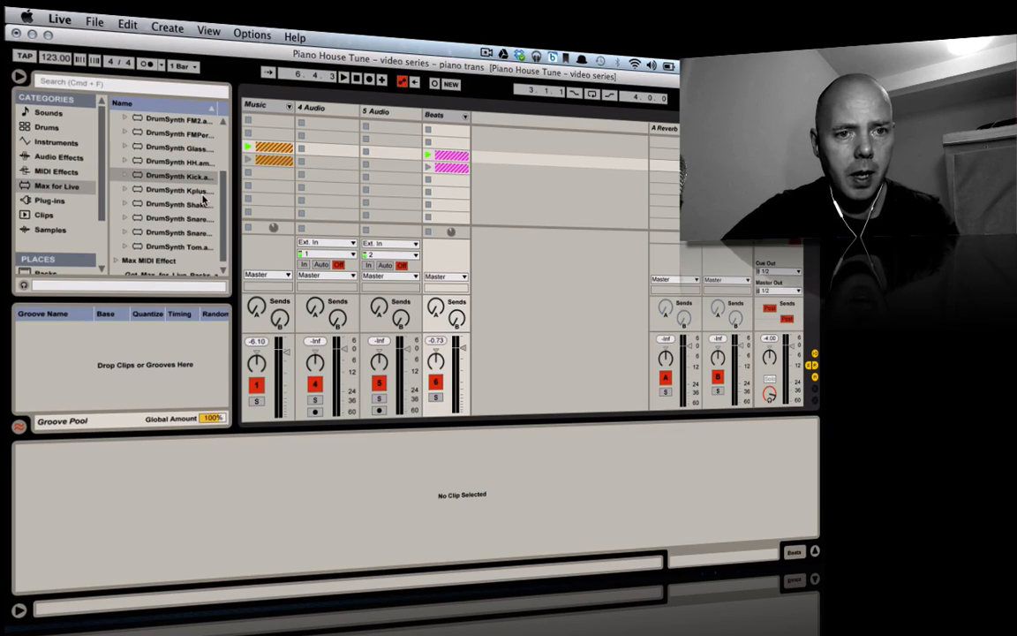
# Browse the Drums category for a sound source, and add a new track with the Simpler instrument after the Beats group.
pyautogui.click(49, 127)
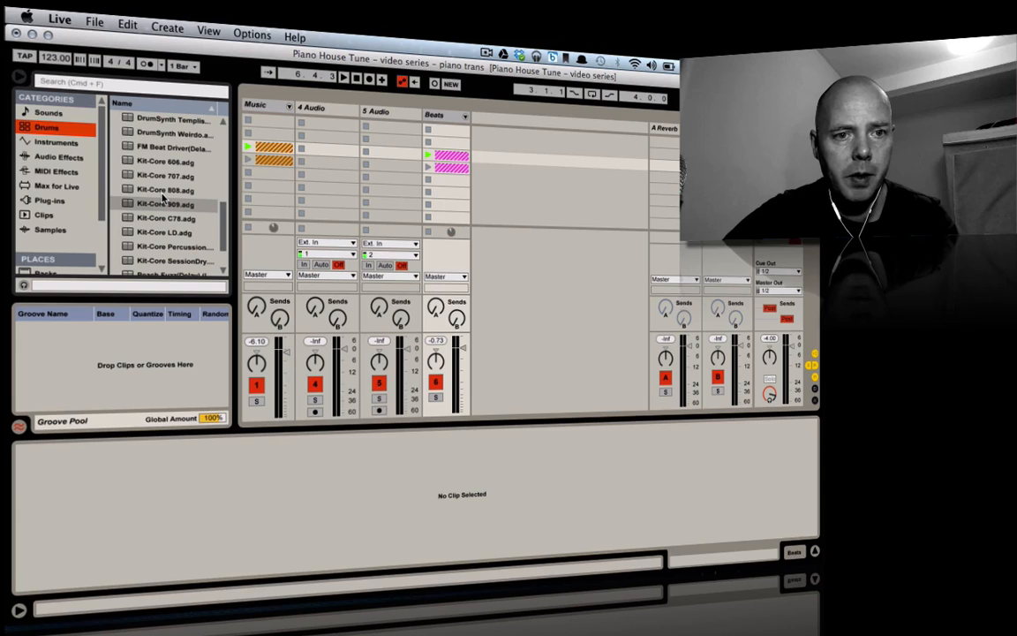
pyautogui.scroll(5, 163, 199)
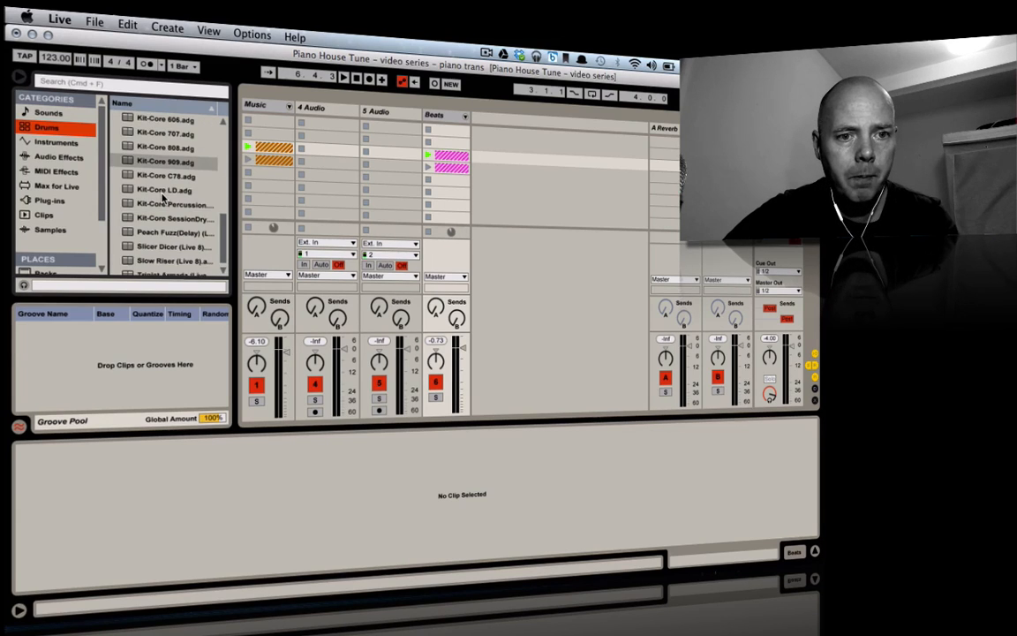
pyautogui.scroll(8, 188, 193)
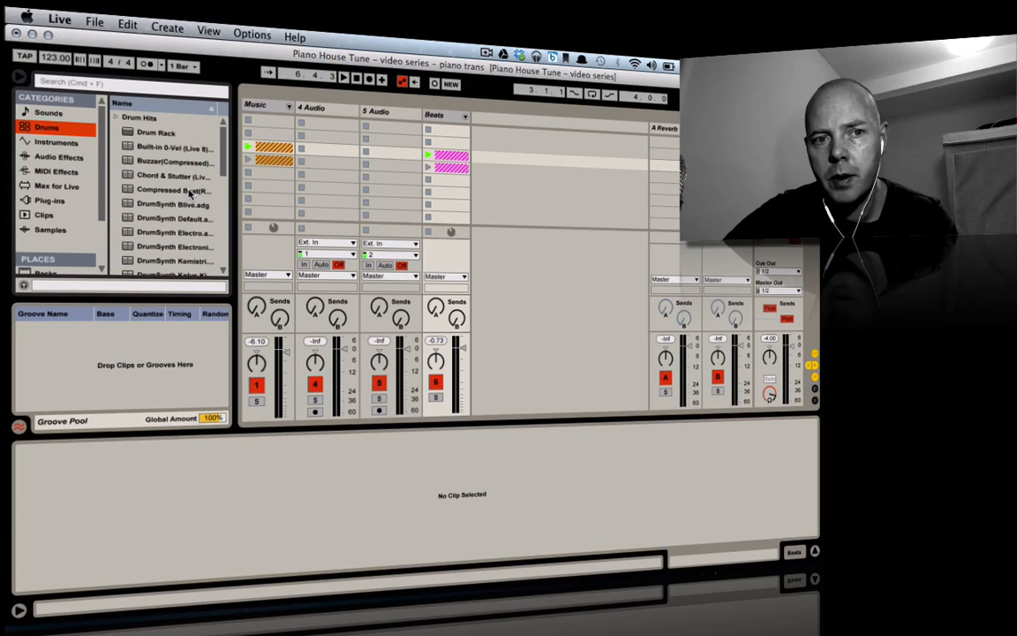
pyautogui.click(158, 132)
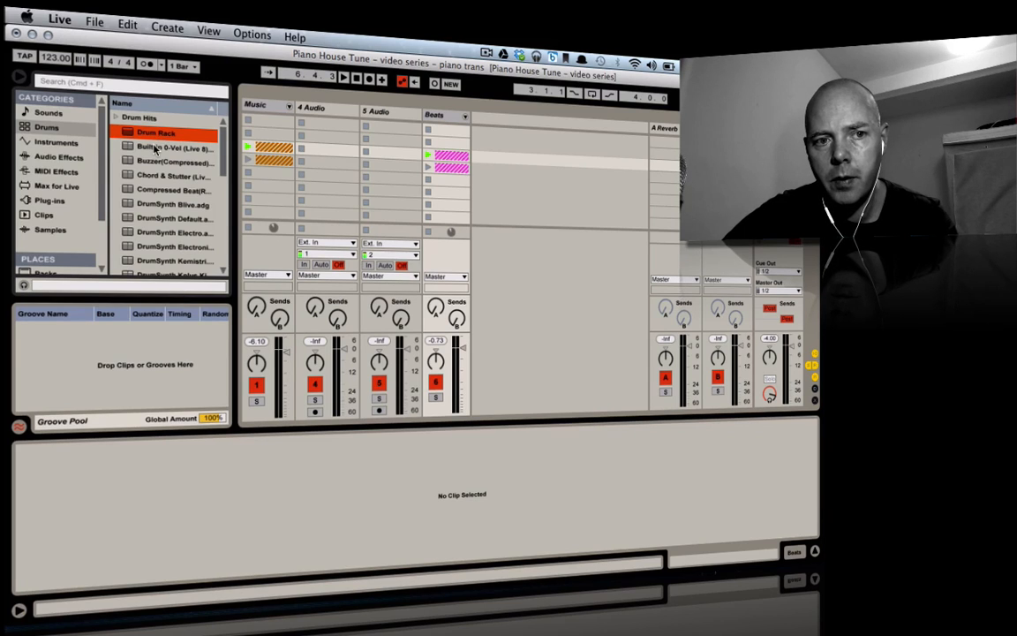
pyautogui.click(49, 143)
pyautogui.moveTo(157, 248); pyautogui.dragTo(497, 119)
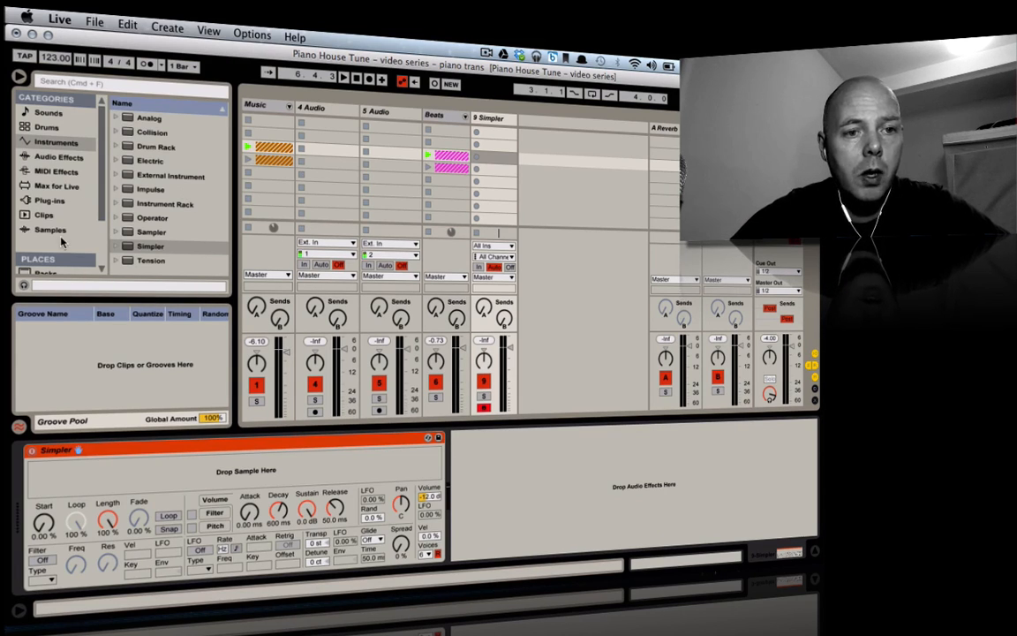
# Open the Snares folder in the Sound Library, inside Drums and Percussion, Drum Hits.
pyautogui.scroll(-3, 64, 208)
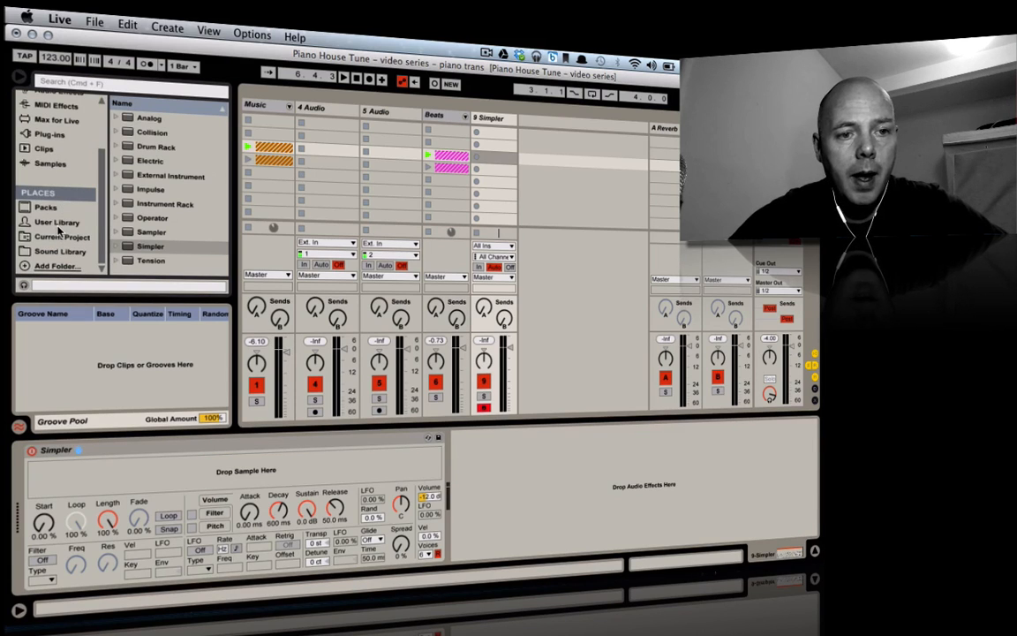
pyautogui.click(60, 252)
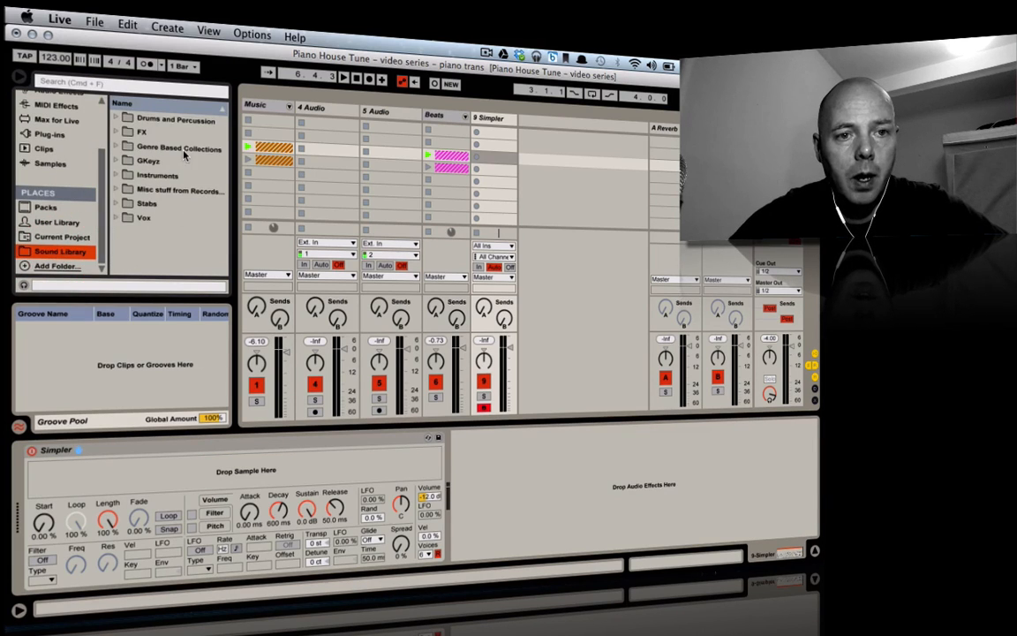
pyautogui.doubleClick(160, 119)
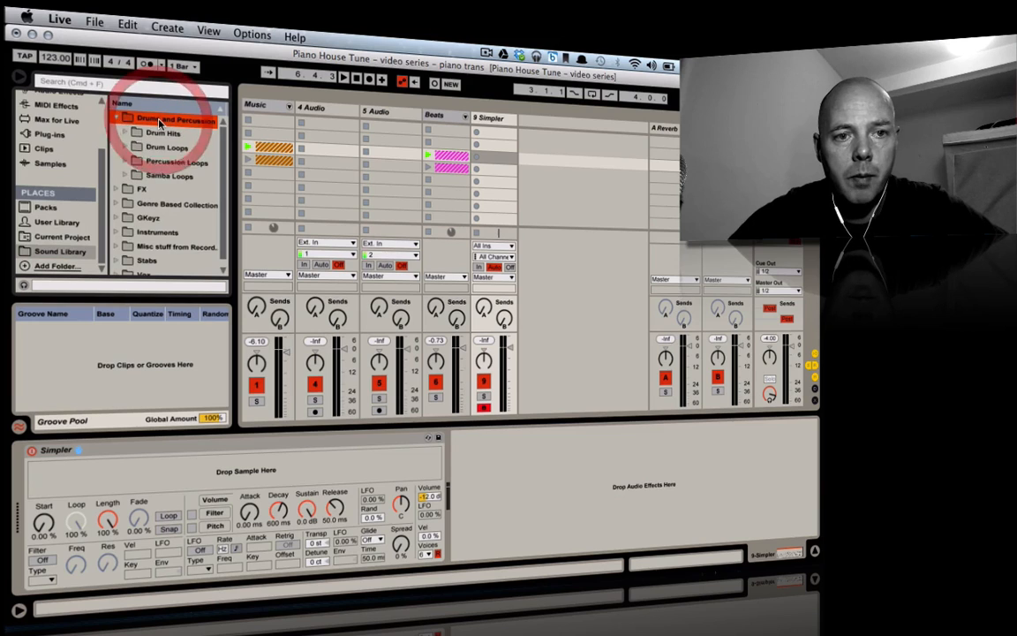
pyautogui.doubleClick(159, 133)
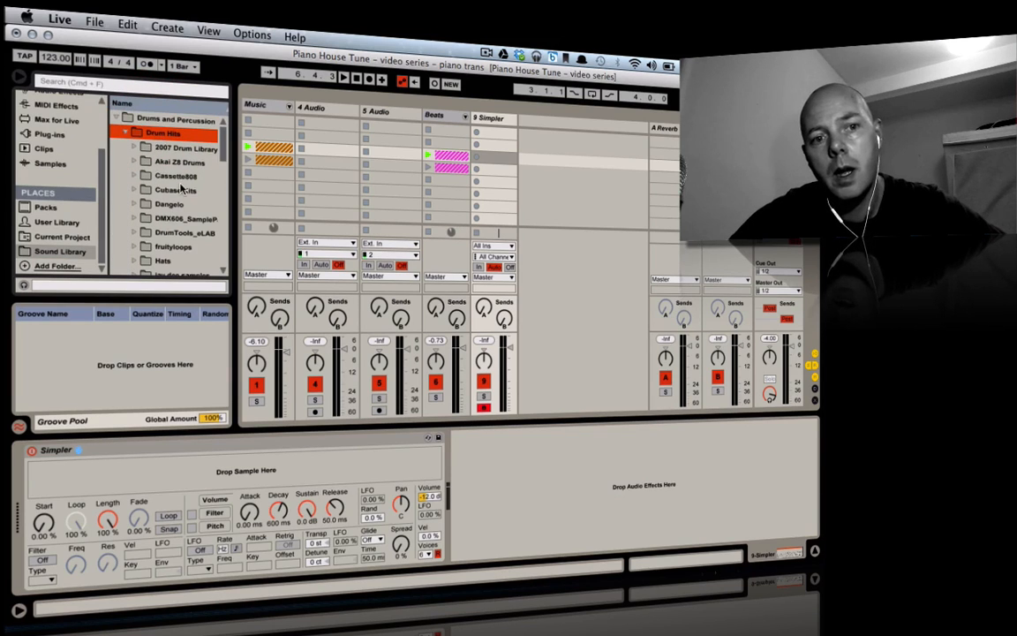
pyautogui.scroll(-10, 181, 189)
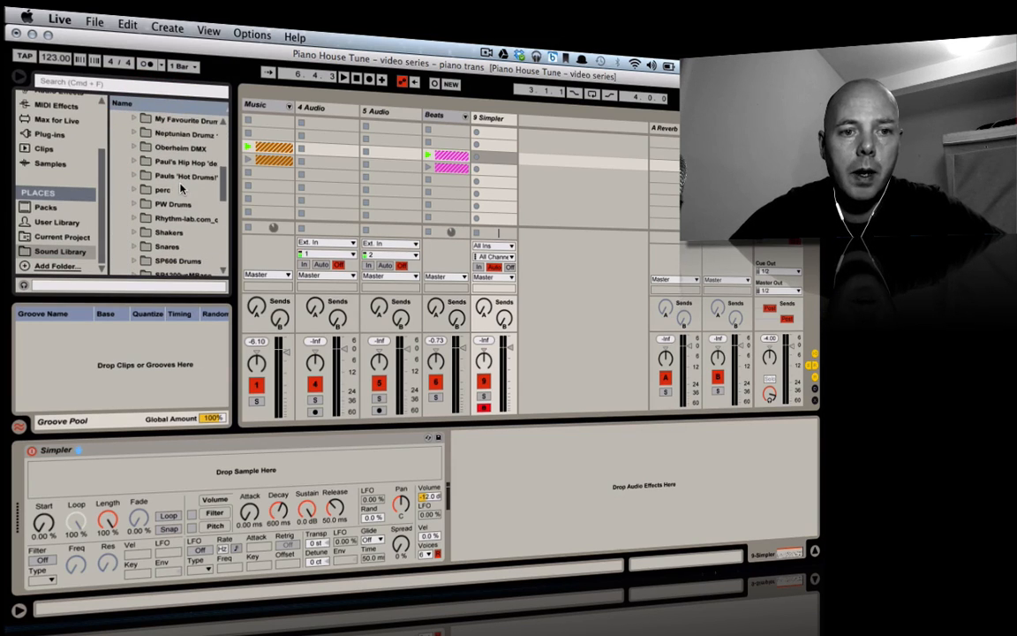
pyautogui.doubleClick(171, 248)
pyautogui.scroll(-3, 176, 230)
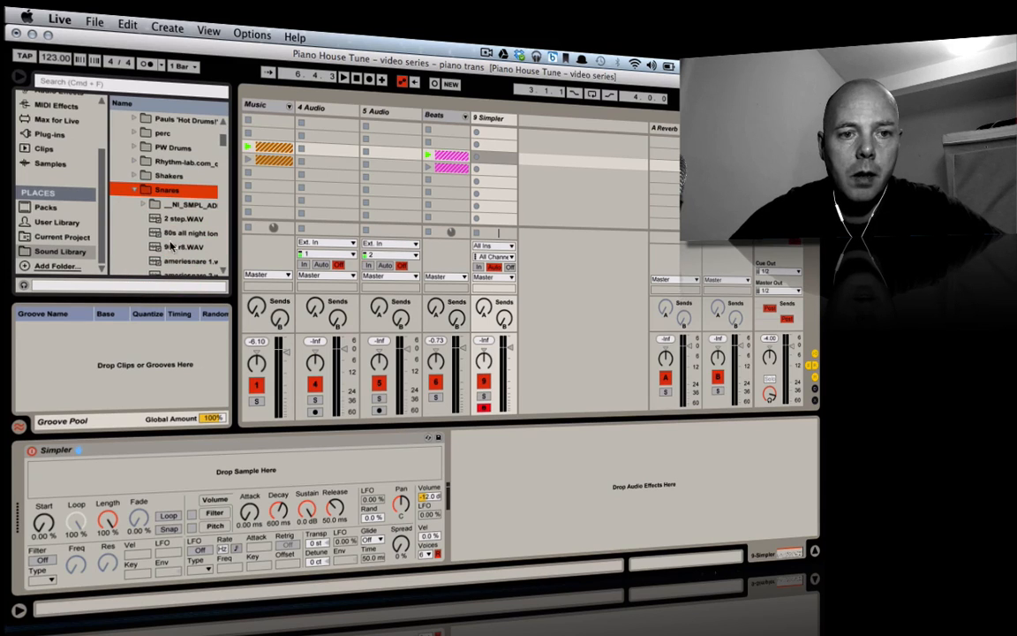
# Turn on sample preview in the browser and load the 2 step.WAV snare into the Simpler.
pyautogui.click(183, 219)
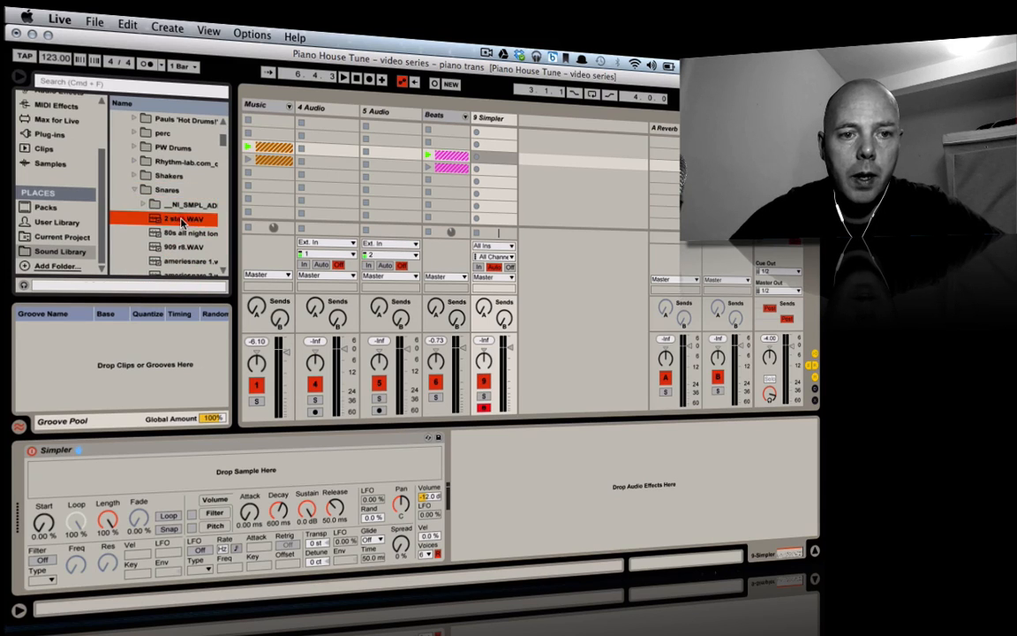
pyautogui.click(23, 285)
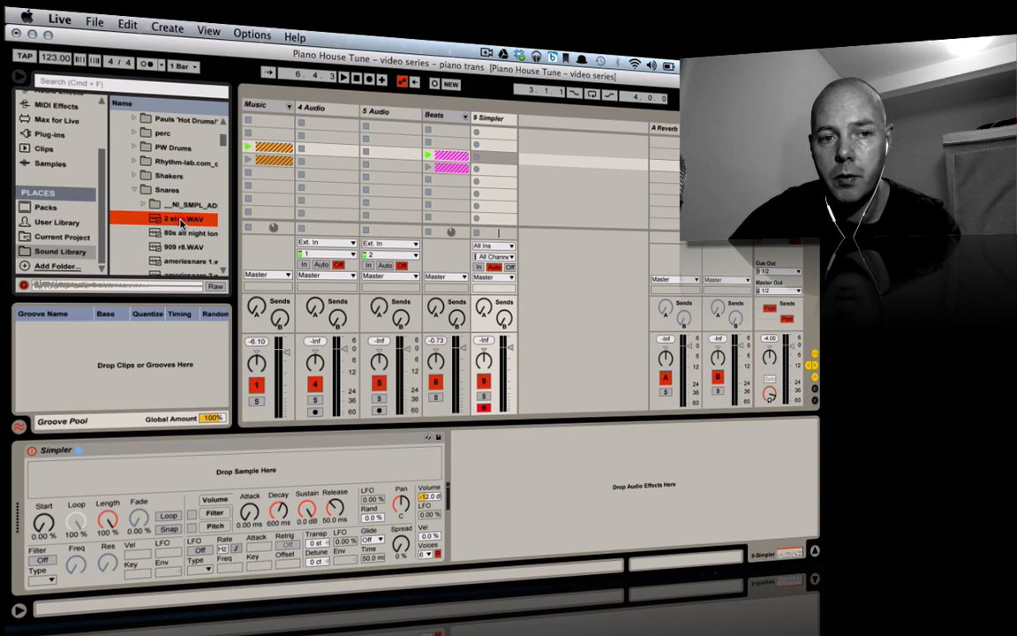
pyautogui.moveTo(183, 221); pyautogui.dragTo(170, 460)
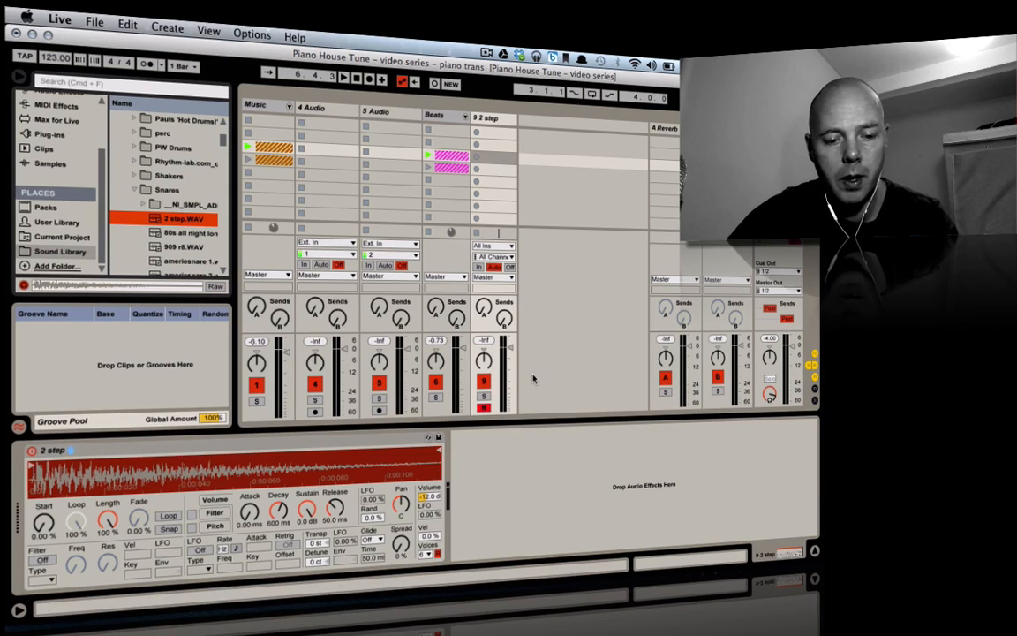
# Set the computer keyboard octave to C3 to D4 and try out the snare over the running song.
pyautogui.press('a')
pyautogui.press('z')
pyautogui.press('a')
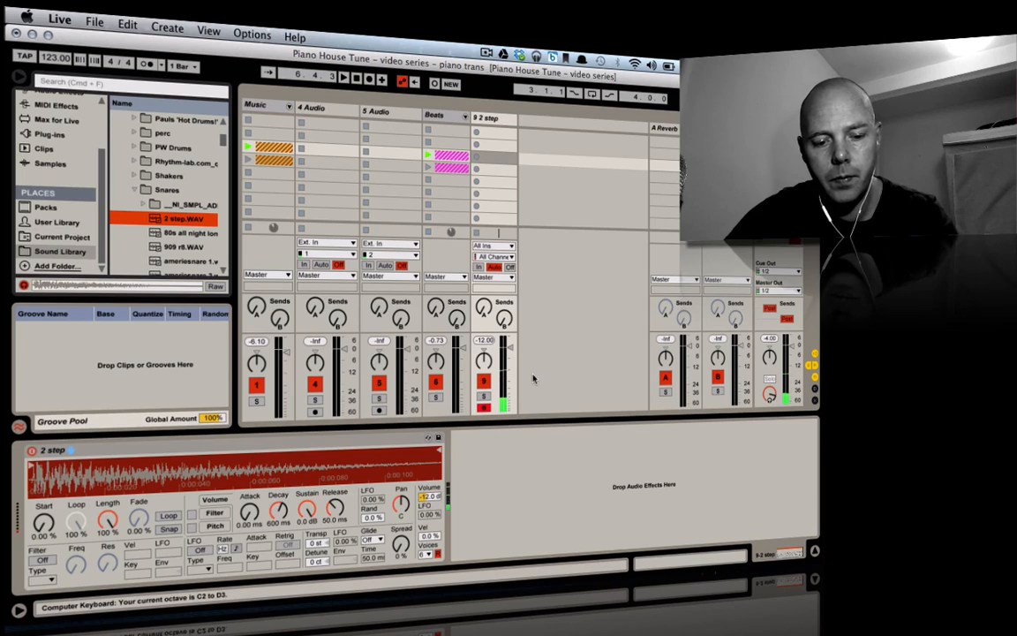
pyautogui.press('x')
pyautogui.press('space')
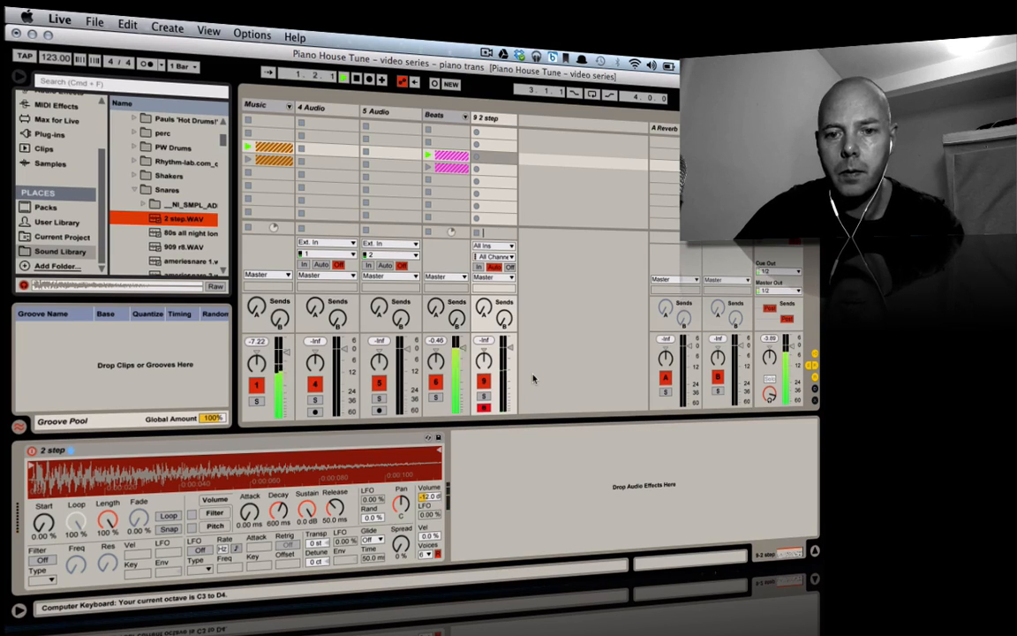
pyautogui.press('a')
pyautogui.press('a')
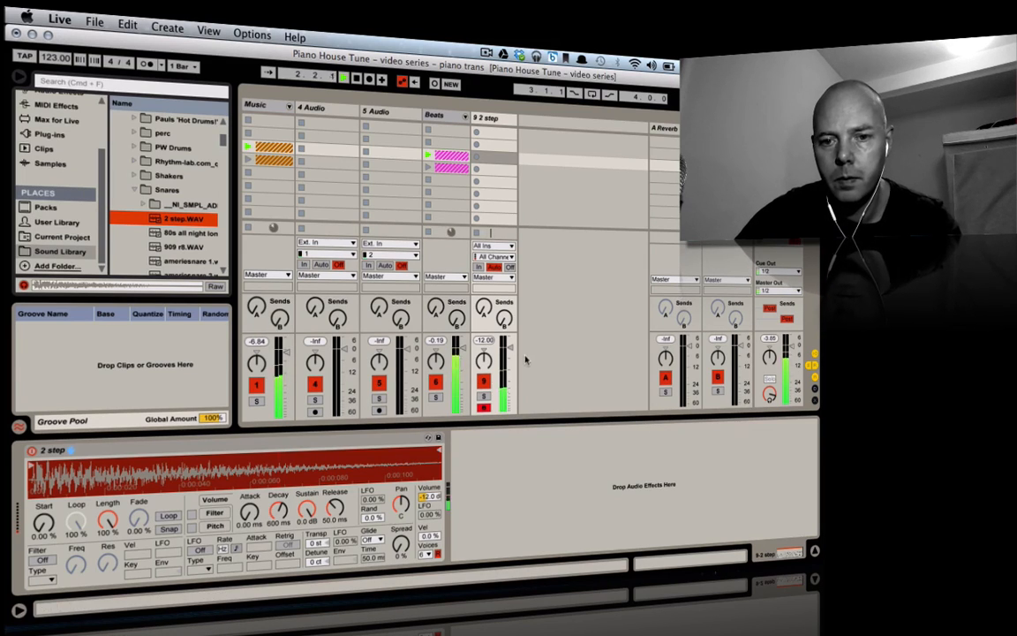
# Set the 2 step track's volume to -3.0 dB and record a two-bar snare clip beside the playing Beats clip.
pyautogui.moveTo(512, 349); pyautogui.dragTo(512, 357)
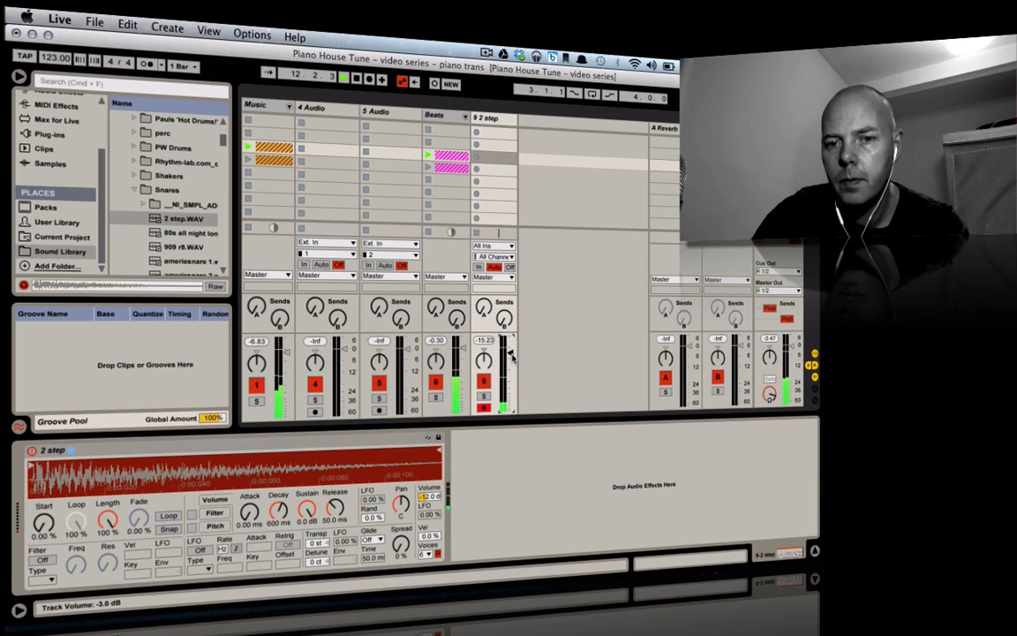
pyautogui.click(476, 159)
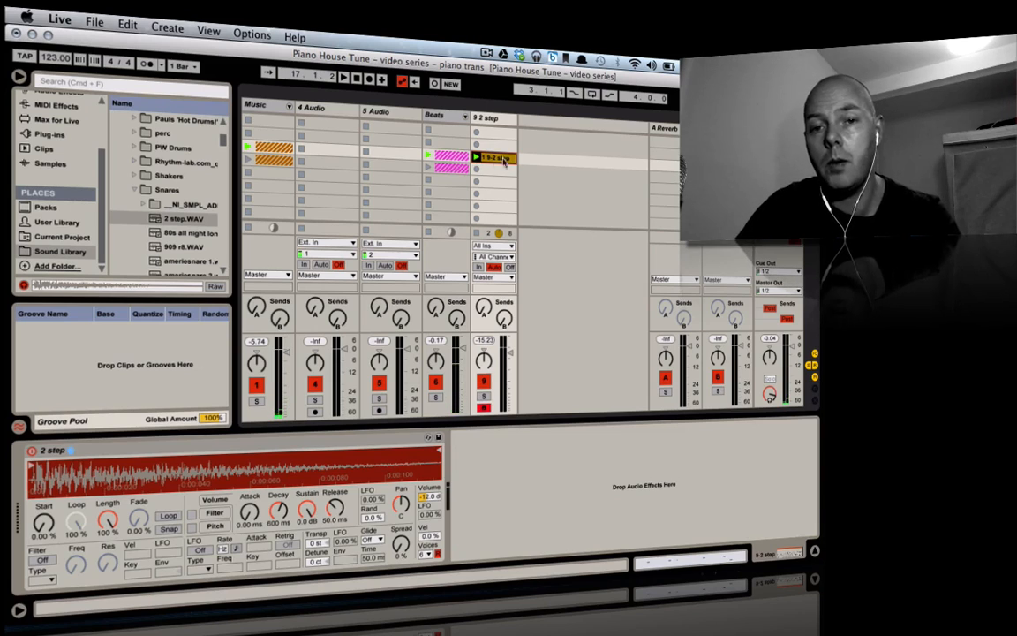
# Open the recorded snare clip, set its grid to 1/16 triplets, and quantize all its notes.
pyautogui.click(499, 158)
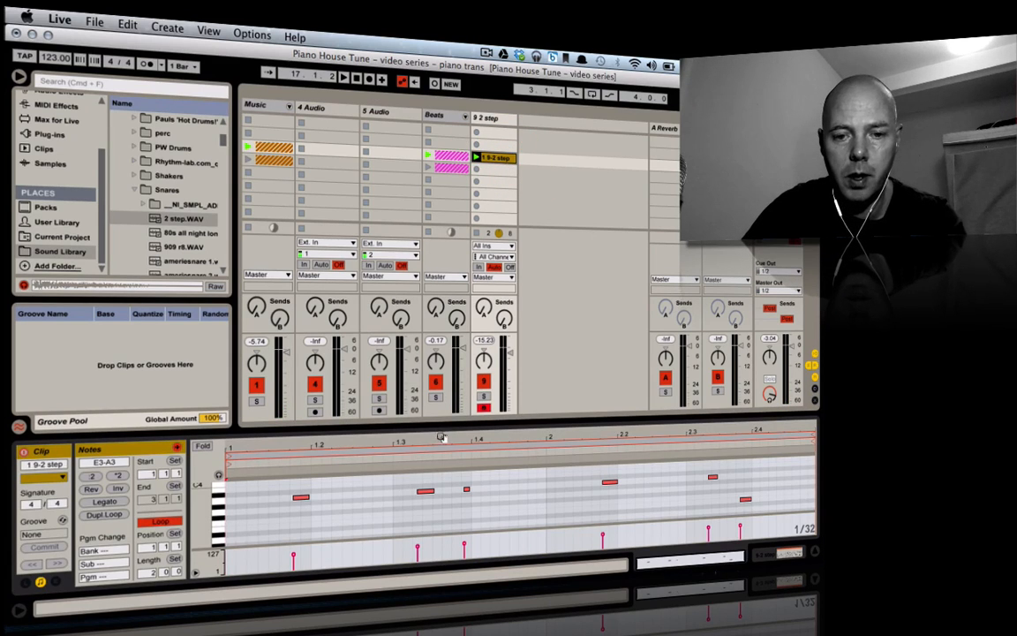
pyautogui.click(454, 483)
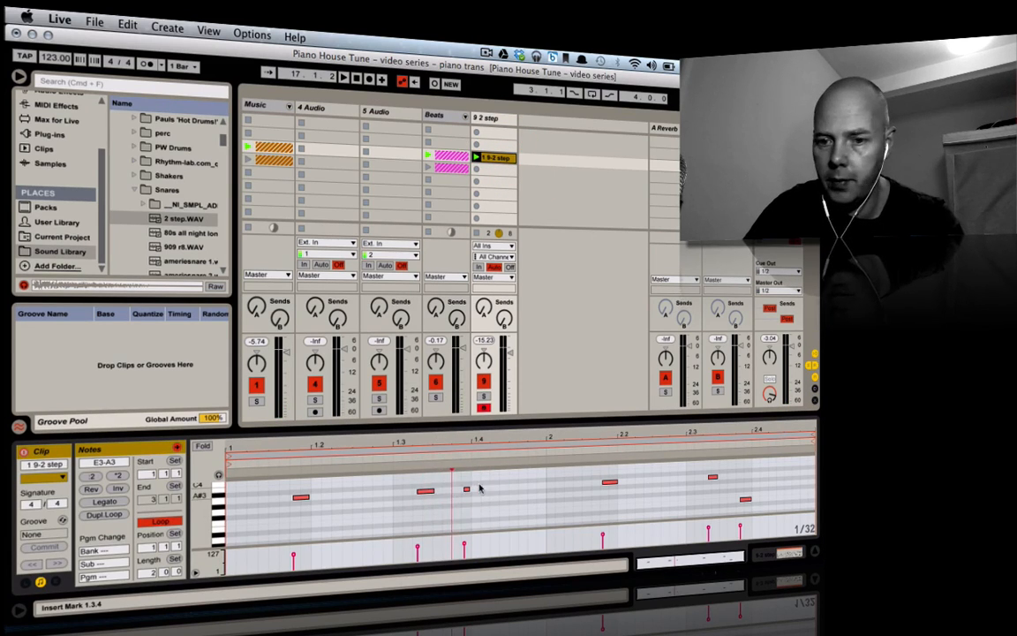
pyautogui.rightClick(452, 432)
pyautogui.click(565, 453)
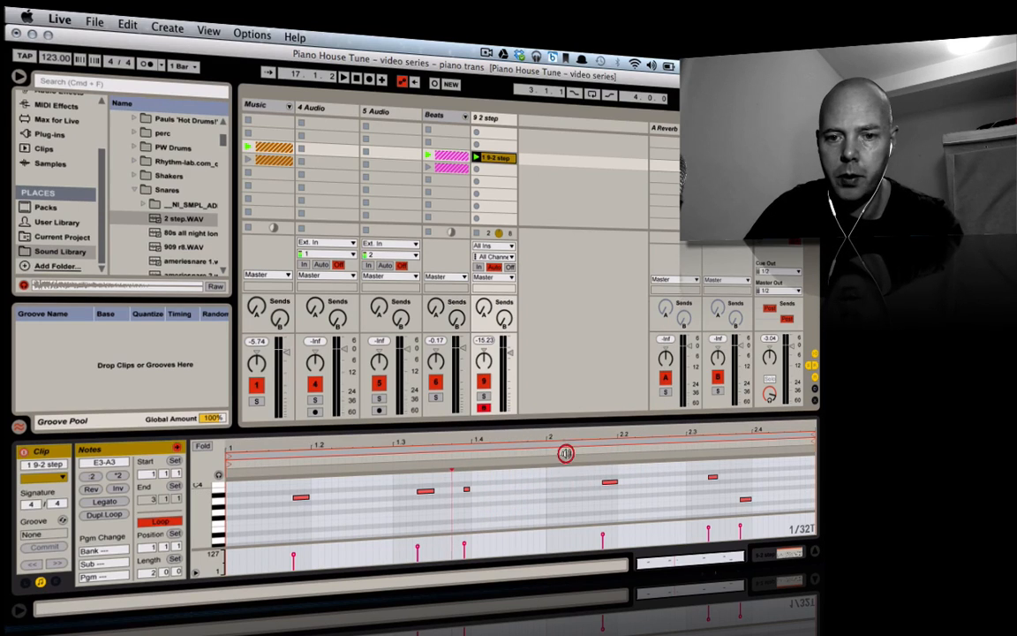
pyautogui.rightClick(527, 472)
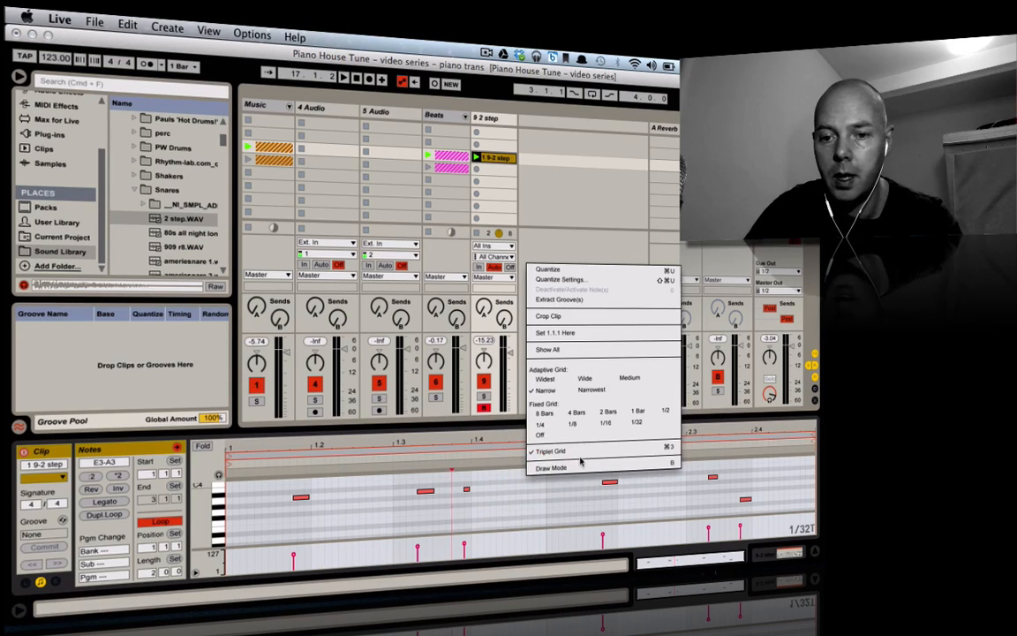
pyautogui.click(606, 425)
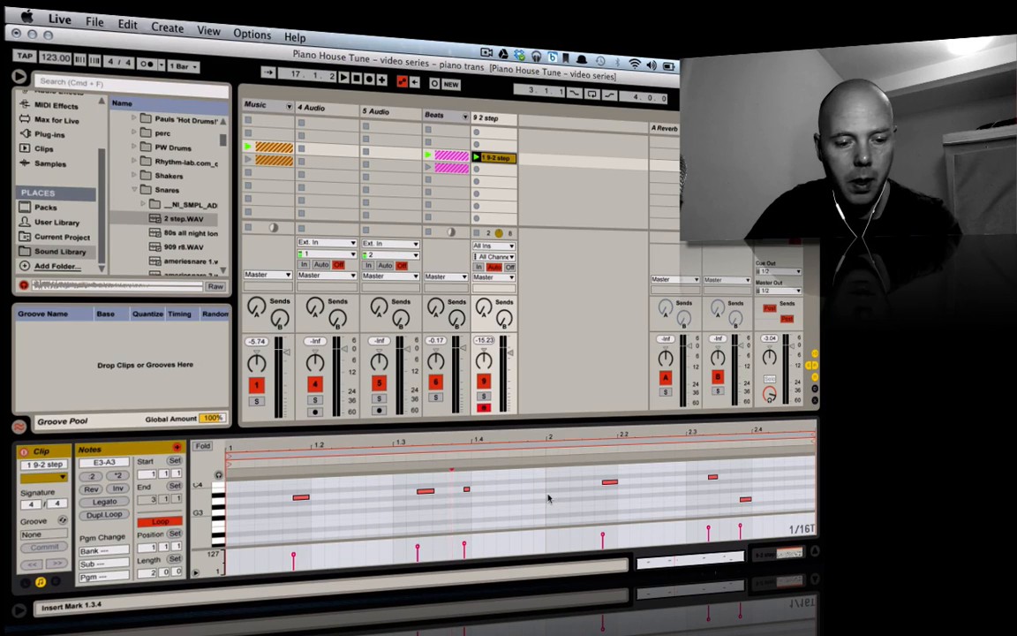
pyautogui.press('super+a')
pyautogui.press('super+u')
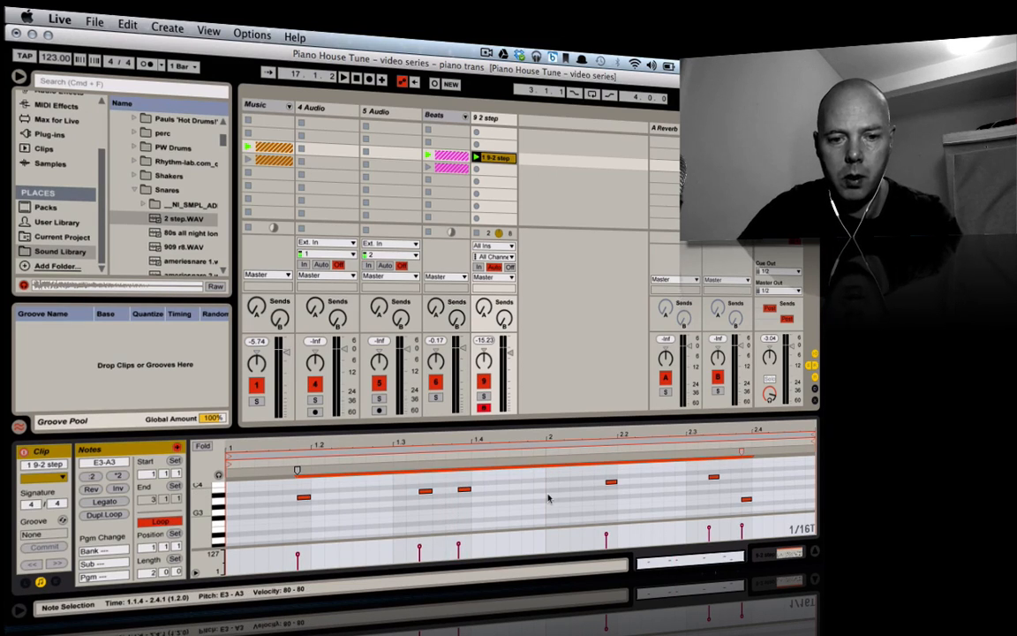
# Play the song with the quantized snare and set the snare track's volume to 3.0 dB.
pyautogui.press('space')
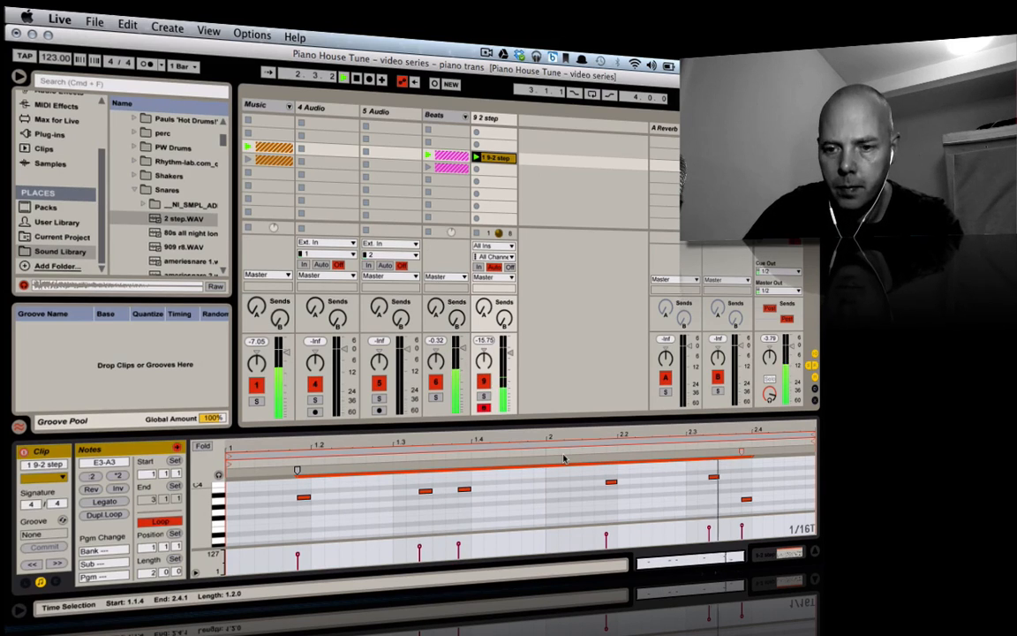
pyautogui.moveTo(508, 351); pyautogui.dragTo(509, 339)
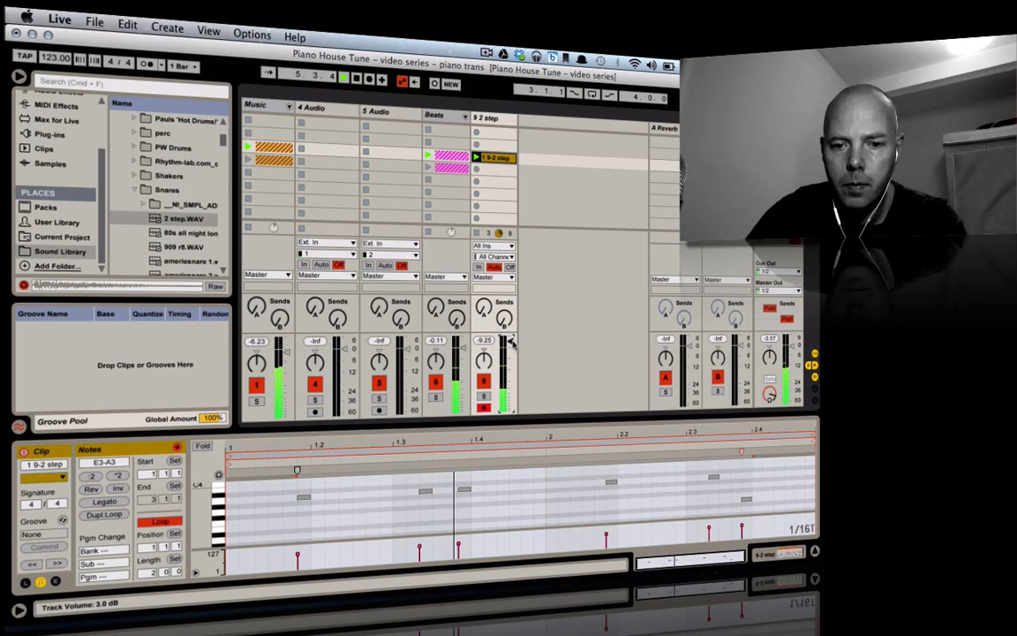
# Lower the third snare note, at 1.3.4, to D#3, turn on note preview, and play the song.
pyautogui.click(466, 491)
pyautogui.press('Down')
pyautogui.press('Down')
pyautogui.press('Down')
pyautogui.press('Down')
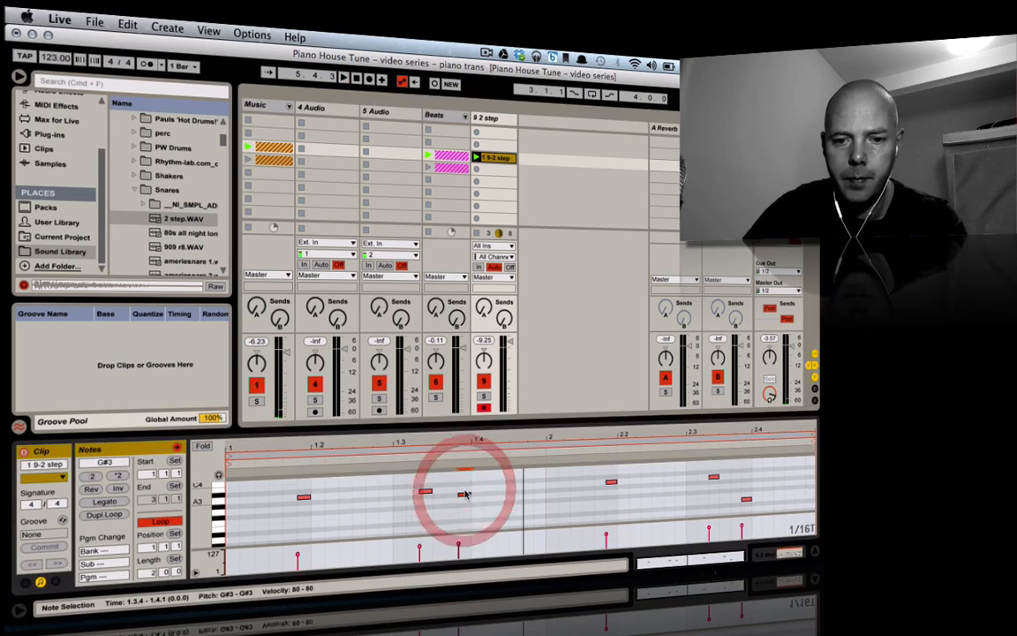
pyautogui.press('Down')
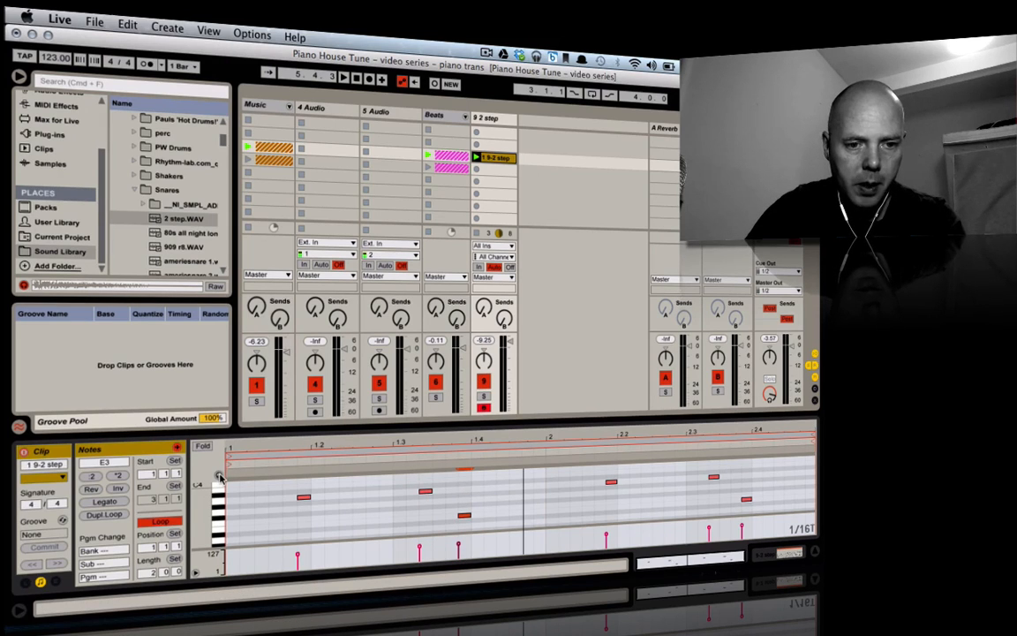
pyautogui.press('Down')
pyautogui.press('space')
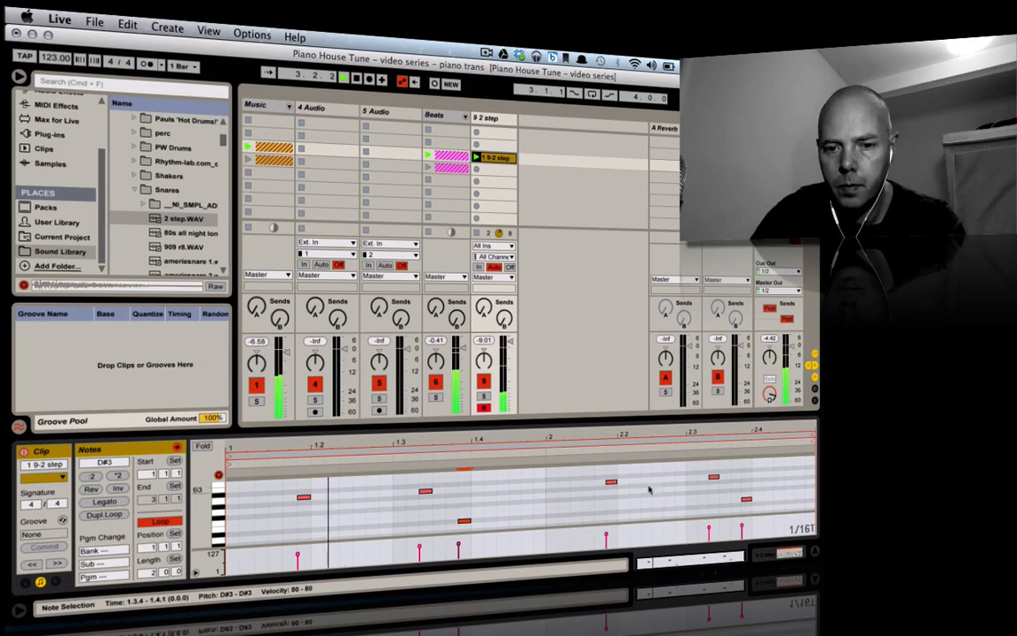
# Lower the last snare note to D#3 and the four A3 notes to G3.
pyautogui.click(745, 500)
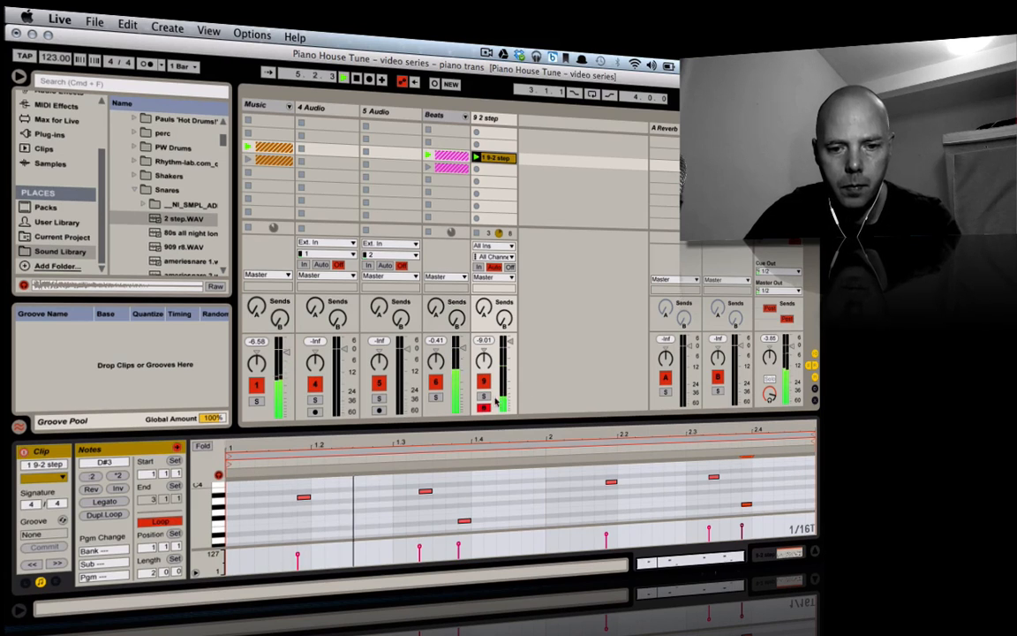
pyautogui.moveTo(268, 481); pyautogui.dragTo(790, 486)
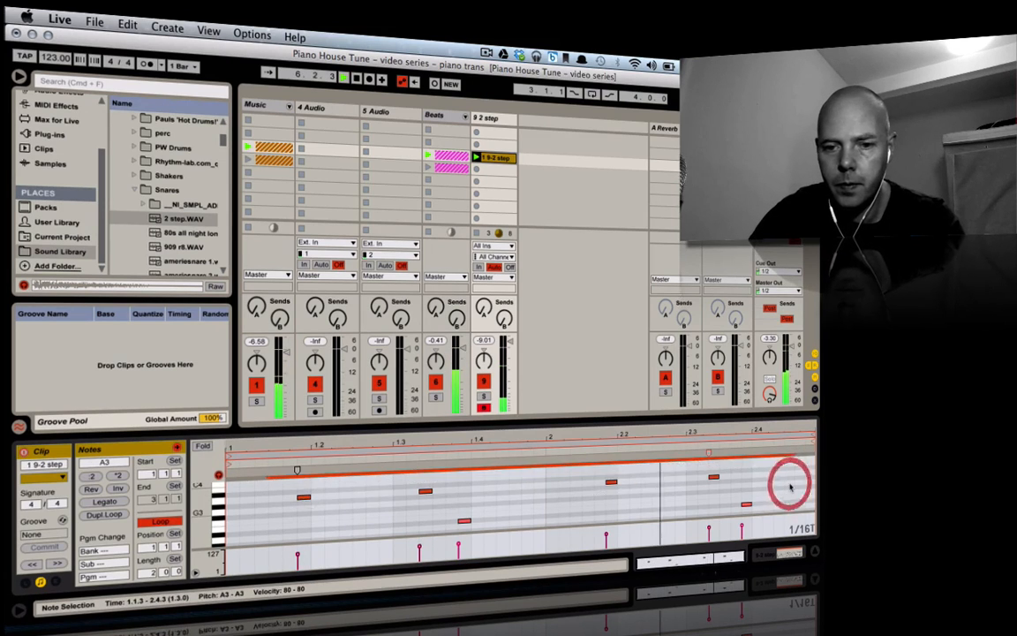
pyautogui.press('Down')
pyautogui.press('Down')
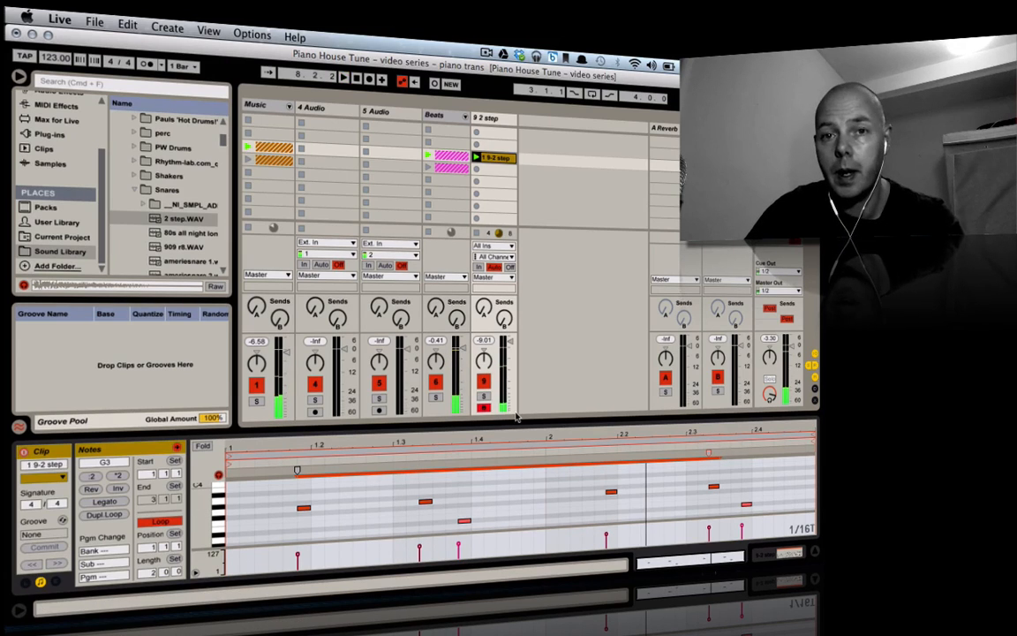
# Mute the Music group and add a G3 snare note near the end of the clip's second bar.
pyautogui.click(257, 385)
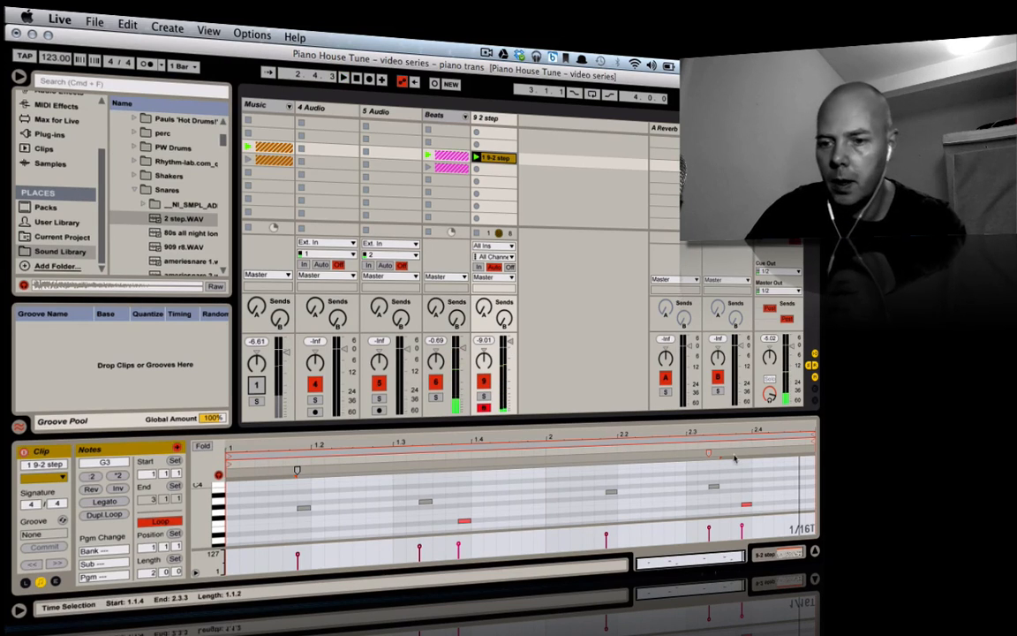
pyautogui.click(715, 490)
pyautogui.click(715, 490)
pyautogui.doubleClick(790, 485)
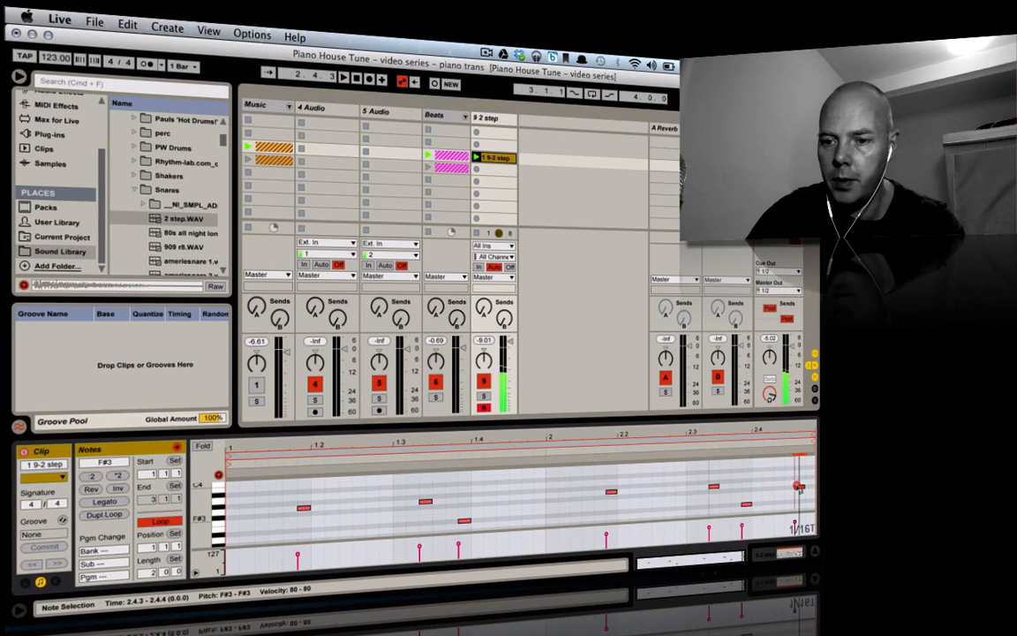
pyautogui.moveTo(791, 486); pyautogui.dragTo(791, 482)
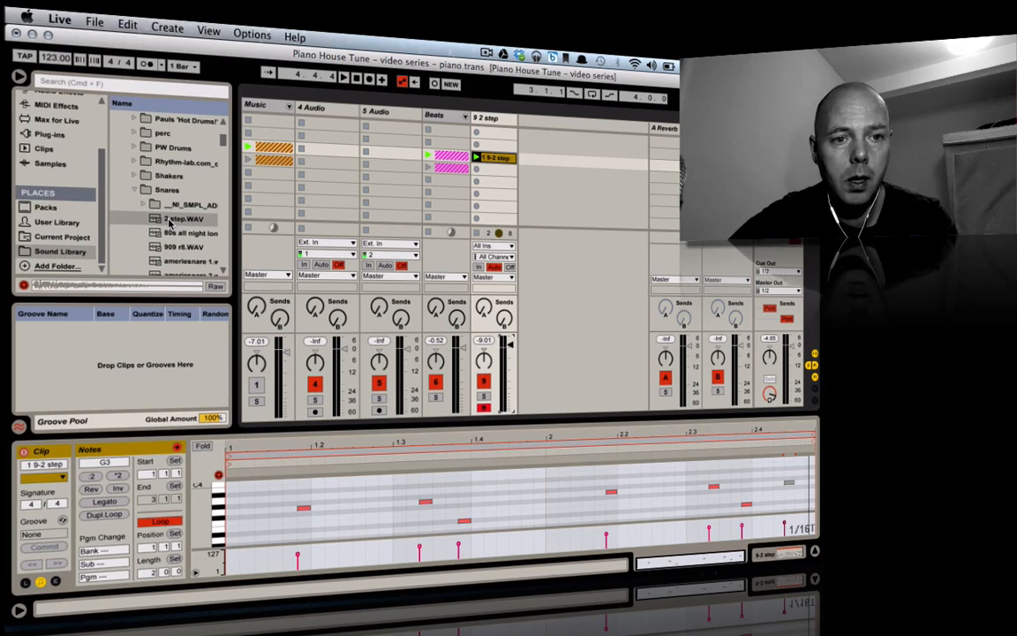
# Rename the 2 step track as Snare and duplicate the track.
pyautogui.click(497, 120)
pyautogui.write('Sna')
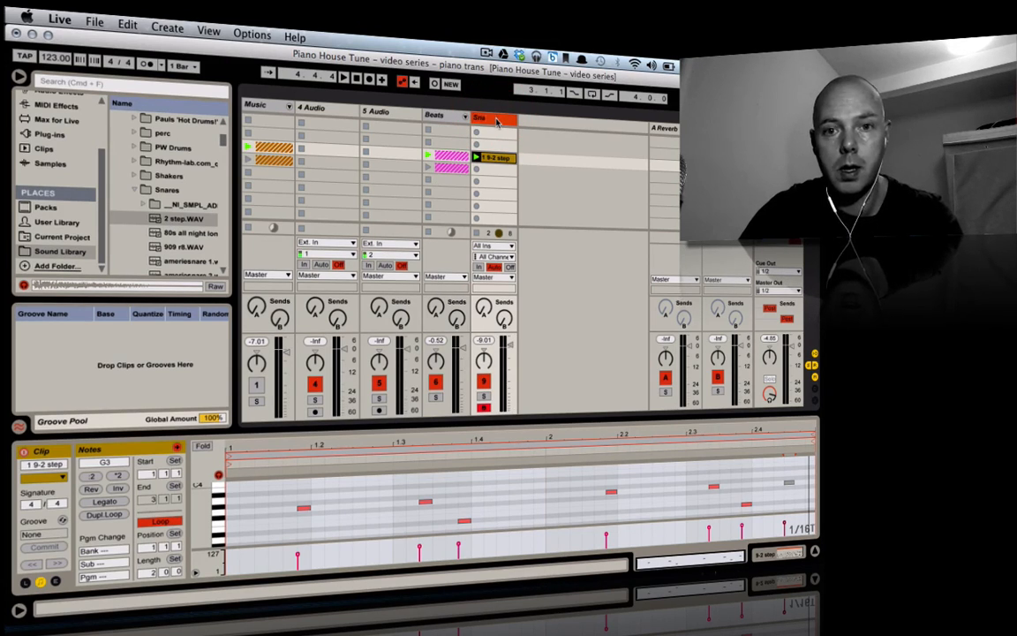
pyautogui.write('re')
pyautogui.press('Return')
pyautogui.press('super+d')
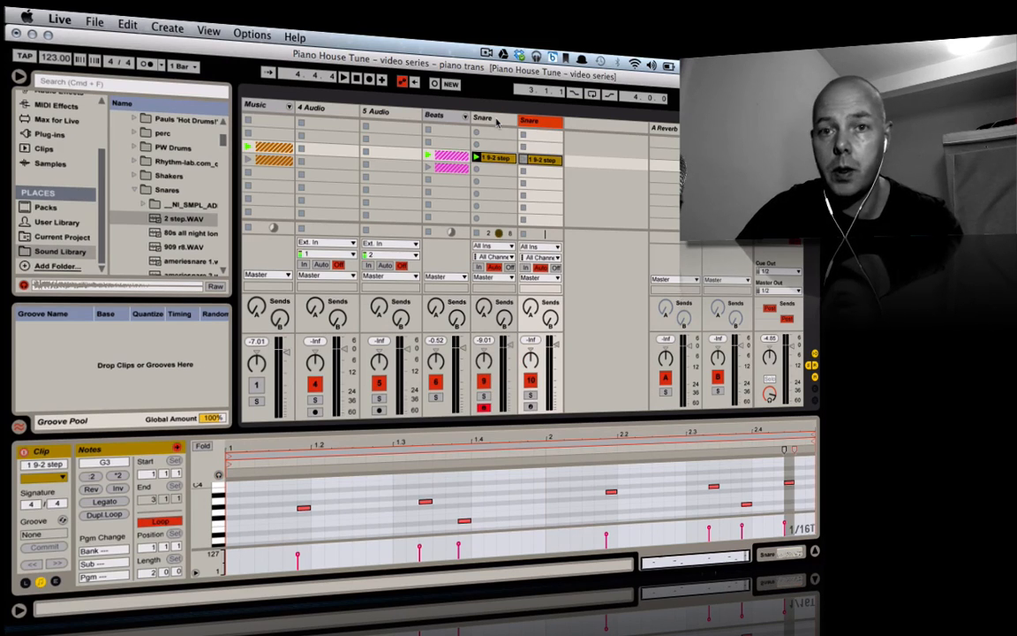
# Delete the copied snare clip from the duplicated Snare track.
pyautogui.click(549, 121)
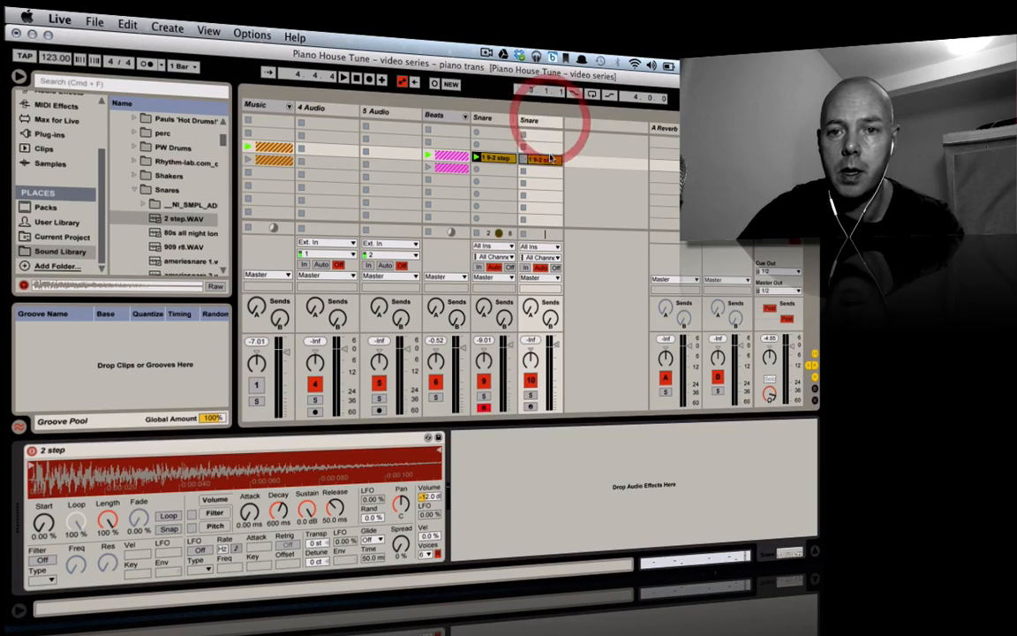
pyautogui.click(549, 162)
pyautogui.press('Delete')
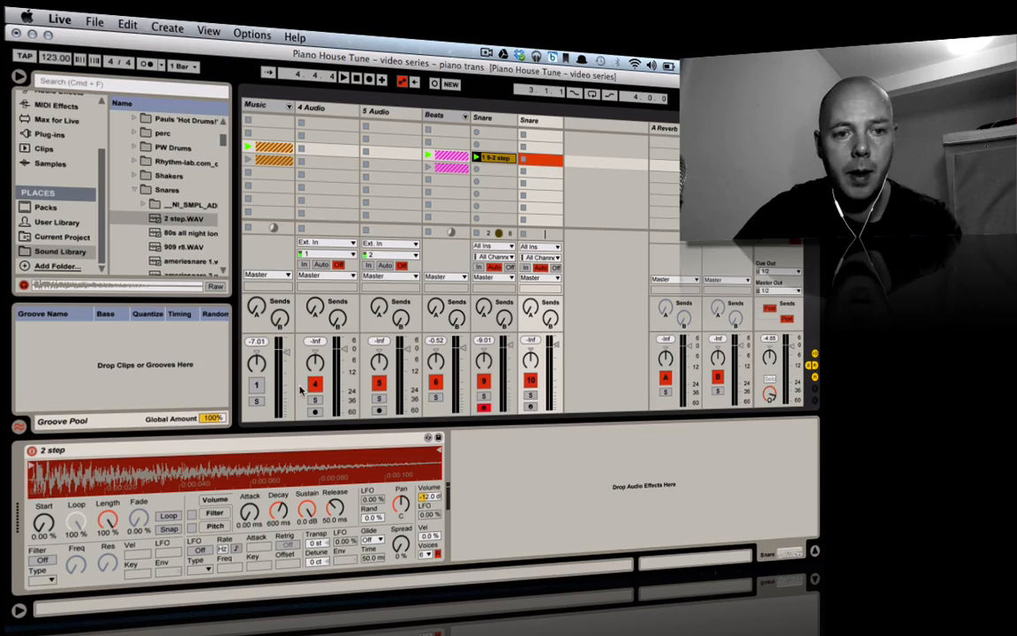
# Audition the shaker samples in the Shakers folder and select Shaker 01.wav.
pyautogui.click(168, 176)
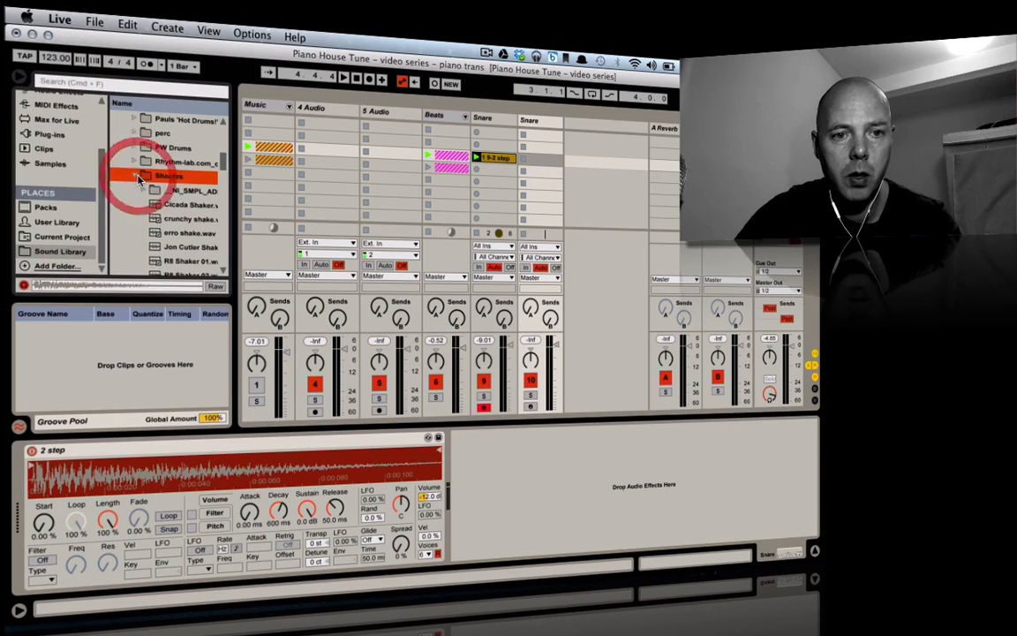
pyautogui.click(185, 204)
pyautogui.click(176, 232)
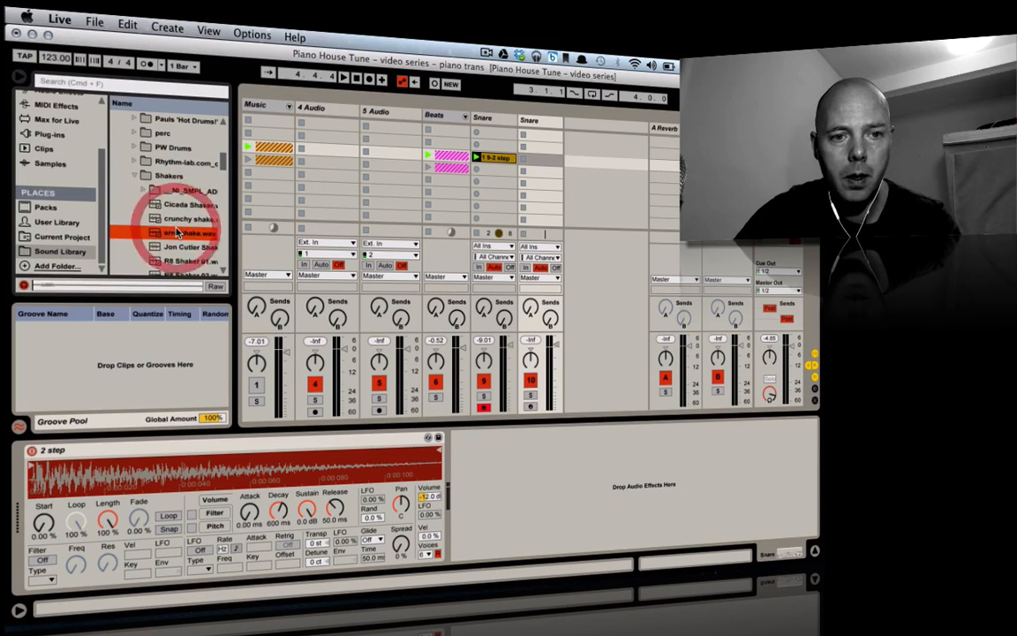
pyautogui.press('Down')
pyautogui.press('Down')
pyautogui.press('Down')
pyautogui.press('Down')
pyautogui.press('Down')
pyautogui.press('Down')
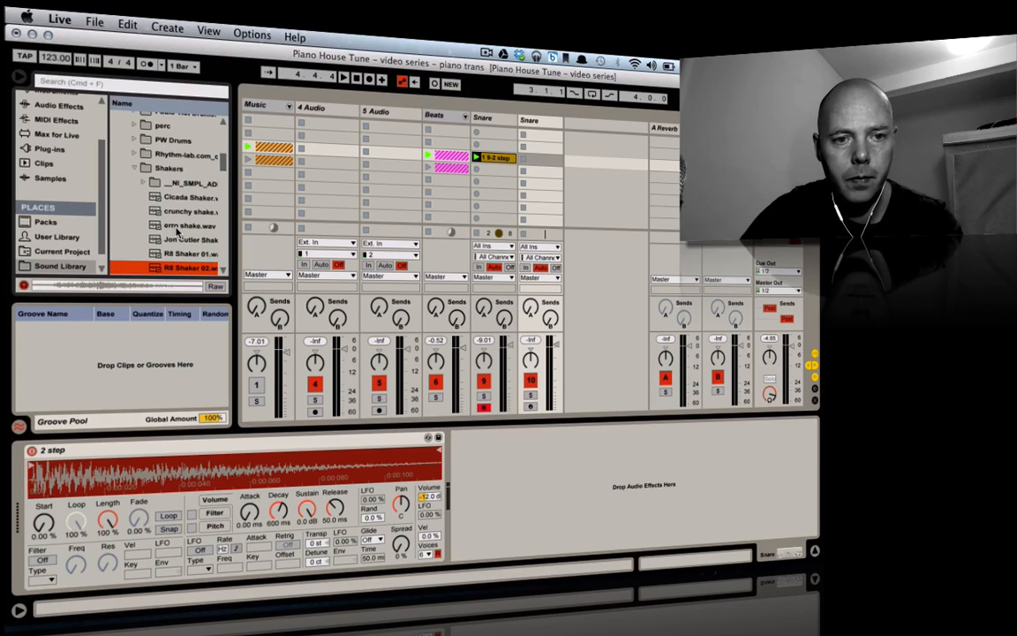
pyautogui.press('Down')
pyautogui.press('Down')
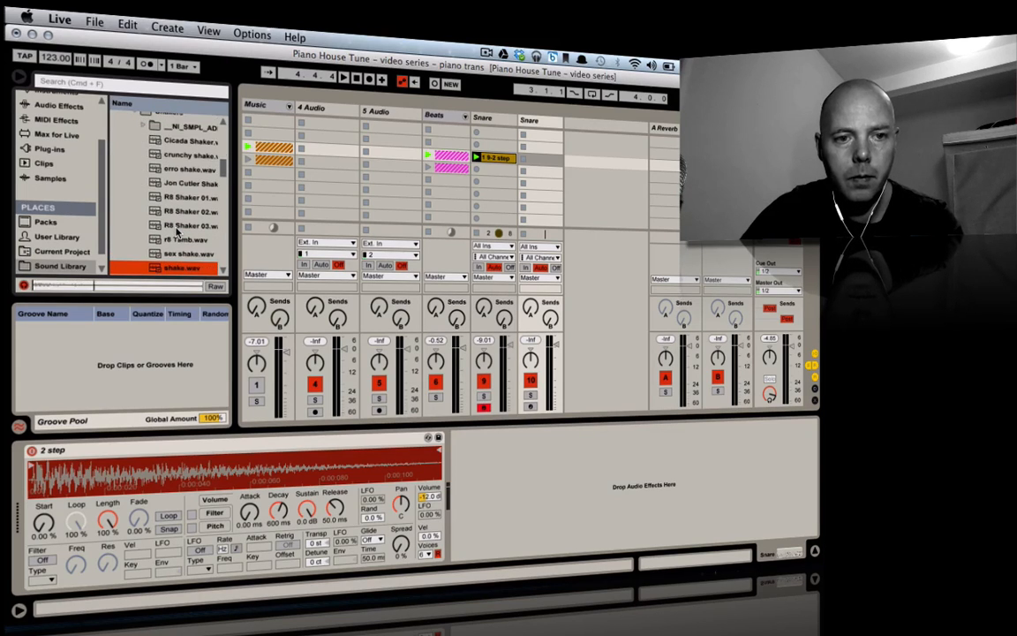
pyautogui.scroll(-1, 176, 231)
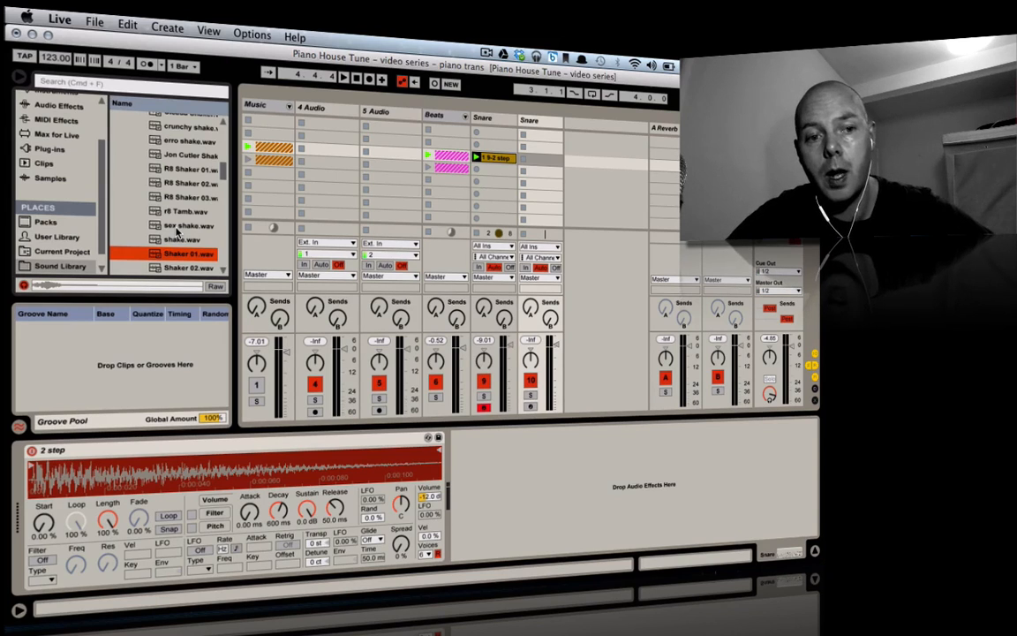
pyautogui.press('Down')
pyautogui.press('Up')
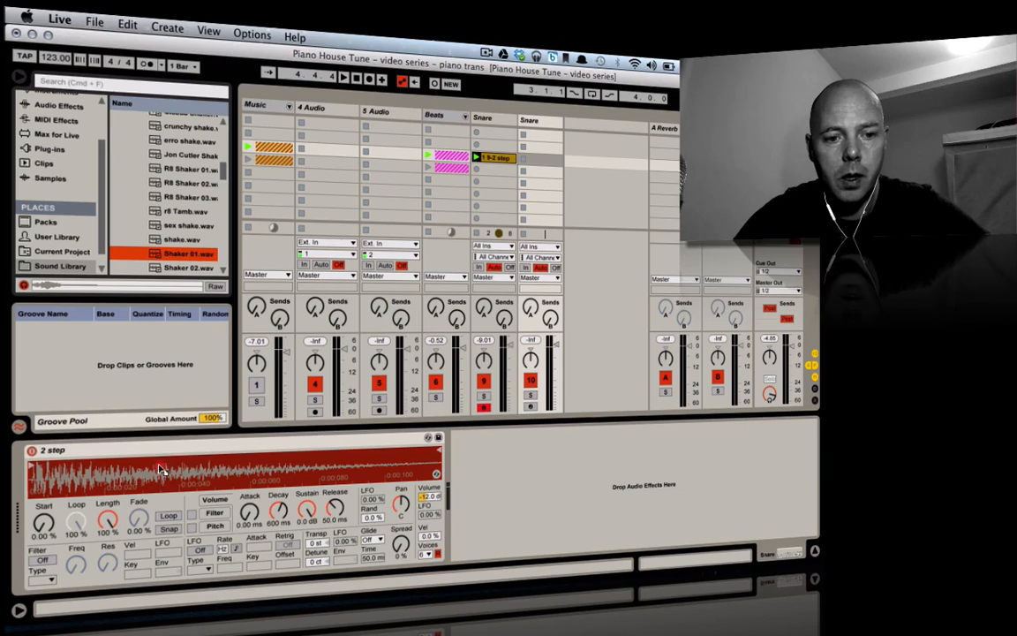
# Replace the duplicated Snare track's 2 step sample with Shaker 01.wav, arm the track, and trim the silence before the sample's attack.
pyautogui.moveTo(158, 465); pyautogui.dragTo(159, 471)
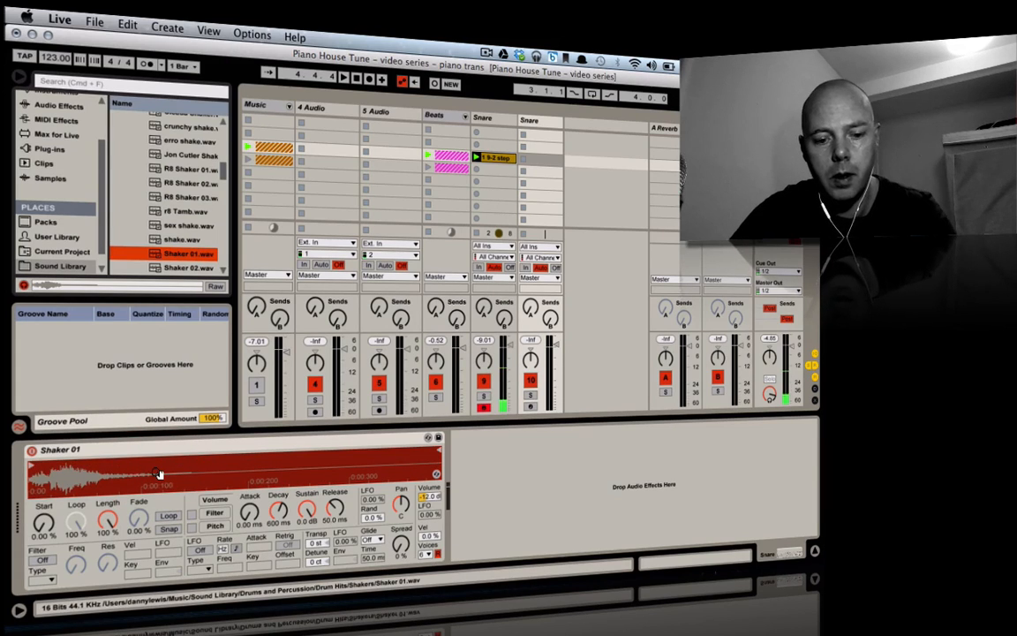
pyautogui.click(529, 408)
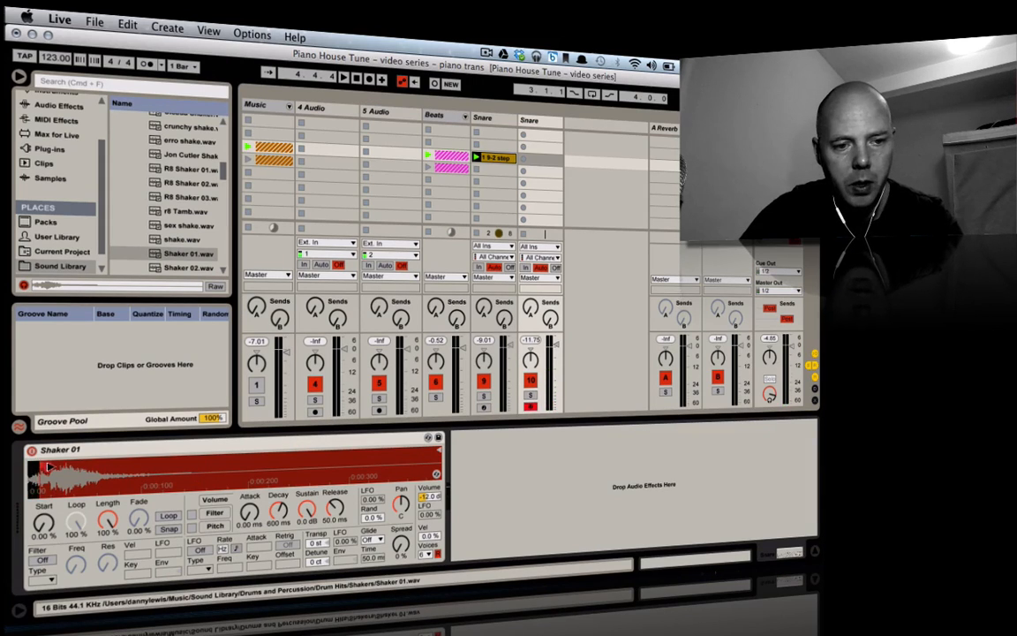
pyautogui.moveTo(51, 466); pyautogui.dragTo(58, 470)
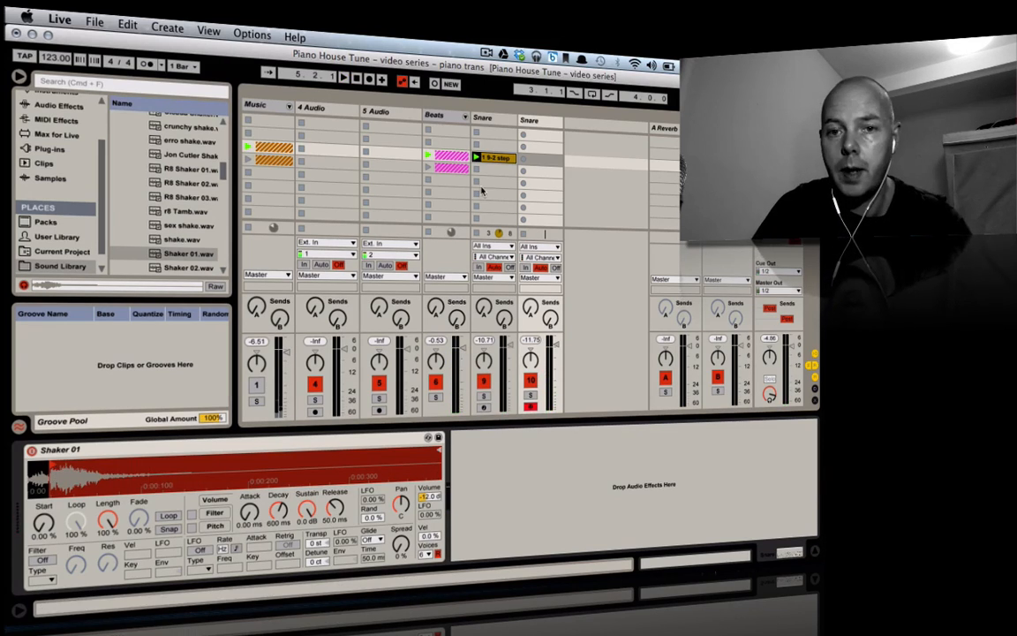
# Record a two-bar shaker clip in the slot beside the 2 step snare clip and quantize all its notes.
pyautogui.click(522, 159)
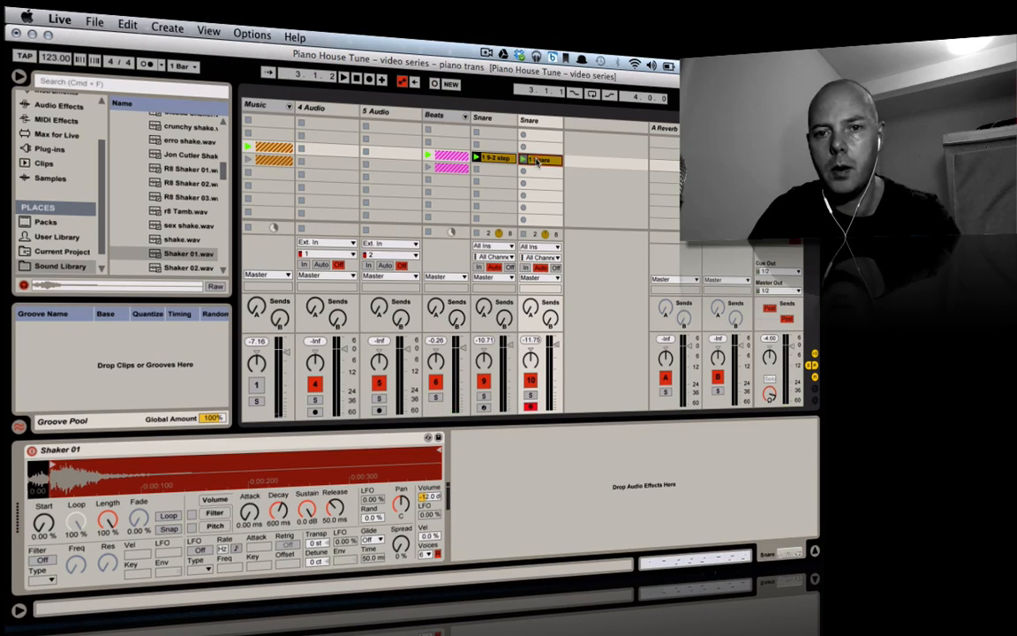
pyautogui.click(538, 159)
pyautogui.click(539, 160)
pyautogui.click(397, 484)
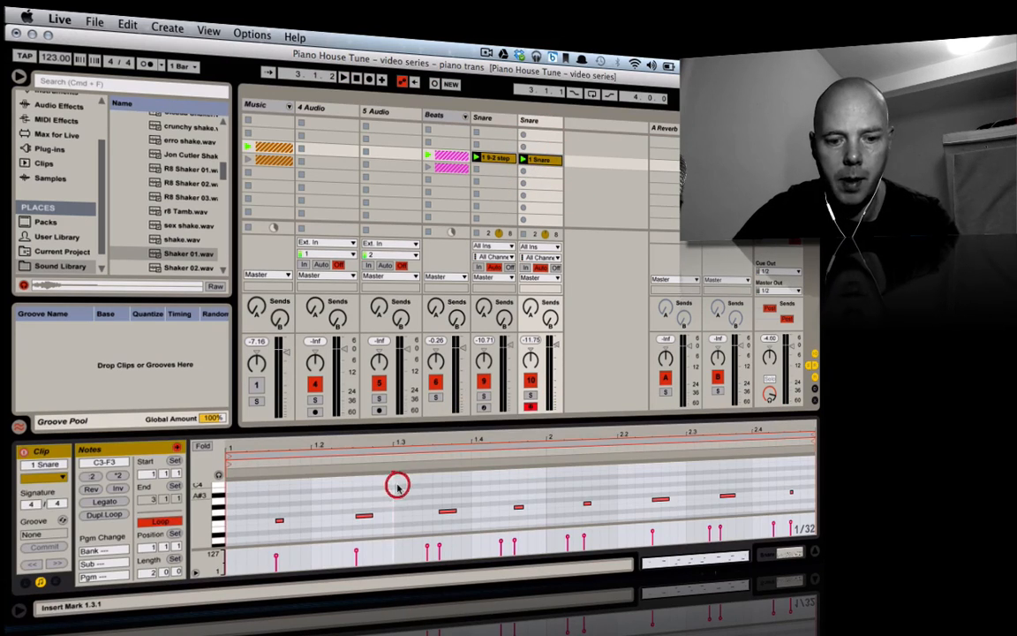
pyautogui.press('super+a')
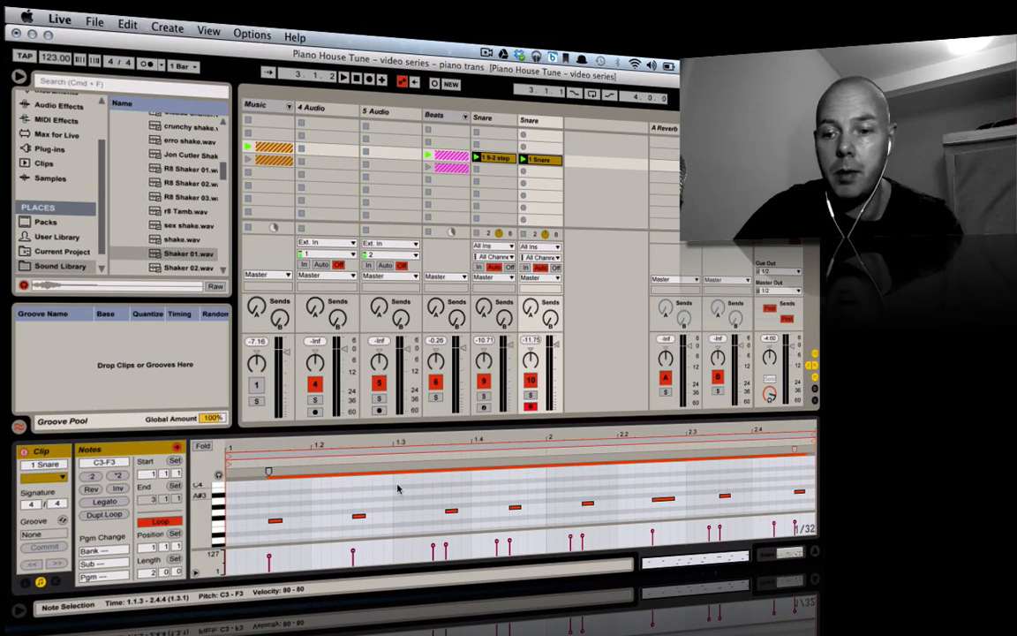
# Set the shaker clip's note grid to fixed 1/16 with the triplet grid enabled.
pyautogui.rightClick(495, 487)
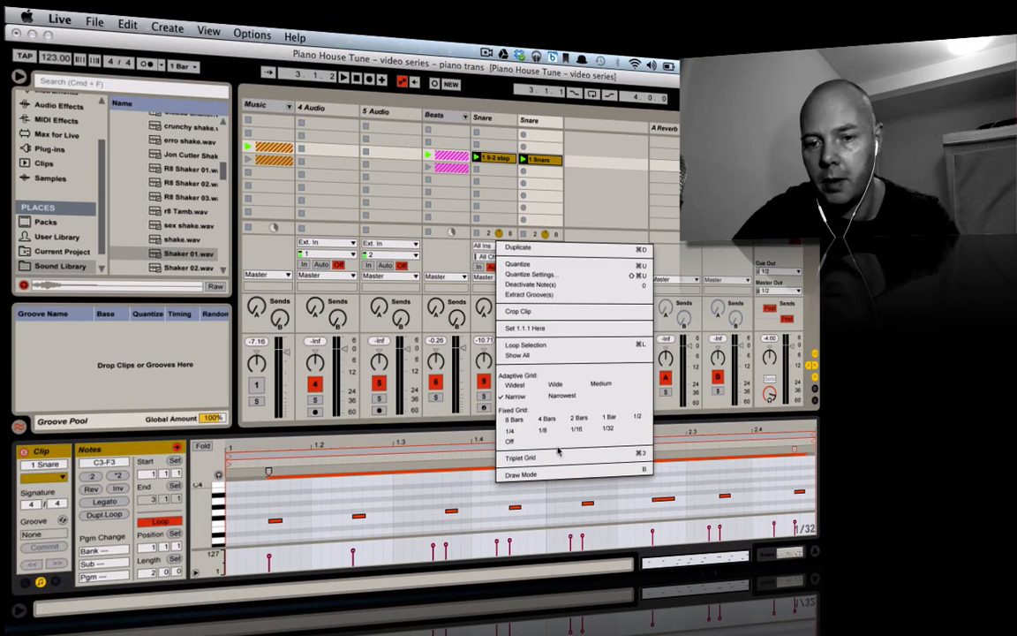
pyautogui.click(512, 456)
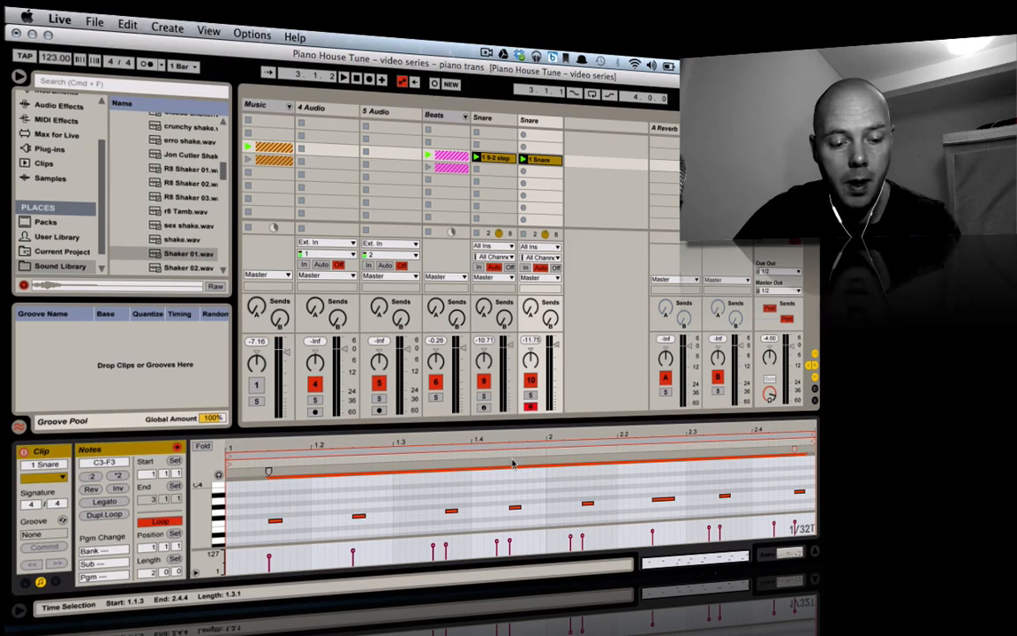
pyautogui.rightClick(528, 477)
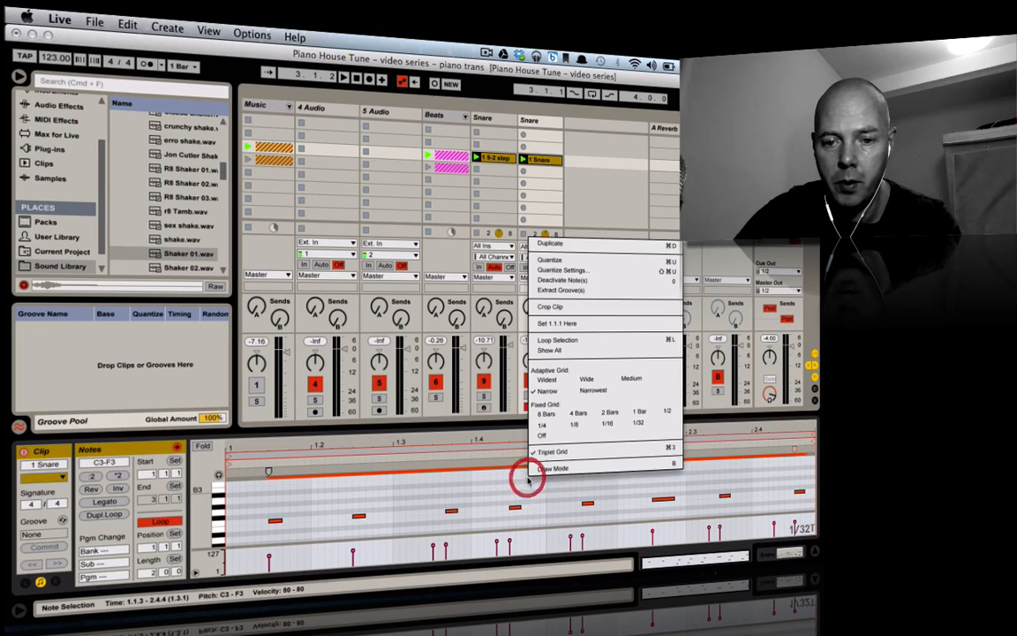
pyautogui.click(608, 425)
pyautogui.click(501, 476)
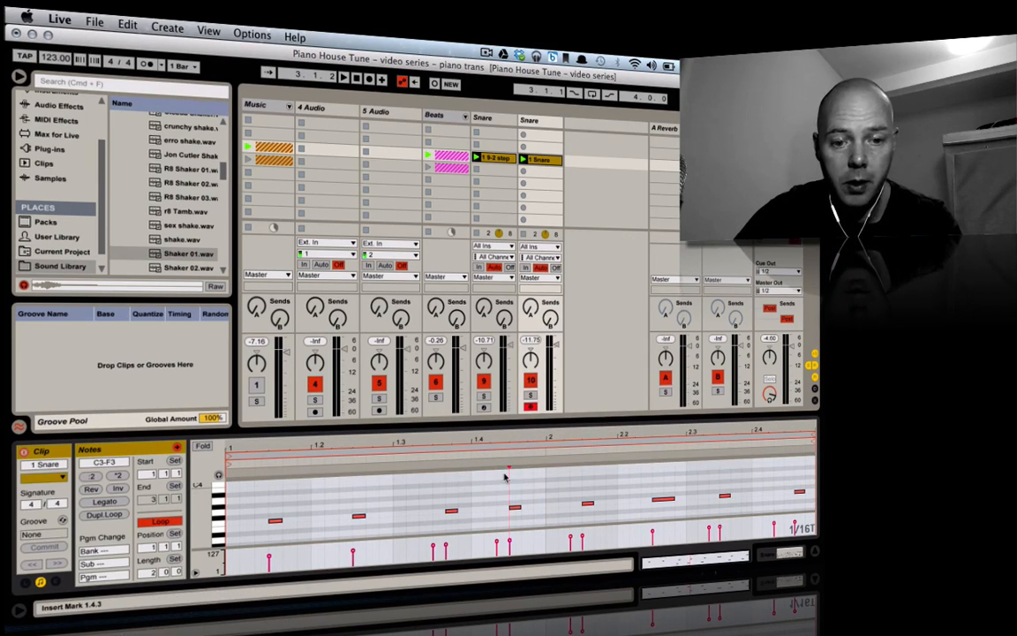
# Move the F3 note just before beat 1.4 slightly later and shorten the shaker clip's loop to one bar.
pyautogui.press('space')
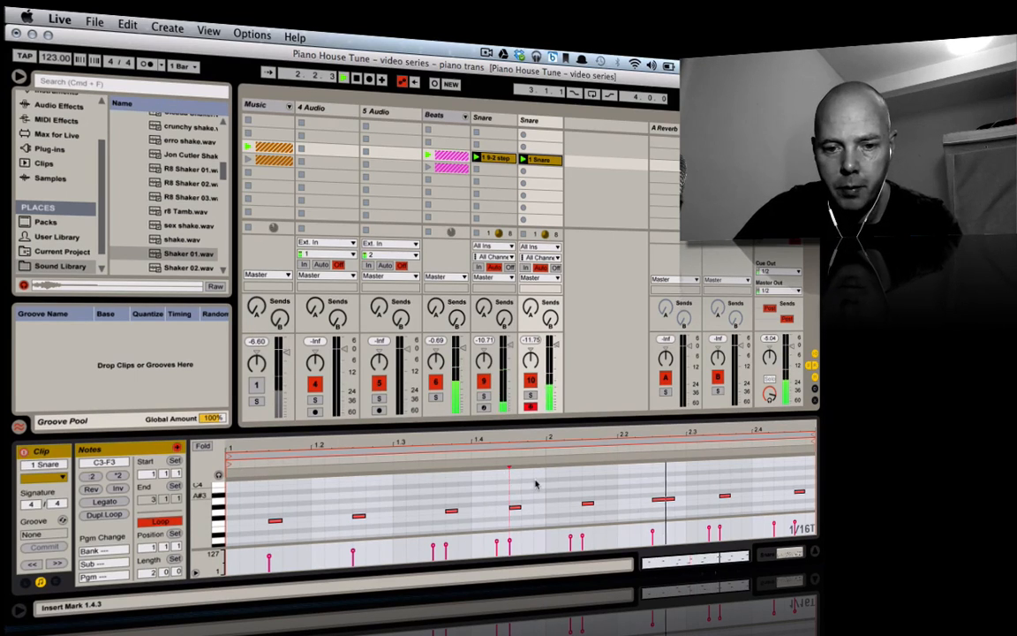
pyautogui.scroll(-3, 535, 481)
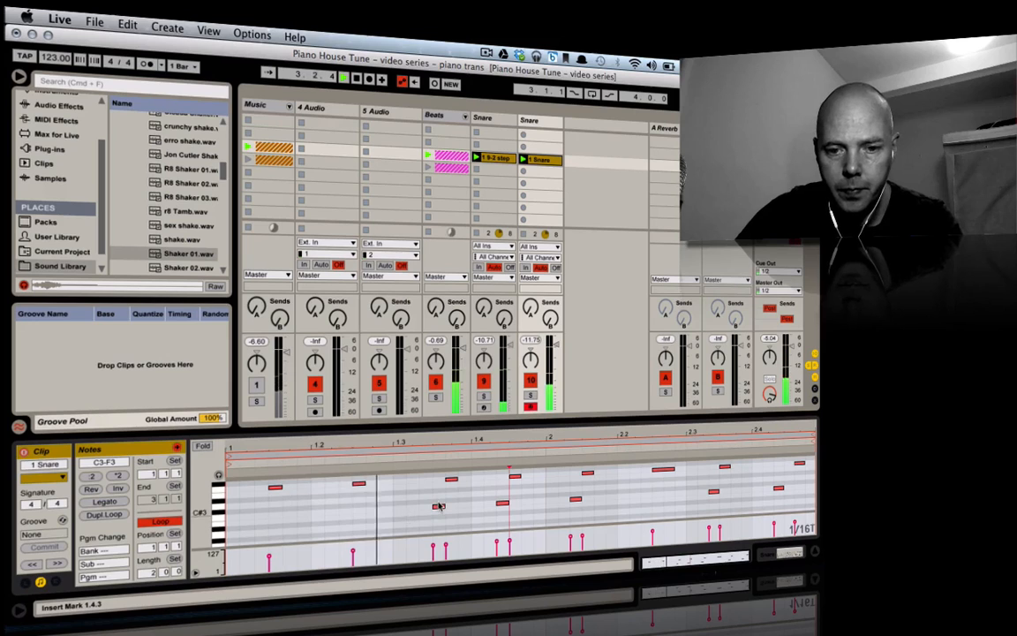
pyautogui.moveTo(452, 477); pyautogui.dragTo(464, 478)
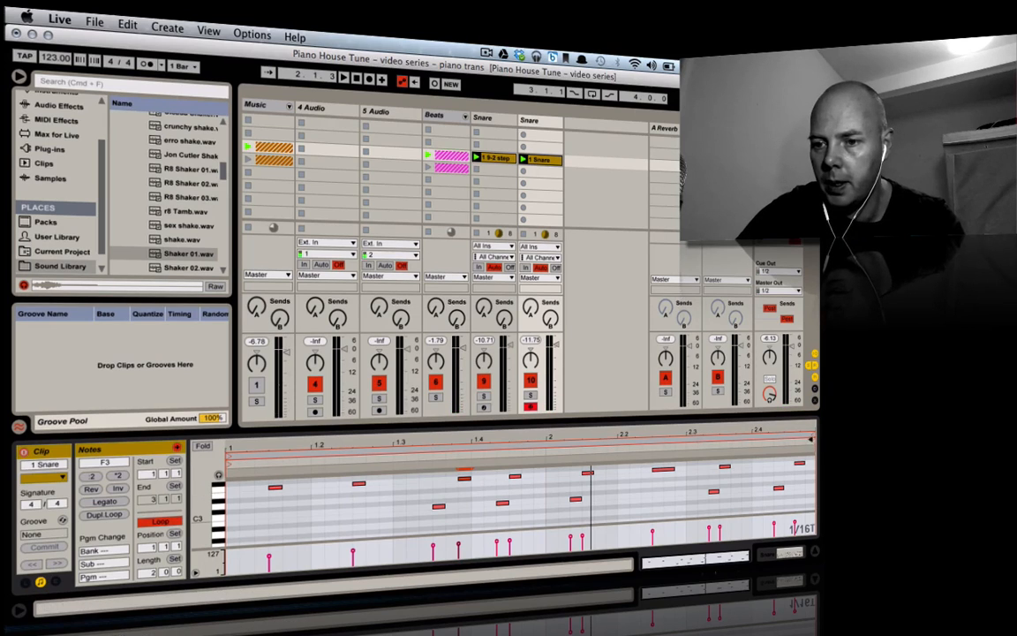
pyautogui.moveTo(811, 439)
pyautogui.mouseDown()
pyautogui.moveTo(592, 459)
pyautogui.moveTo(548, 469)
pyautogui.moveTo(552, 478)
pyautogui.mouseUp()
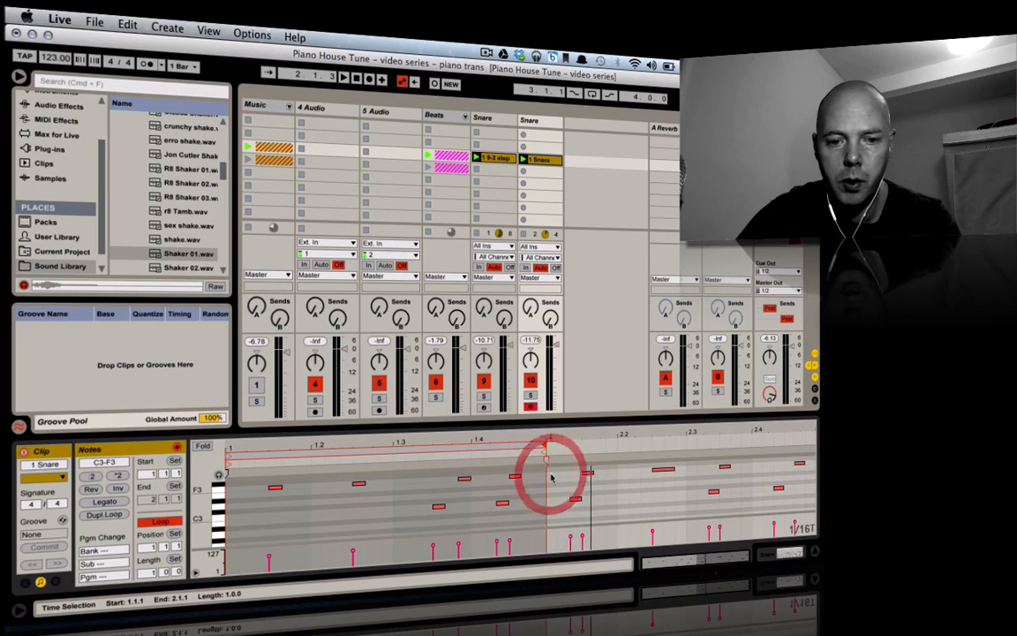
pyautogui.press('space')
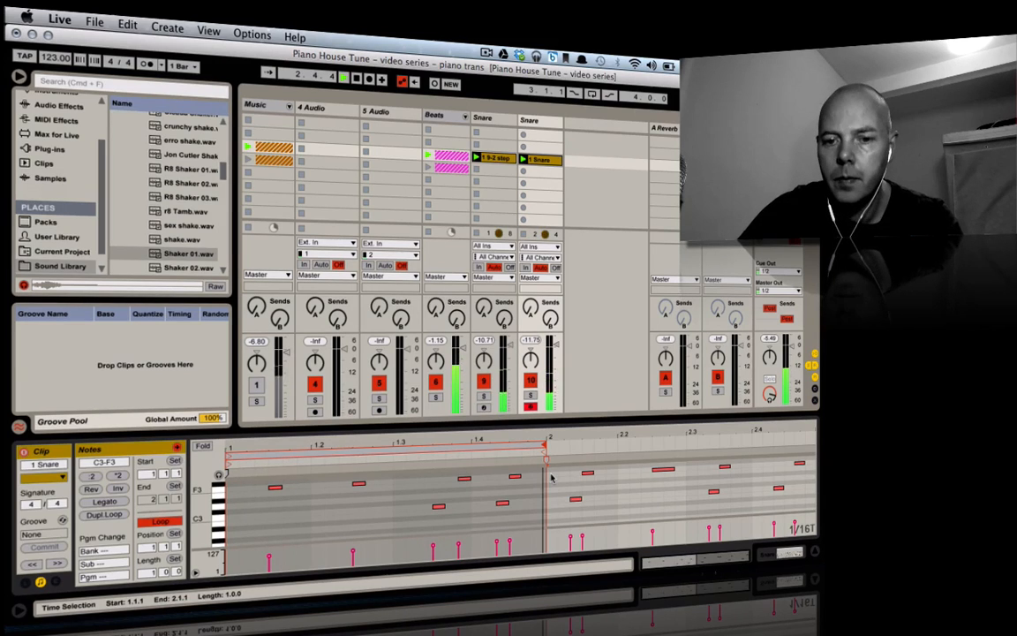
# Add a C3 note just before the first F3 note in the shaker clip's opening beat and play the loop.
pyautogui.click(274, 487)
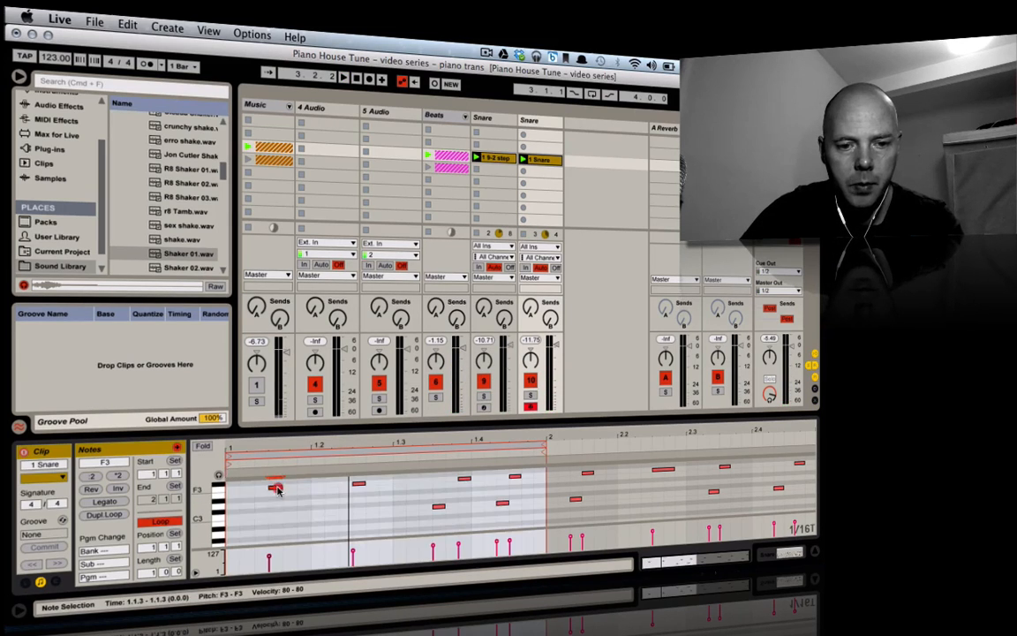
pyautogui.doubleClick(245, 519)
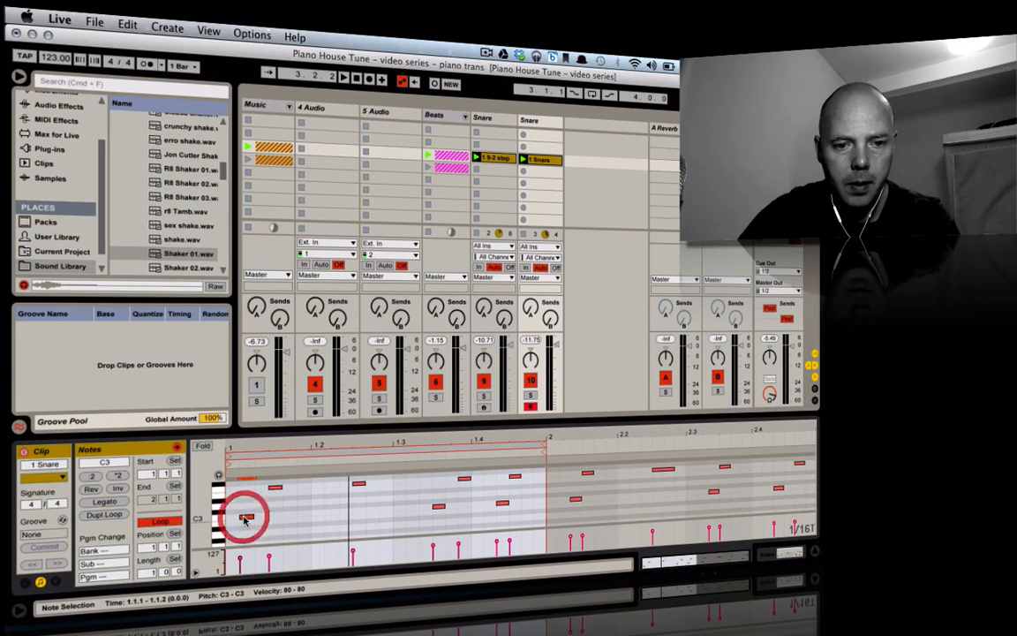
pyautogui.moveTo(245, 518); pyautogui.dragTo(263, 520)
pyautogui.press('space')
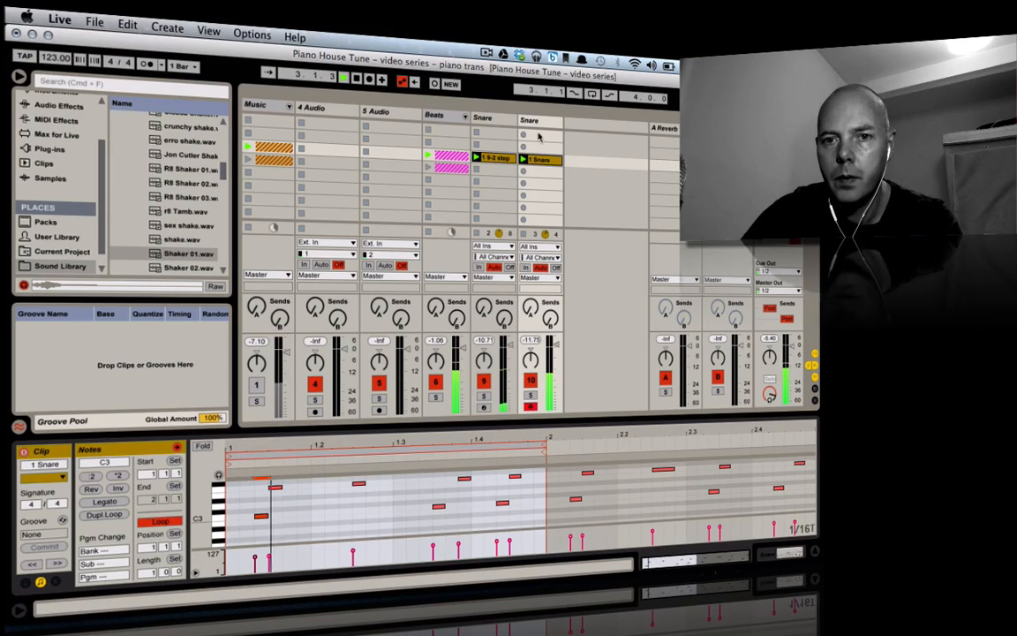
# Rename the duplicated Snare track as Shaker and Tamb and set its volume to 2.4 dB.
pyautogui.click(539, 122)
pyautogui.write('Shaker and')
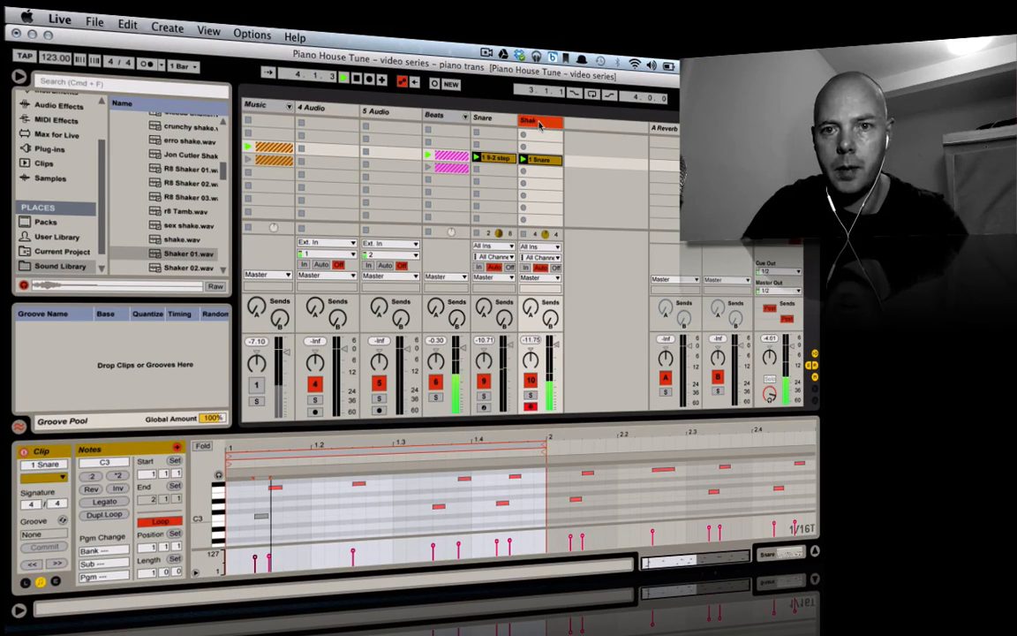
pyautogui.write(' Tamb')
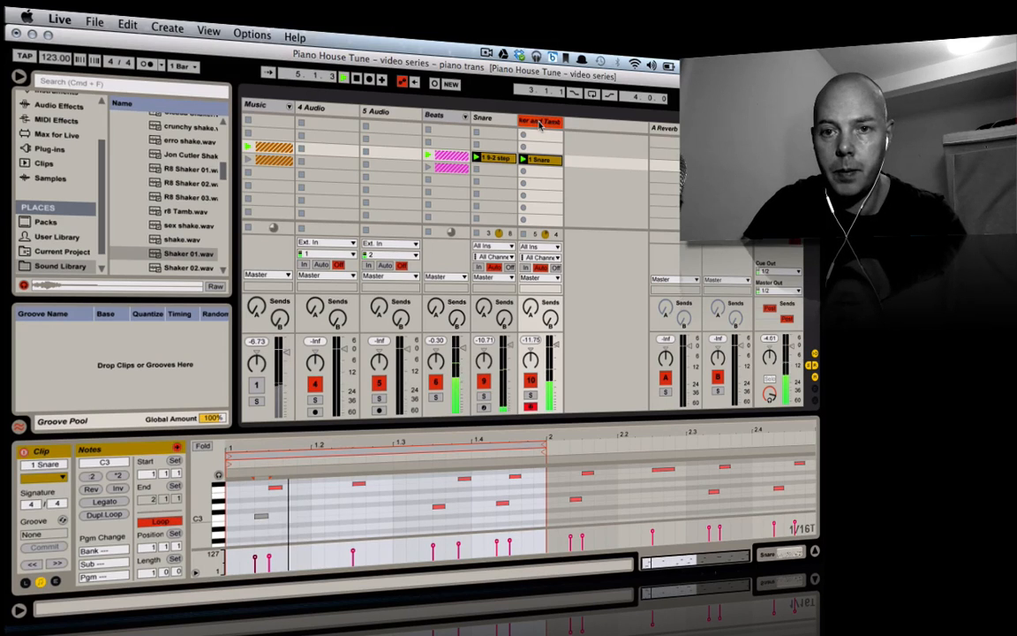
pyautogui.press('Return')
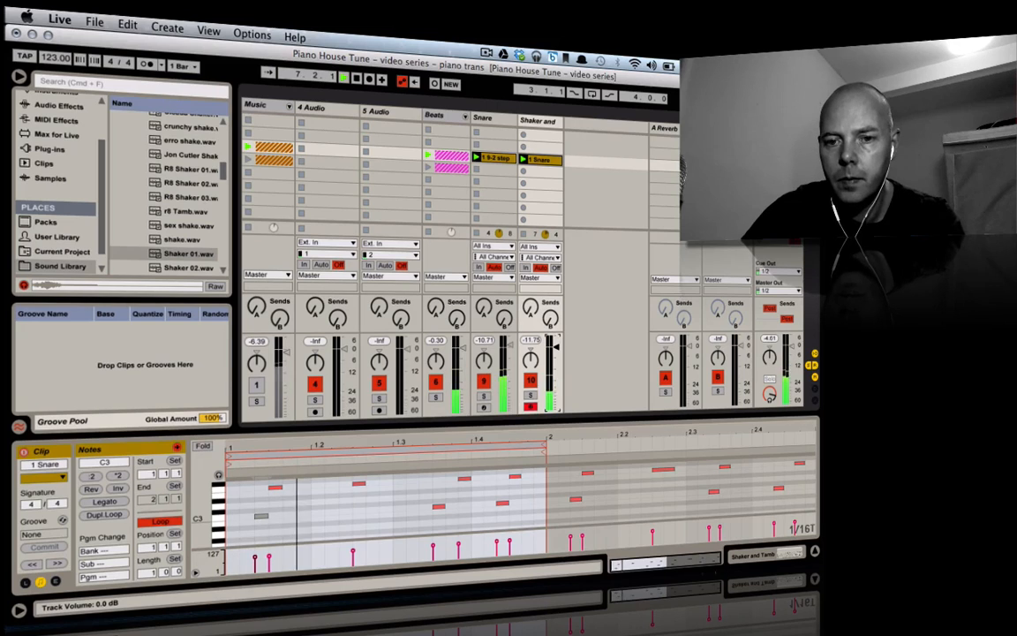
pyautogui.moveTo(556, 347); pyautogui.dragTo(556, 349)
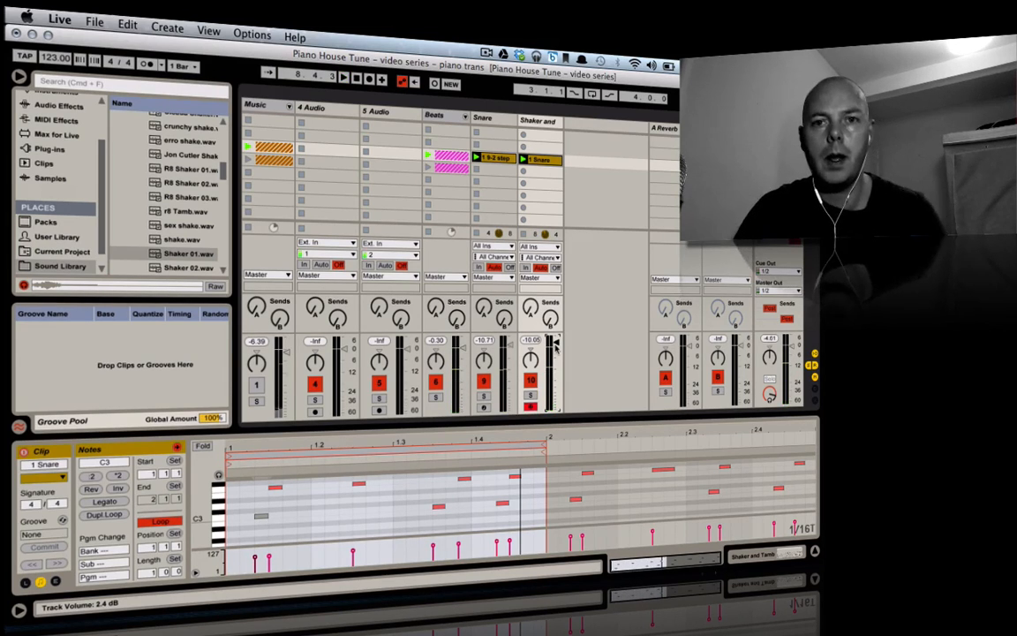
# Expand the Beats group and move the Snare and Shaker and Tamb tracks into it, between Kit-Core and Kick.
pyautogui.click(500, 120)
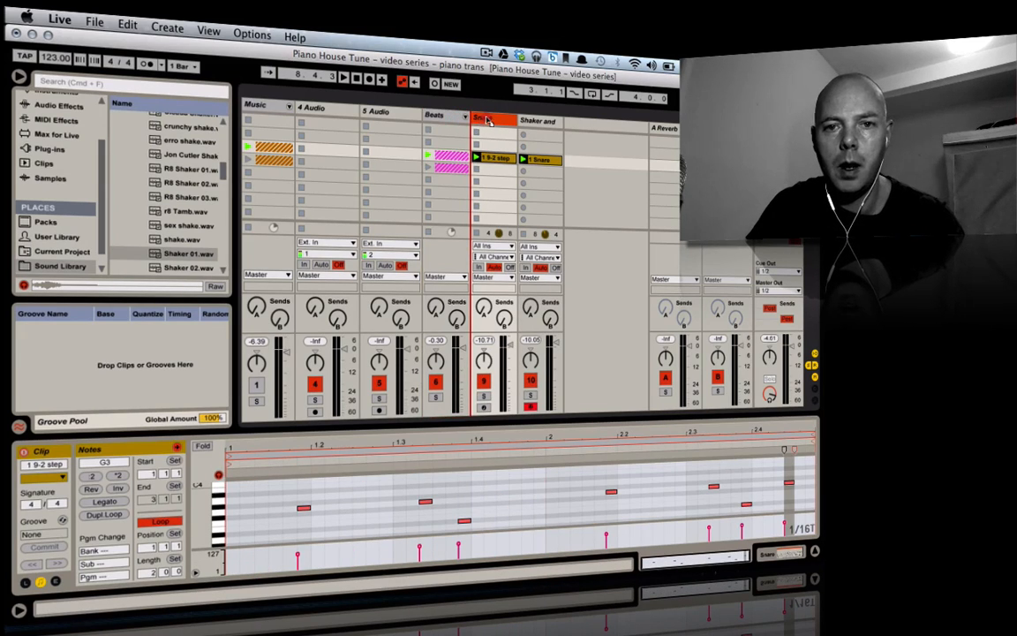
pyautogui.moveTo(486, 120); pyautogui.dragTo(485, 119)
pyautogui.click(465, 116)
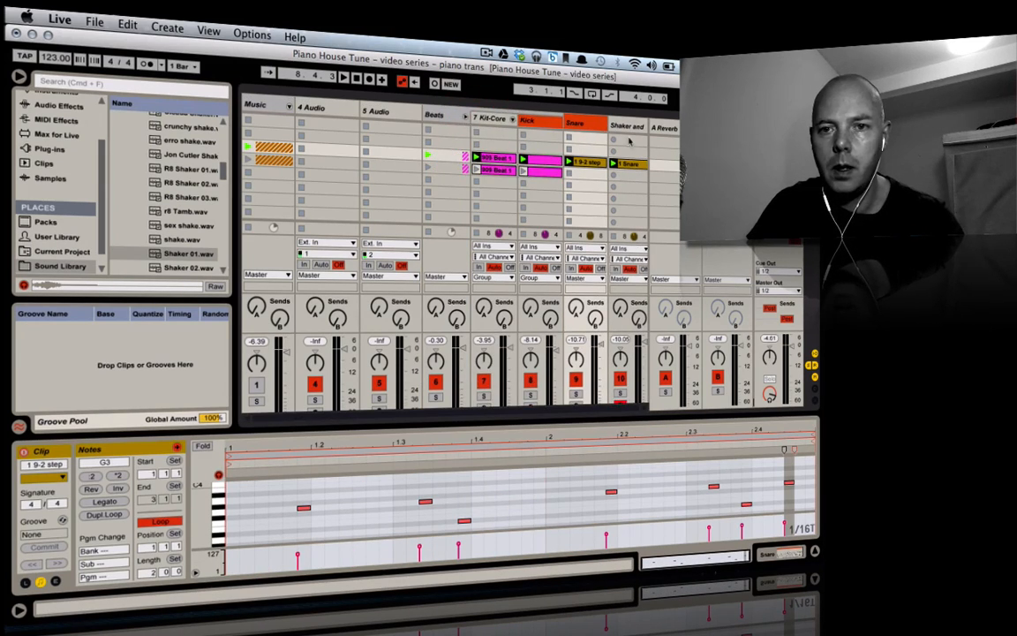
pyautogui.moveTo(592, 124); pyautogui.dragTo(512, 122)
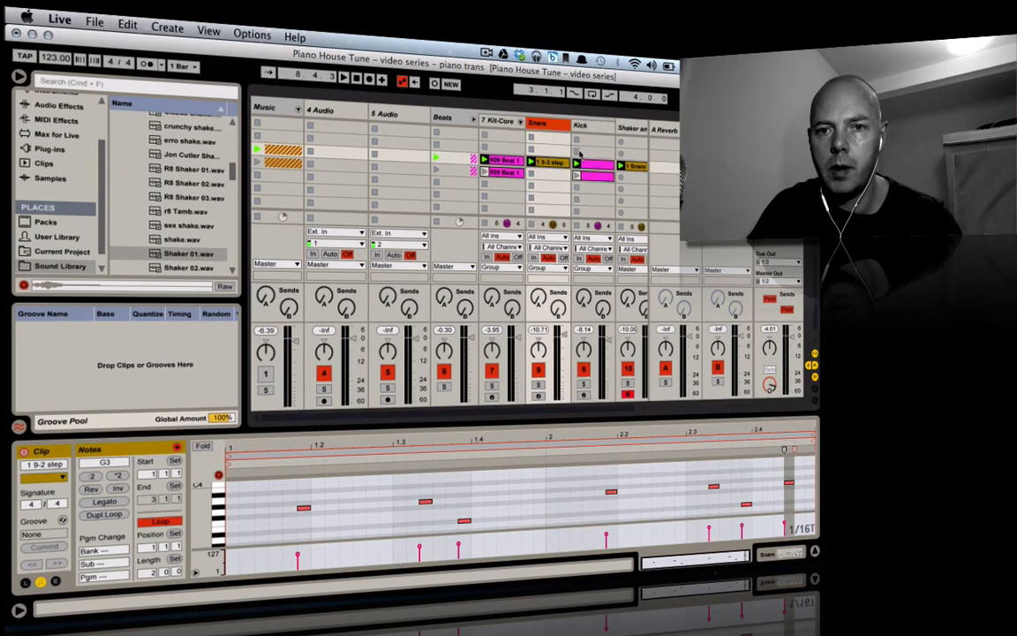
pyautogui.moveTo(626, 129); pyautogui.dragTo(521, 126)
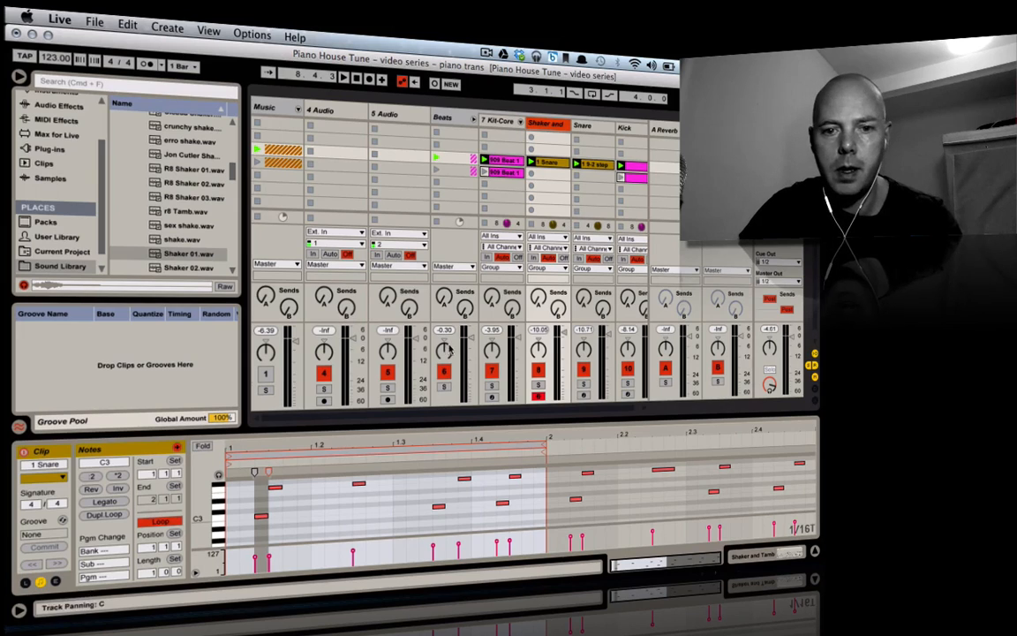
# Solo the Beats group and add a Saturator with 4.00 dB of drive to it.
pyautogui.click(444, 387)
pyautogui.press('space')
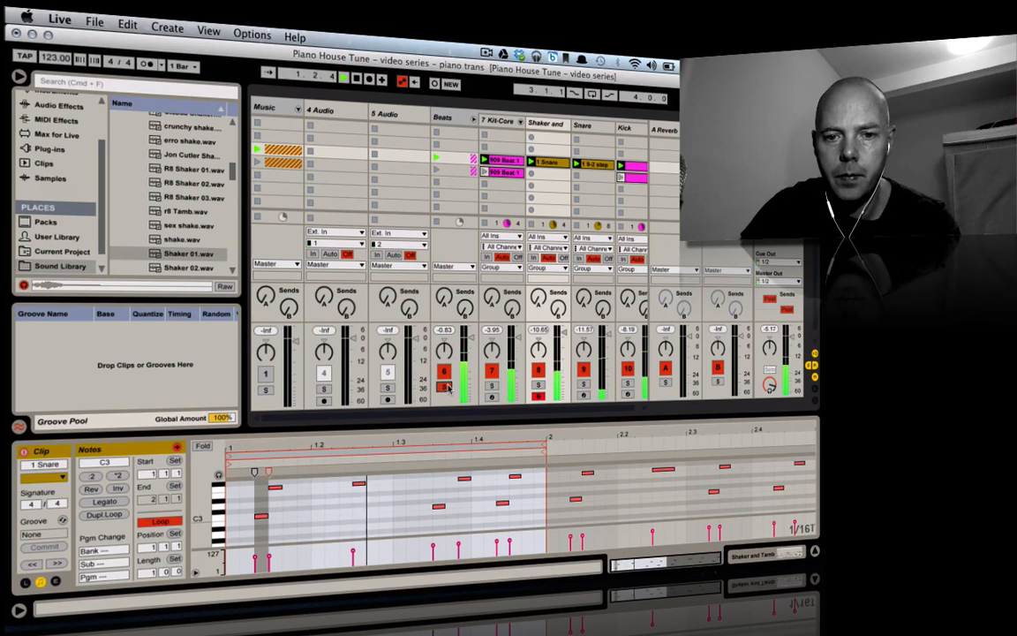
pyautogui.keyDown('shift'); pyautogui.click(452, 121); pyautogui.keyUp('shift')
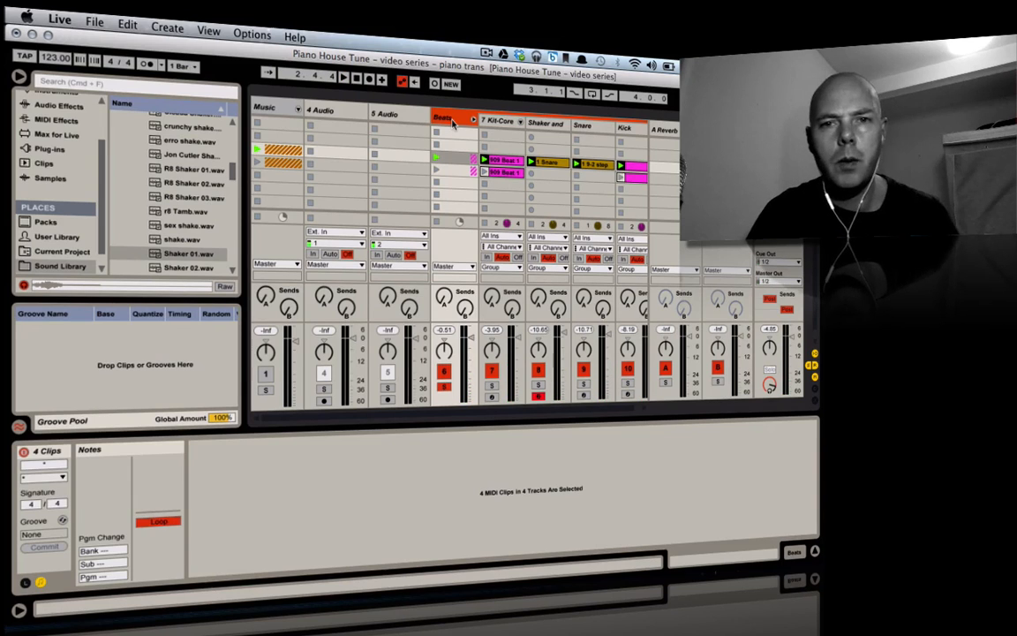
pyautogui.scroll(3, 66, 147)
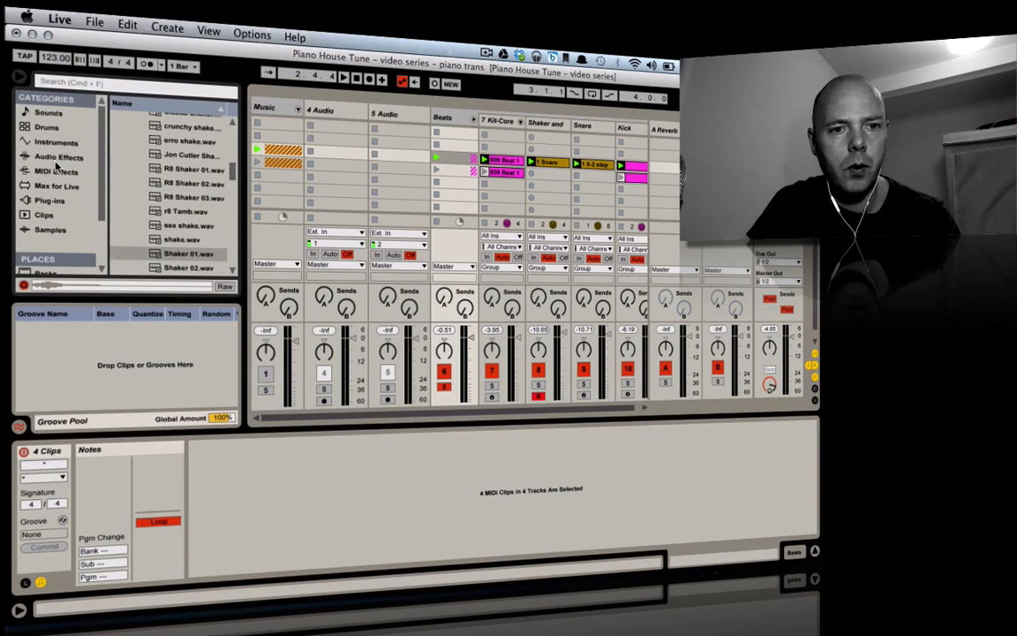
pyautogui.click(54, 157)
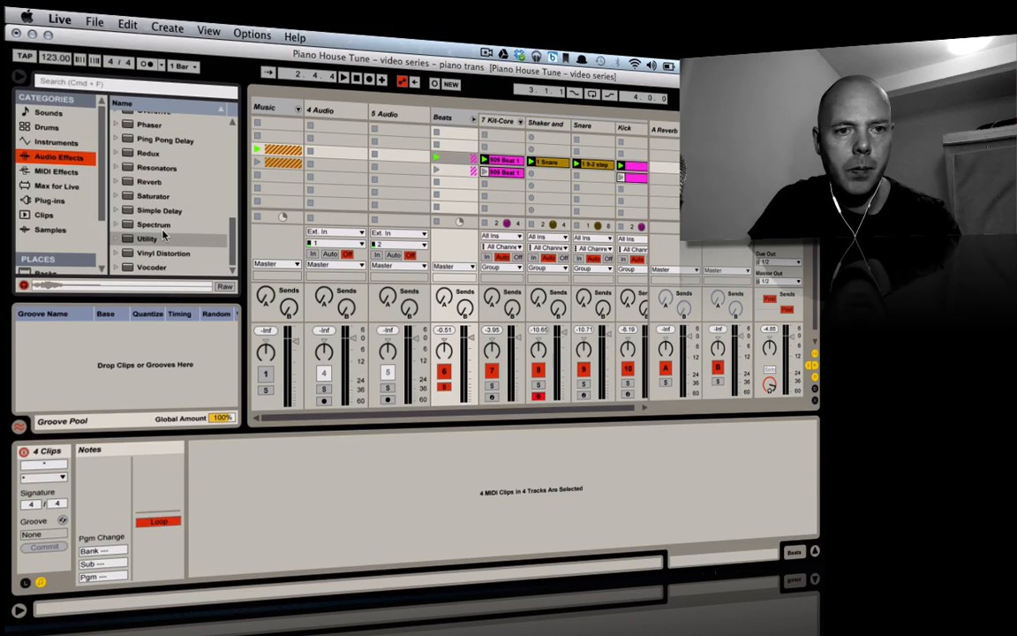
pyautogui.doubleClick(153, 196)
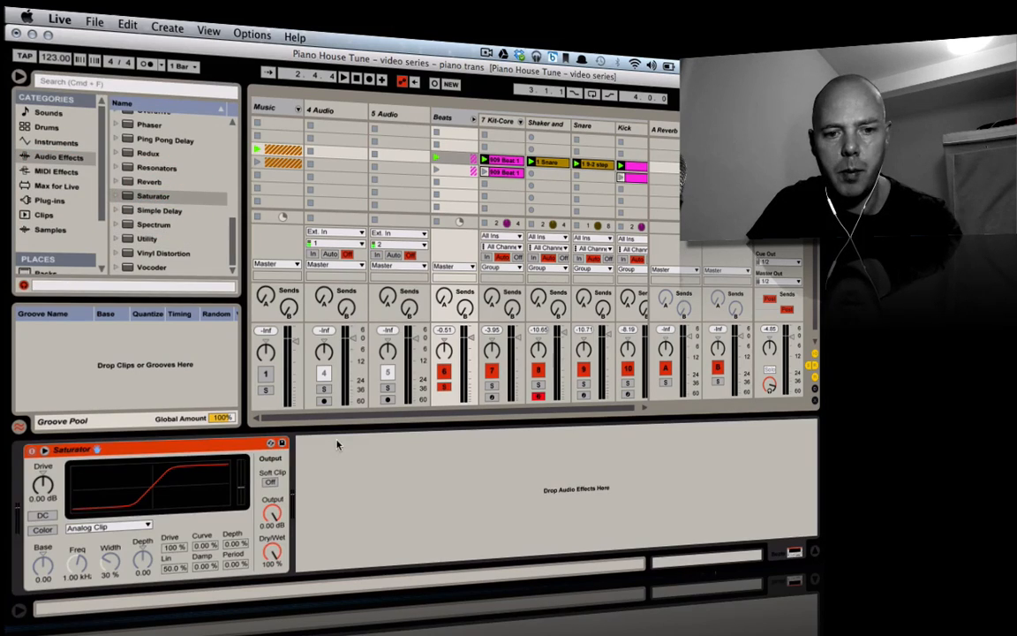
pyautogui.click(46, 486)
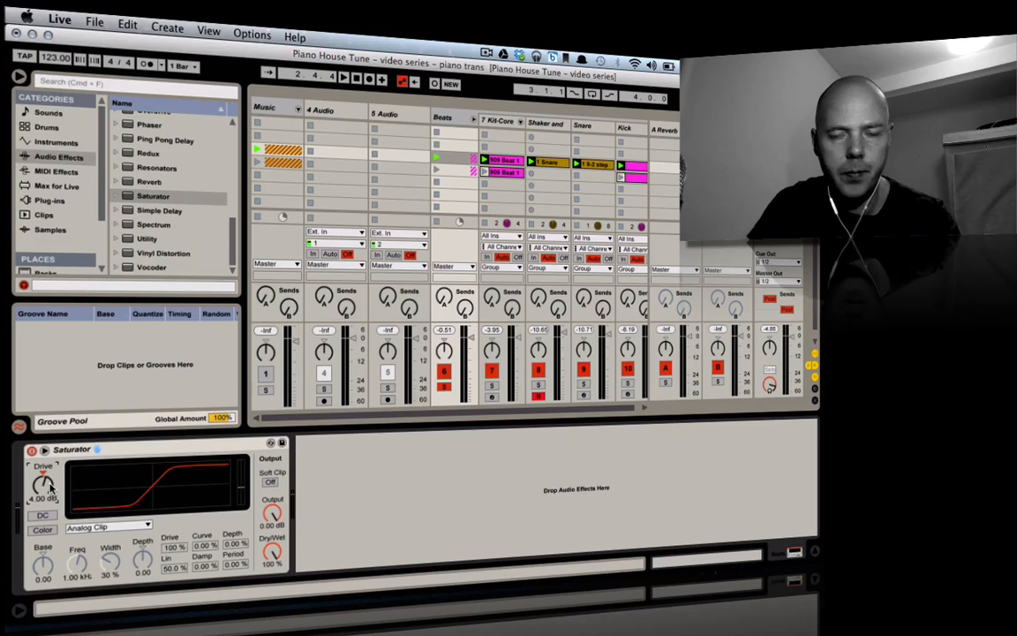
pyautogui.press('space')
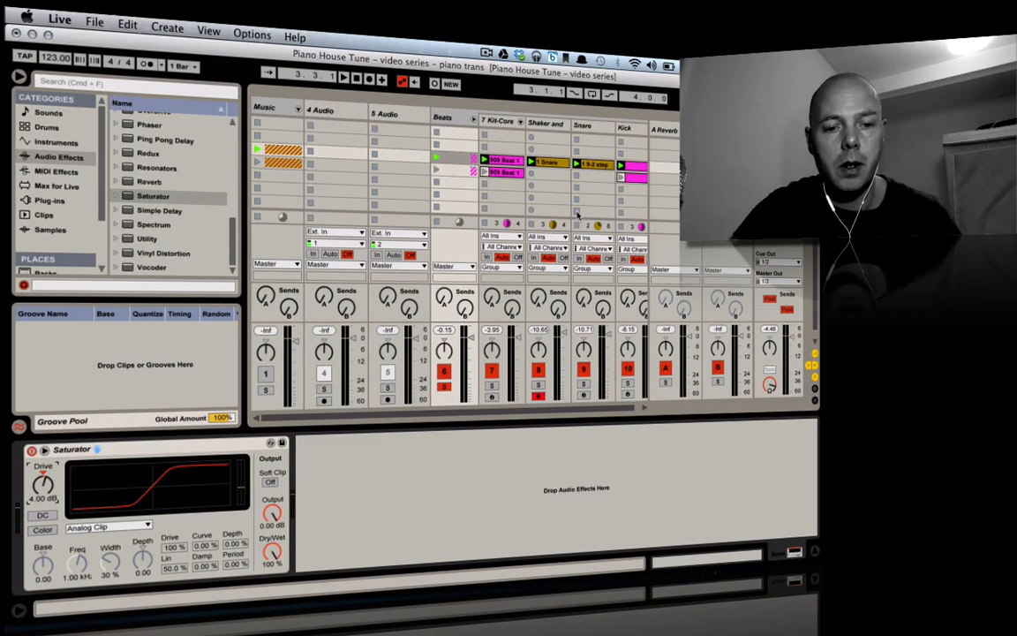
# Unfold the Kit-Core rack's chains and add a Reverb with 29% dry/wet to the Clap 909 chain.
pyautogui.click(473, 121)
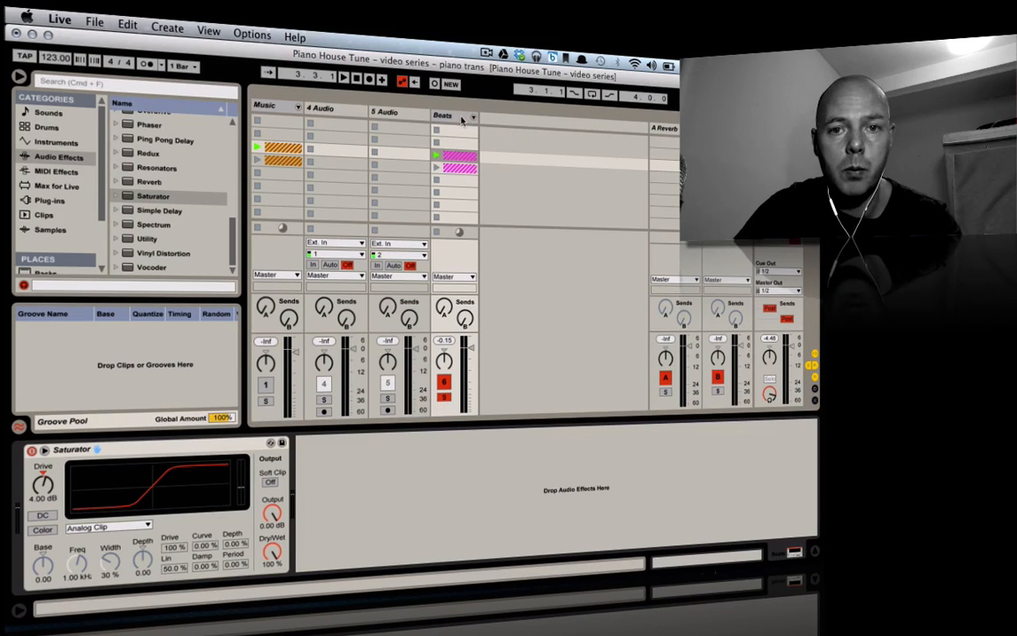
pyautogui.click(473, 117)
pyautogui.hscroll(1, 599, 137)
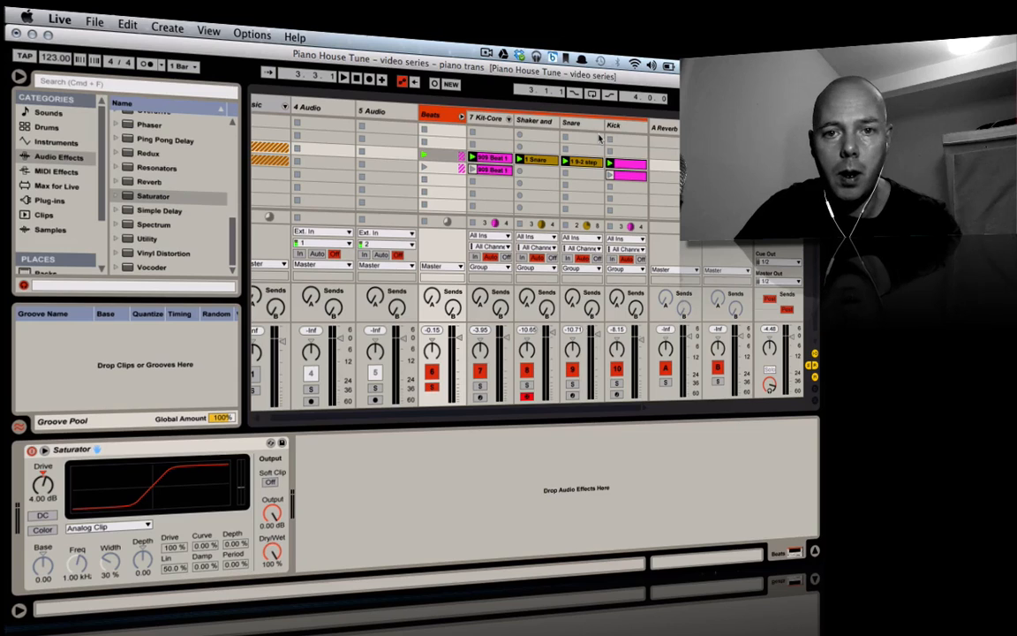
pyautogui.click(506, 120)
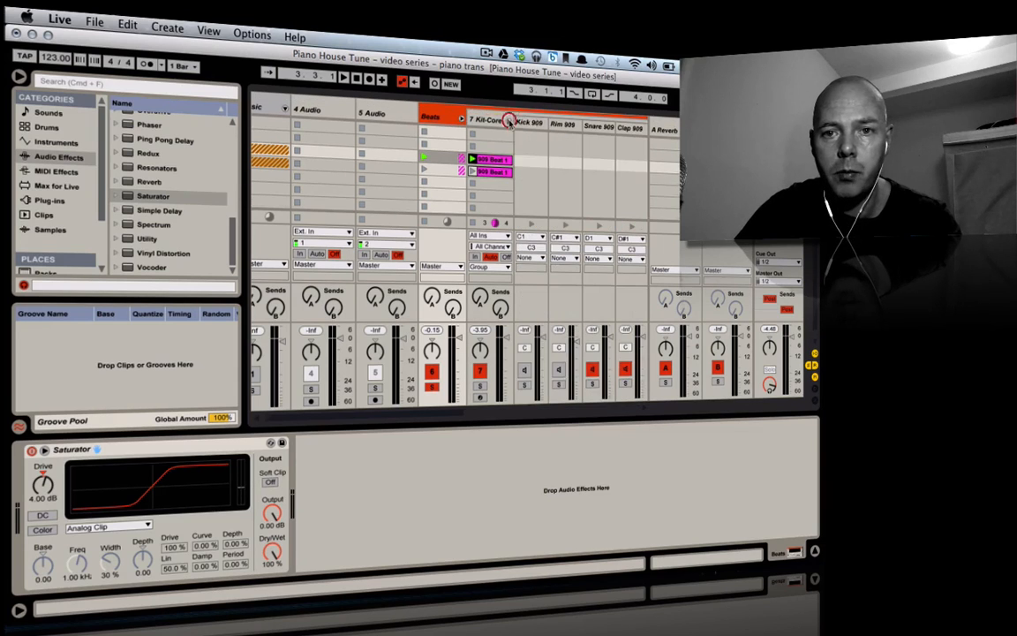
pyautogui.click(630, 130)
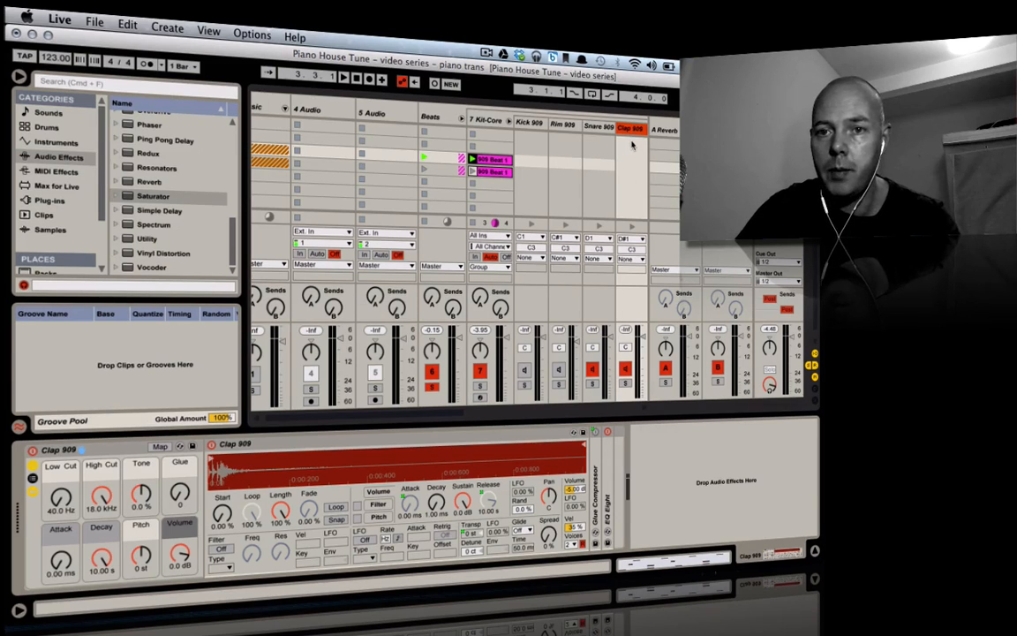
pyautogui.click(150, 182)
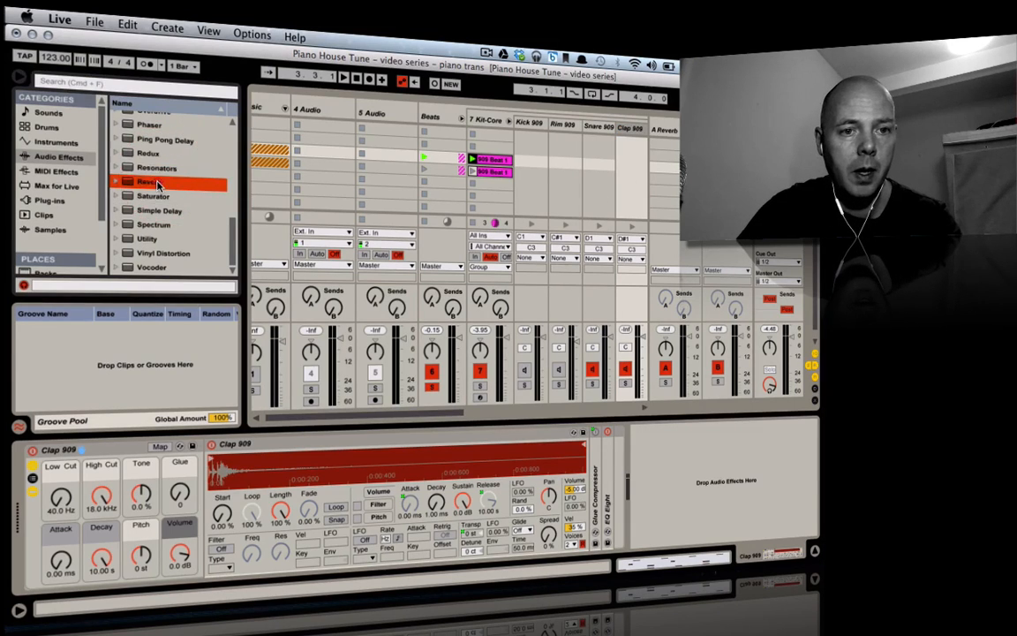
pyautogui.doubleClick(159, 181)
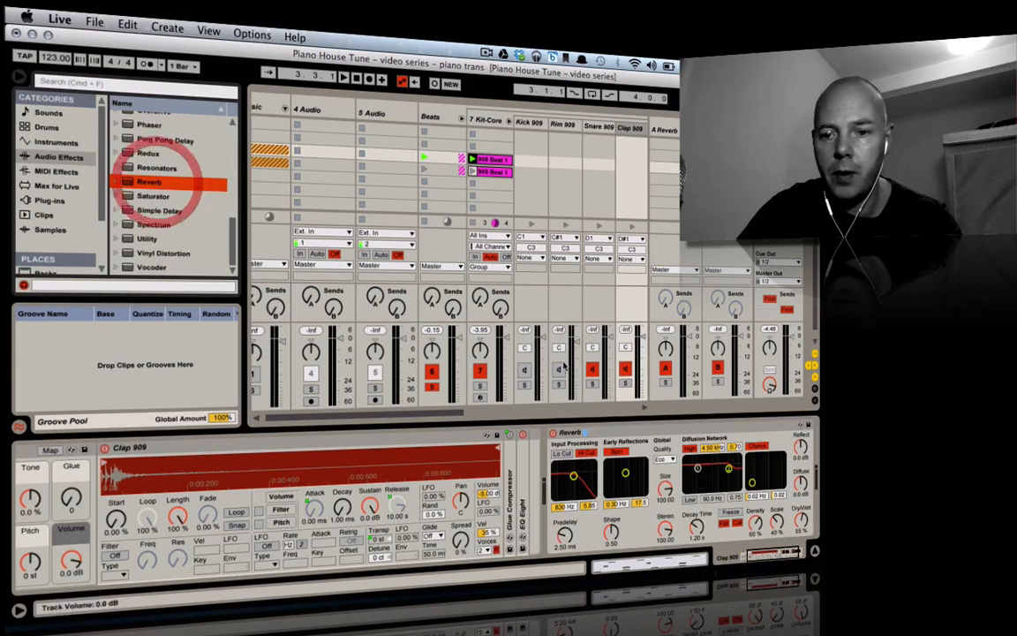
pyautogui.click(802, 522)
pyautogui.press('space')
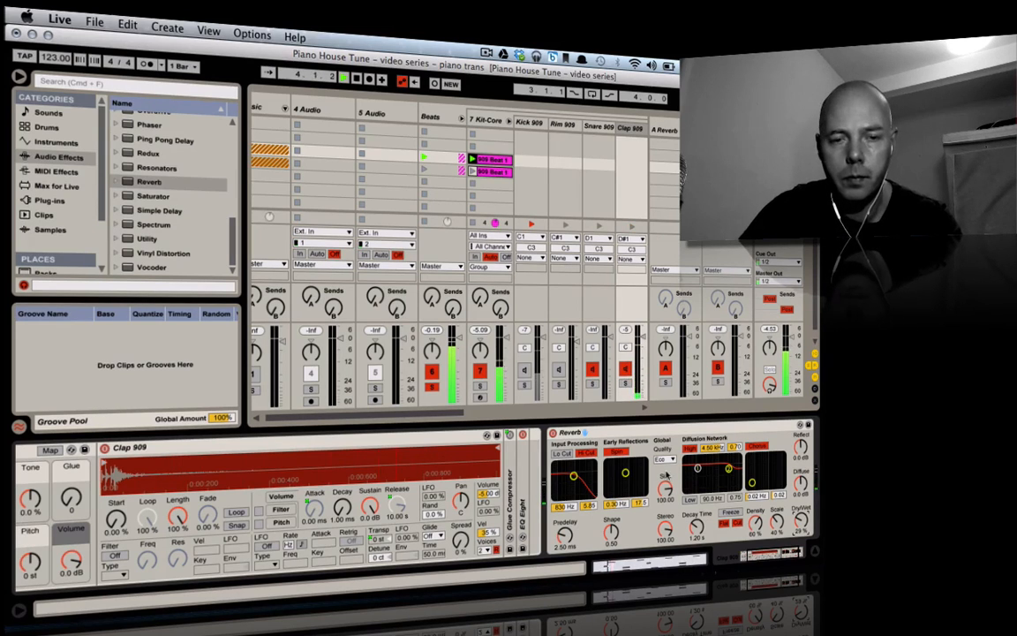
# Switch the Music group back on and launch the second scene that contains clips.
pyautogui.moveTo(410, 415); pyautogui.dragTo(406, 417)
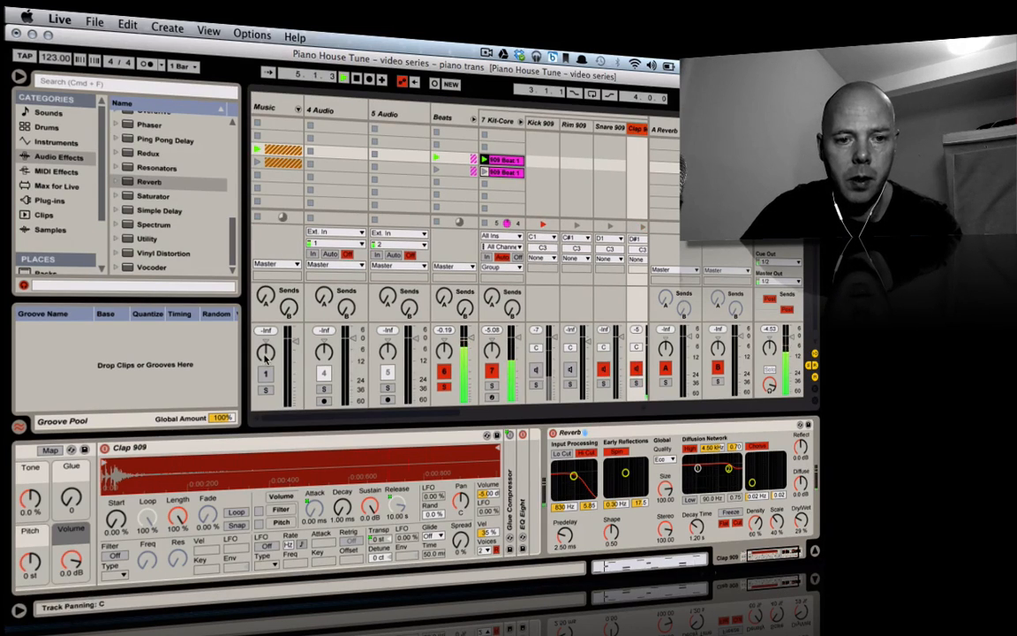
pyautogui.click(265, 374)
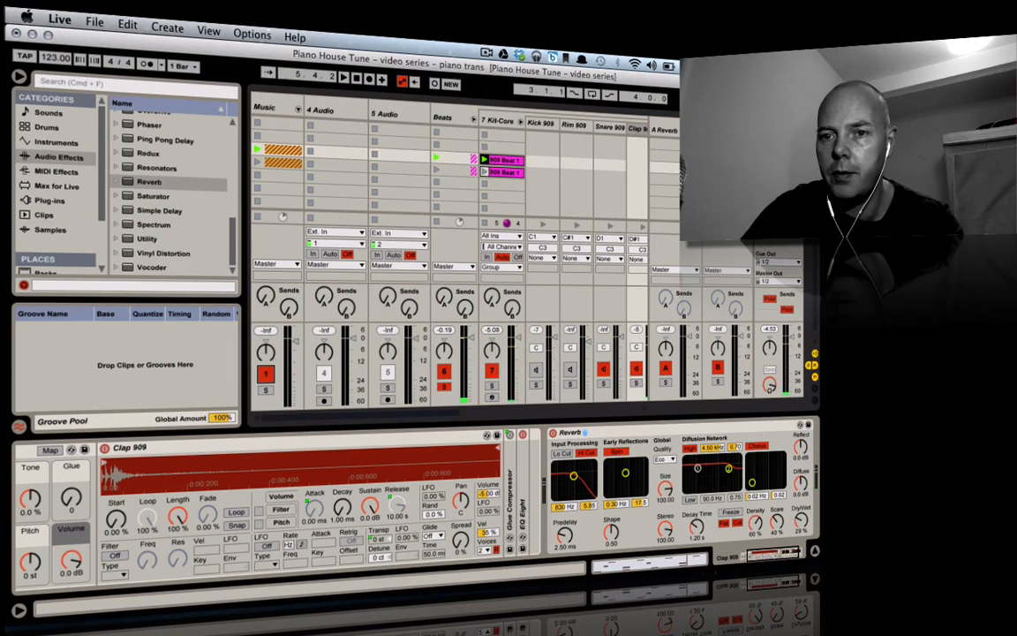
pyautogui.click(762, 183)
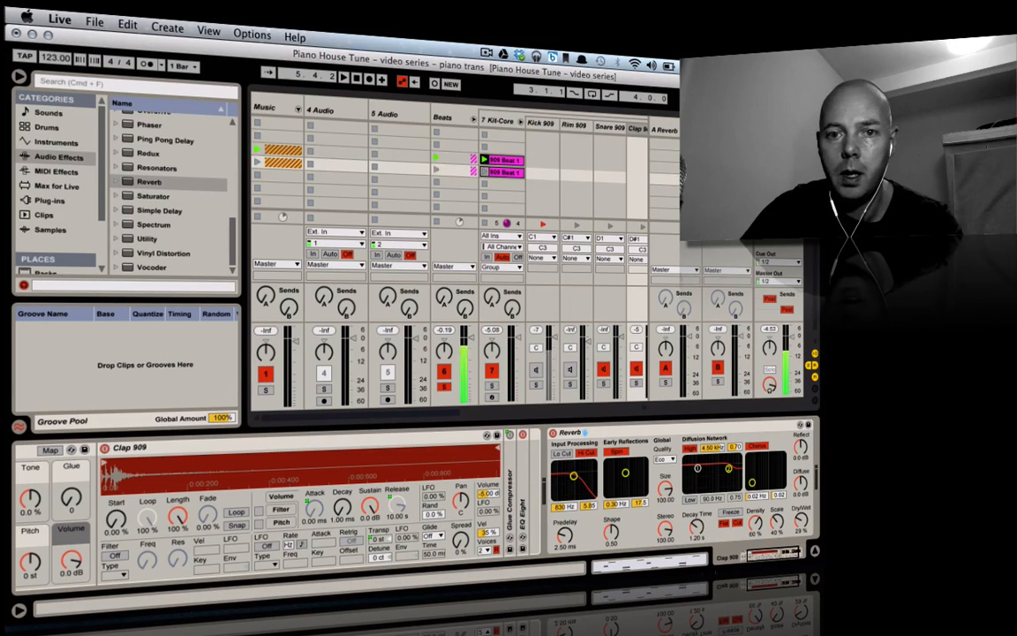
# Copy the Snare and Shaker and Tamb clips into the second clip scene and turn off solo on the Beats group.
pyautogui.hscroll(10, 527, 159)
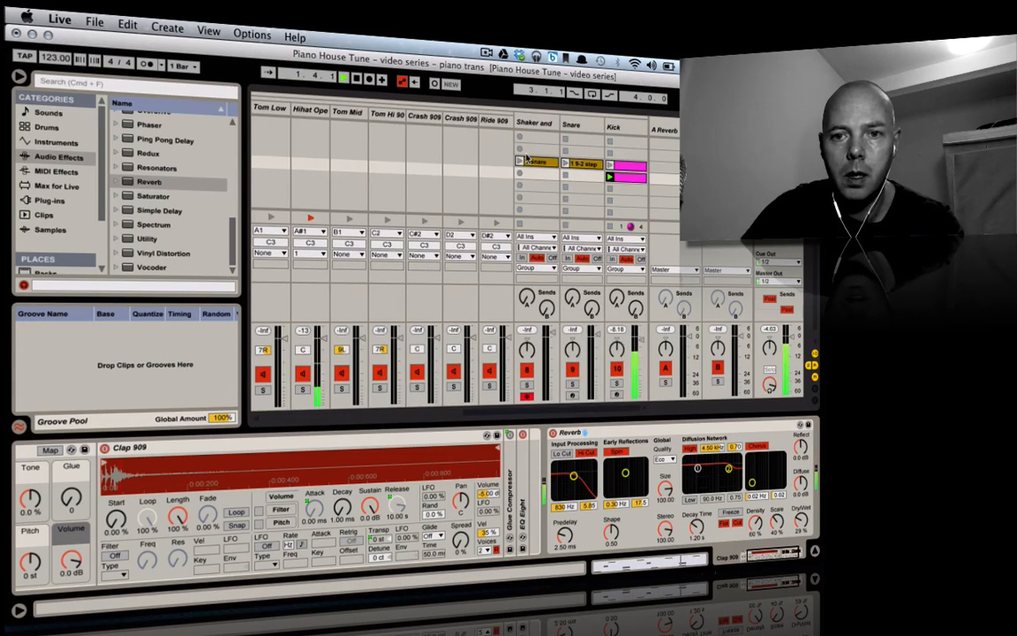
pyautogui.click(579, 166)
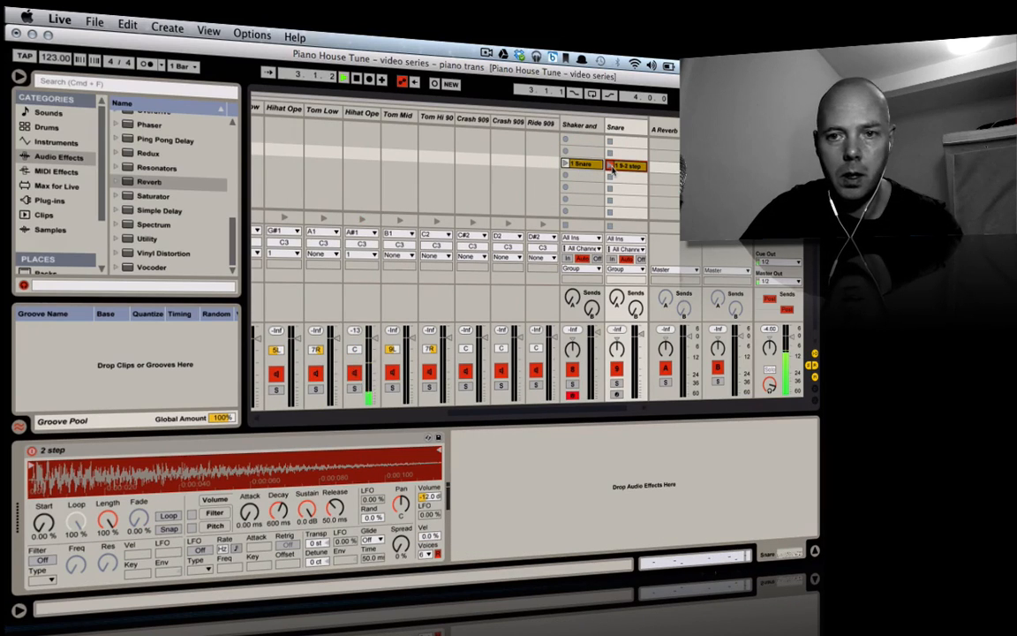
pyautogui.moveTo(630, 170); pyautogui.dragTo(629, 178)
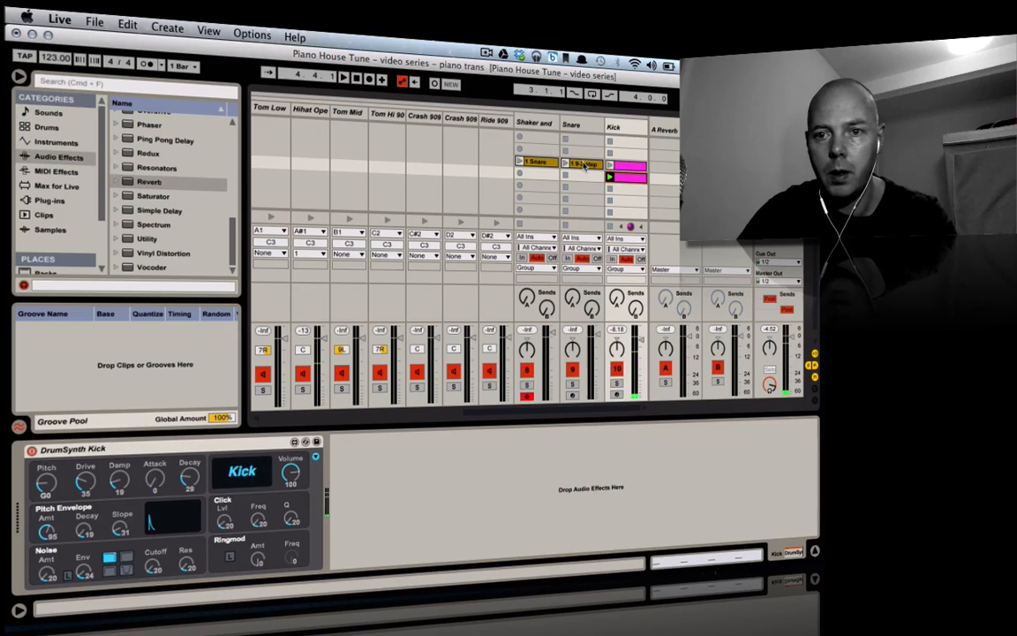
pyautogui.click(583, 165)
pyautogui.moveTo(587, 167); pyautogui.dragTo(538, 174)
pyautogui.hscroll(-10, 537, 174)
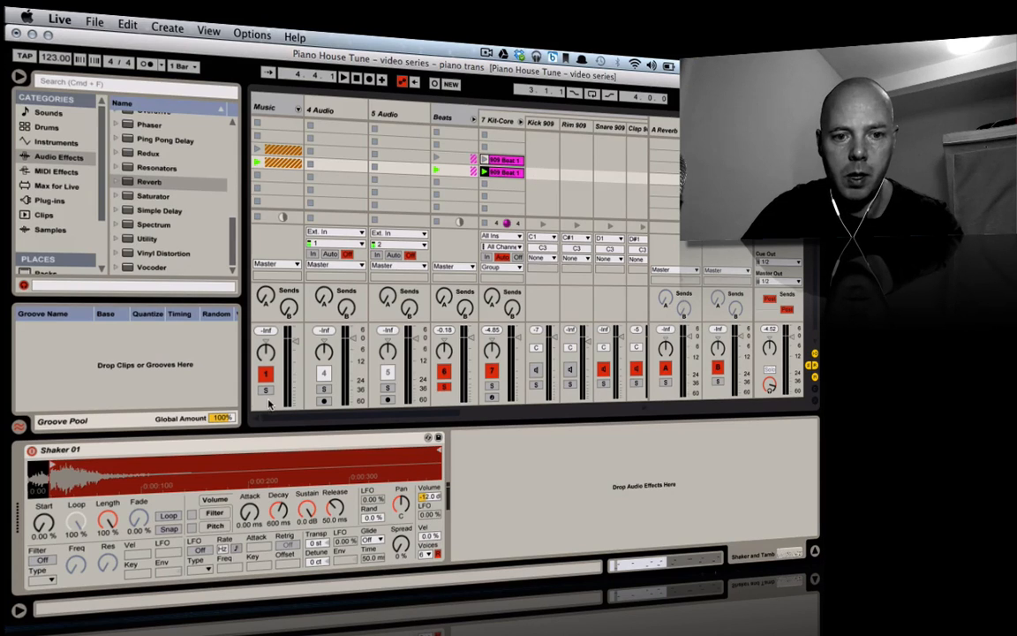
pyautogui.click(444, 386)
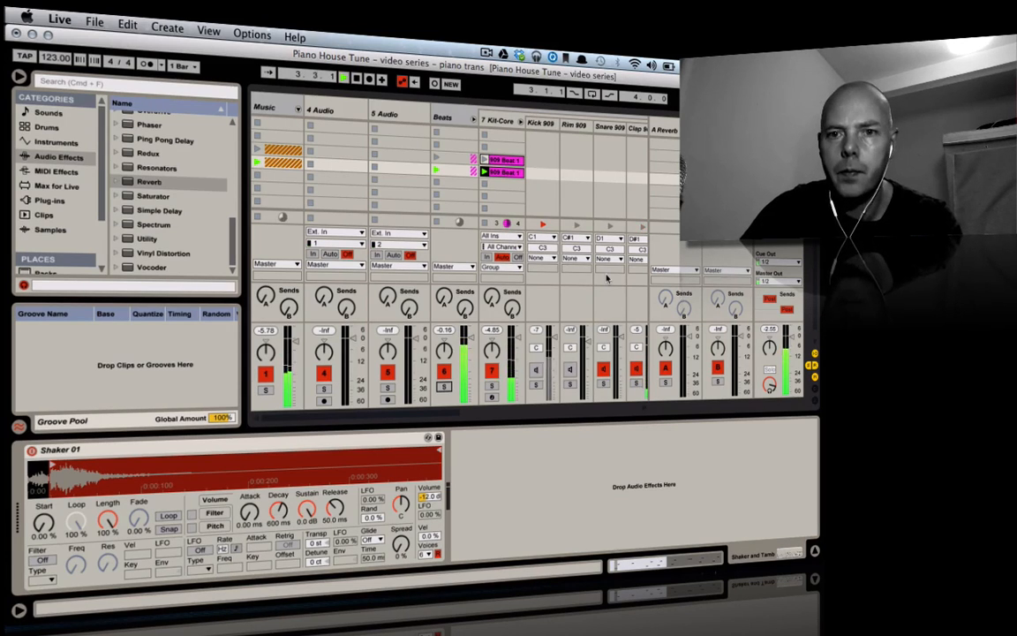
# Balance Shaker and Tamb against Snare: lower Shaker and Tamb to -3.4 dB and pan it slightly left, lower Snare and pan it to 10R.
pyautogui.hscroll(10, 606, 278)
pyautogui.hscroll(3, 606, 278)
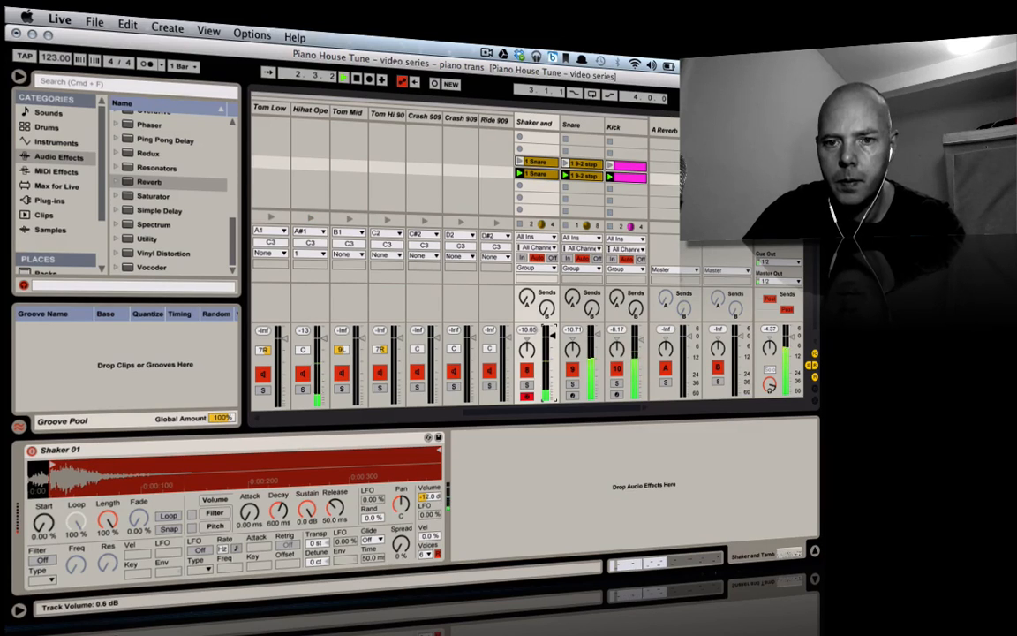
pyautogui.moveTo(552, 337); pyautogui.dragTo(553, 338)
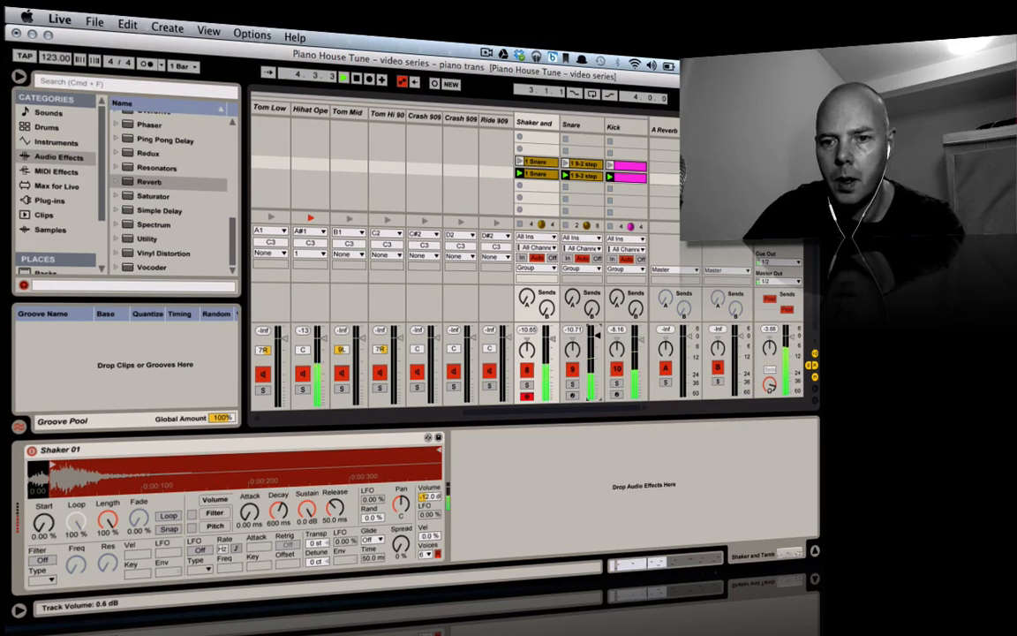
pyautogui.moveTo(597, 341); pyautogui.dragTo(598, 344)
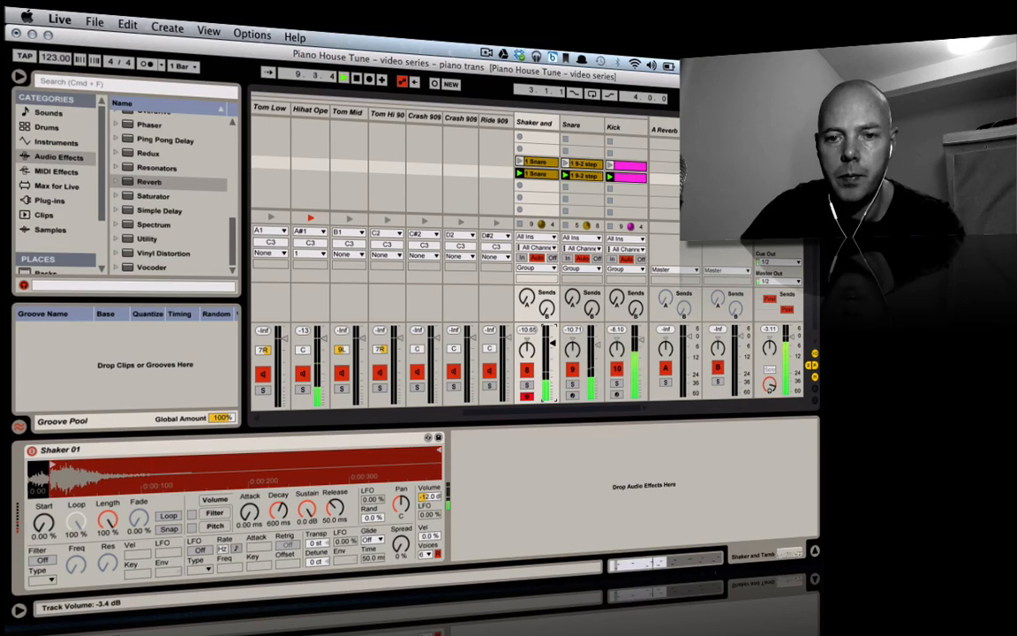
pyautogui.moveTo(527, 346); pyautogui.dragTo(573, 342)
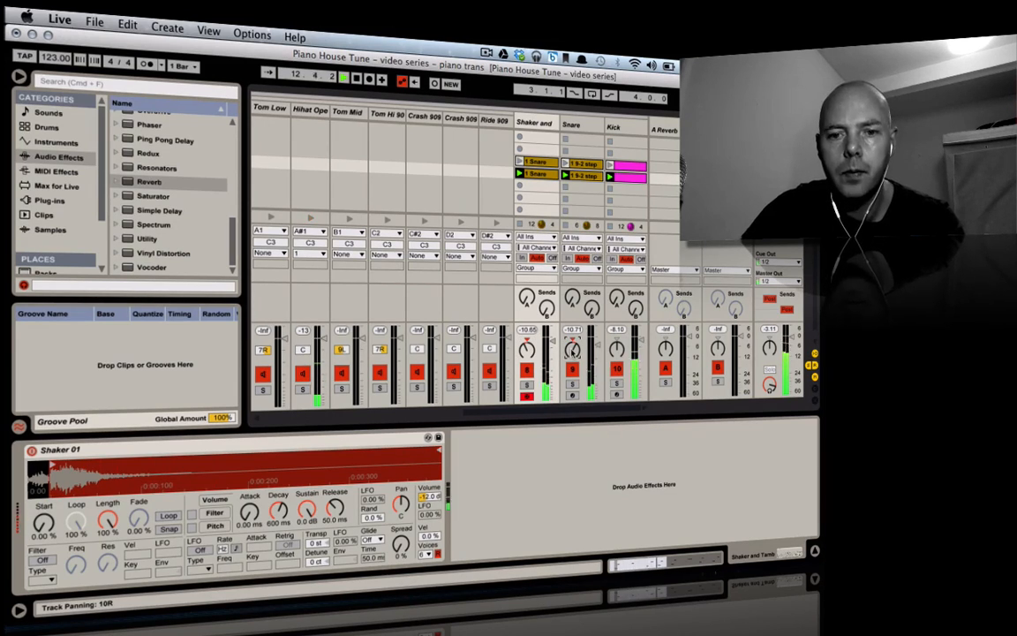
pyautogui.press('space')
# Rename the Kit-Core track as 909 and fold its drum chains away.
pyautogui.hscroll(-10, 458, 291)
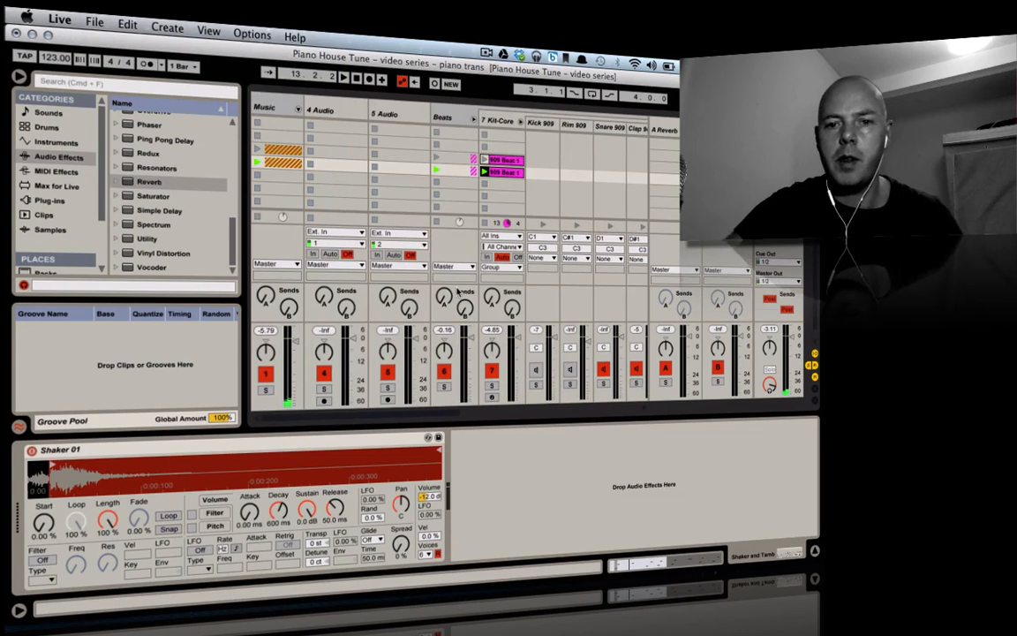
pyautogui.click(503, 120)
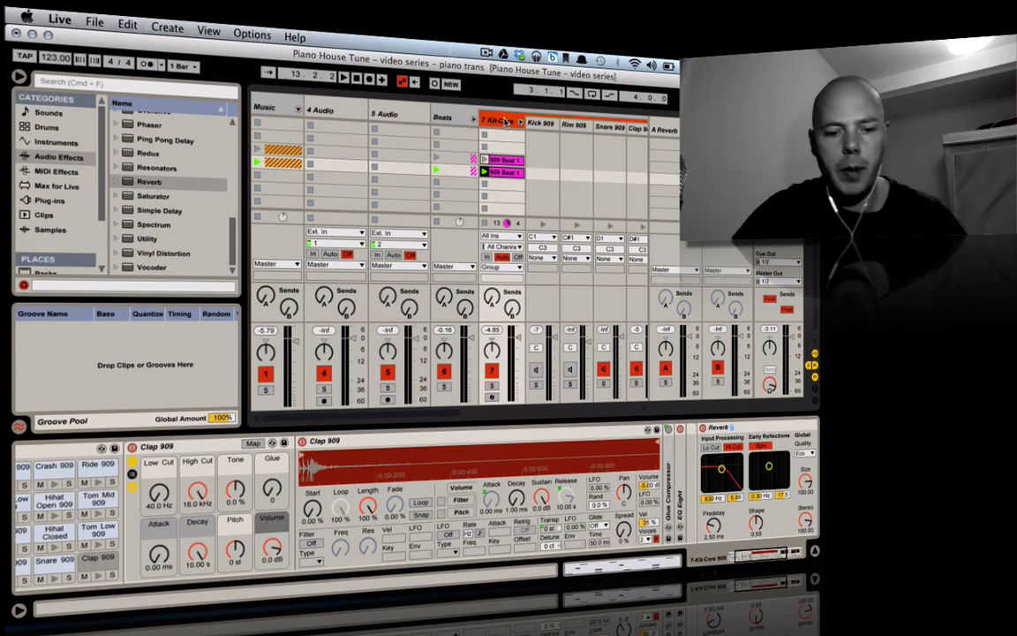
pyautogui.press('super+r')
pyautogui.write('90')
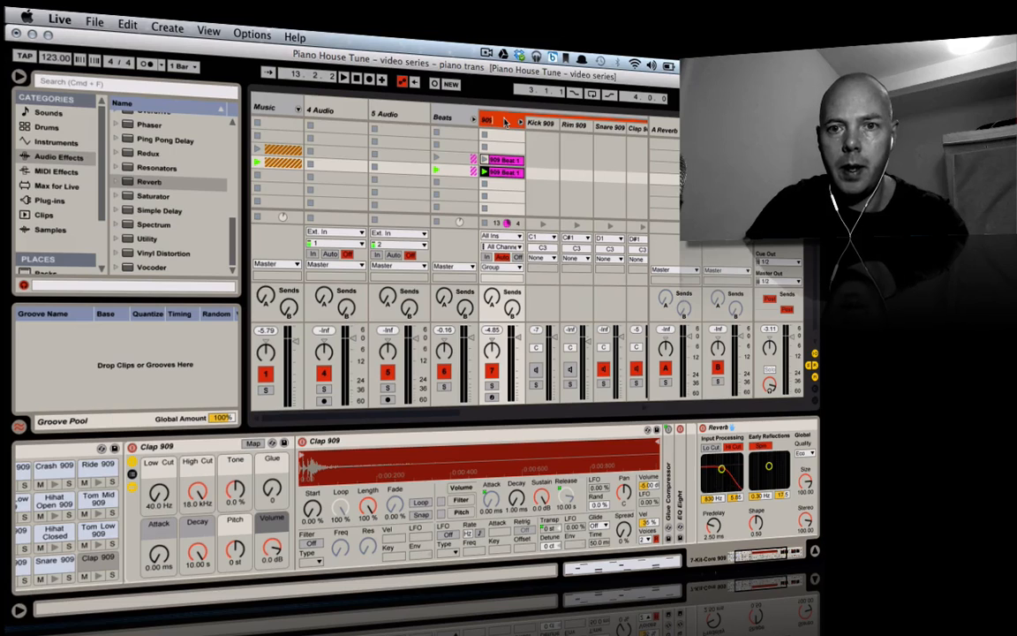
pyautogui.press('Return')
pyautogui.click(520, 121)
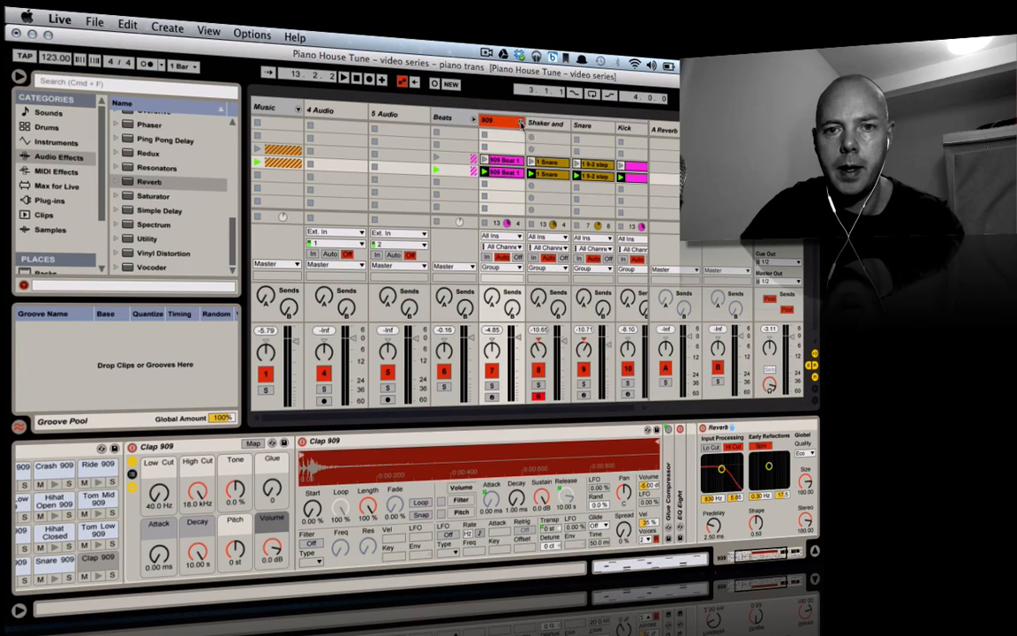
# Rename both clips on the Shaker and Tamb track as shaker.
pyautogui.click(553, 123)
pyautogui.click(549, 174)
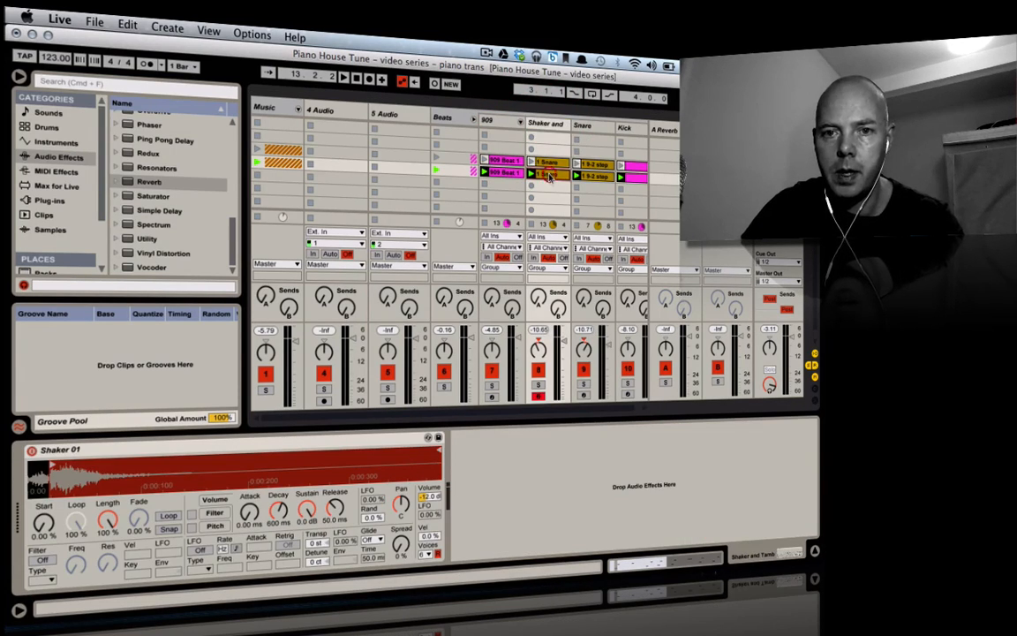
pyautogui.press('super+r')
pyautogui.write('s')
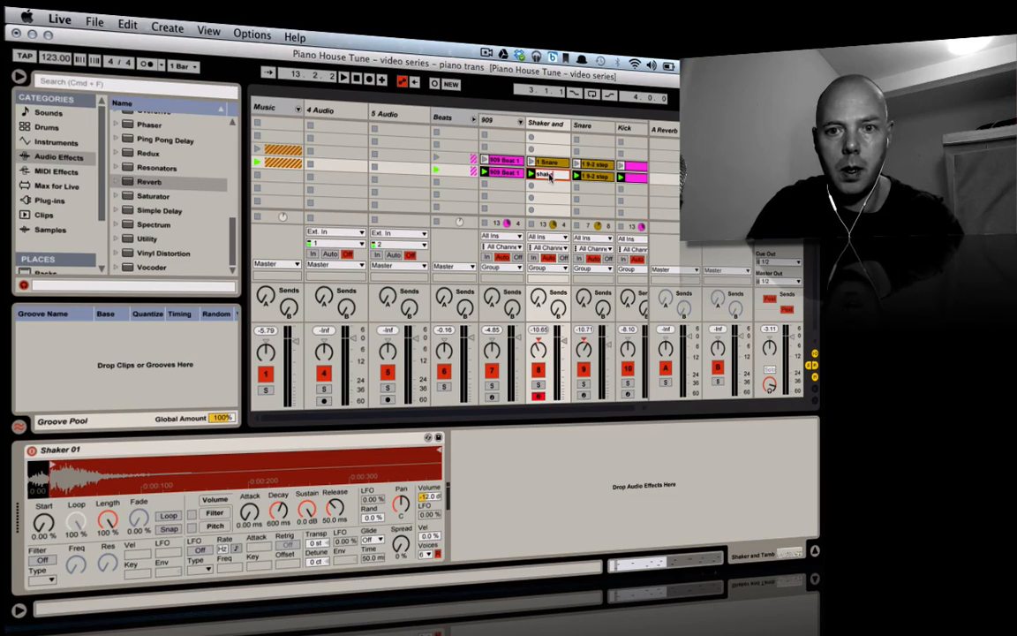
pyautogui.press('Return')
pyautogui.click(549, 162)
pyautogui.press('super+r')
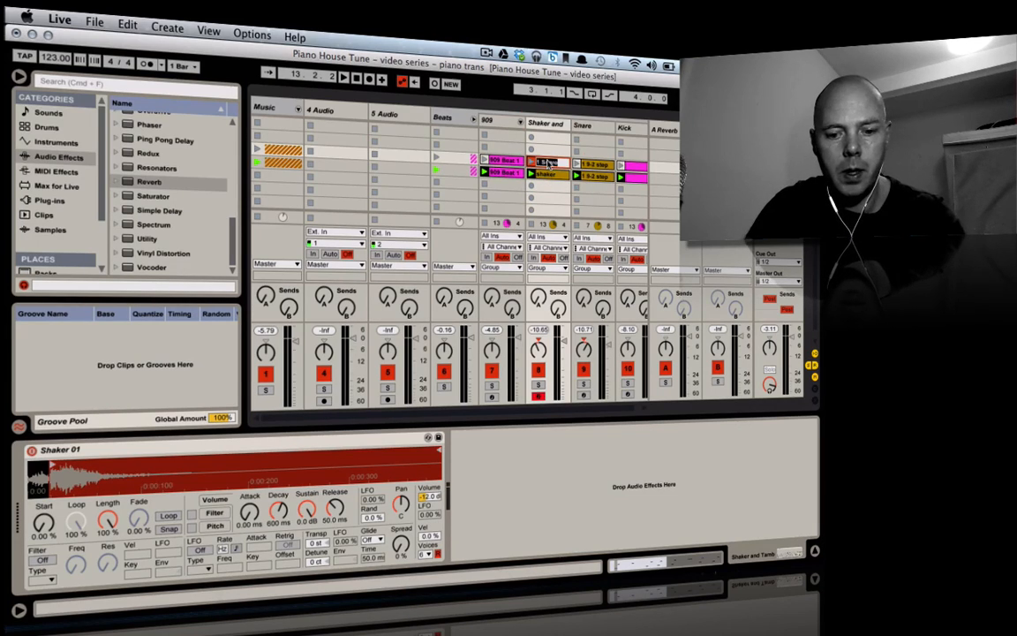
pyautogui.write('sa')
pyautogui.write('aker')
pyautogui.press('Return')
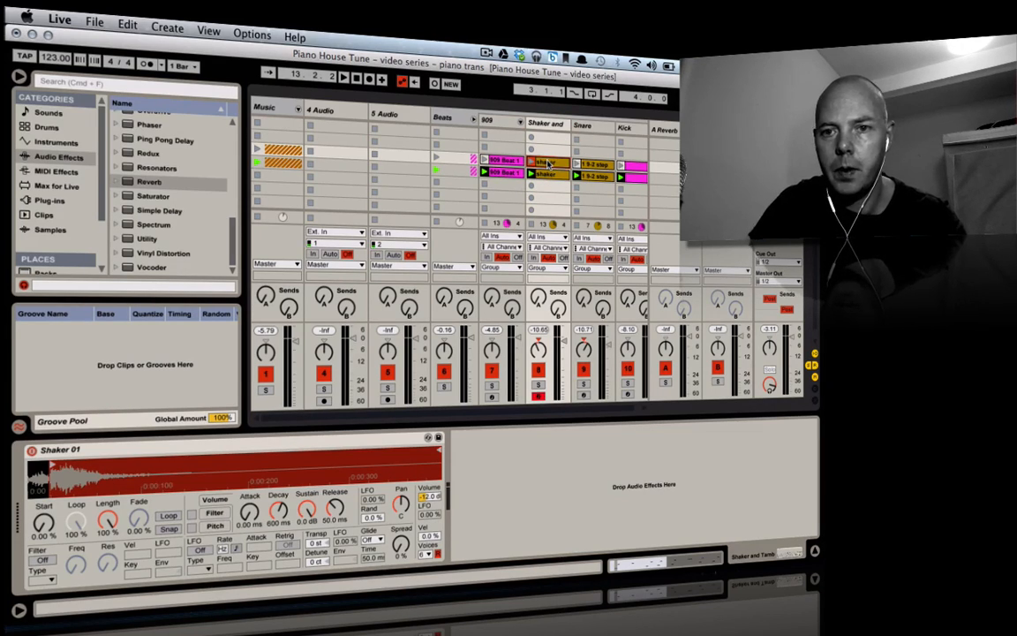
# Rename both clips on the Snare track as snare.
pyautogui.click(596, 166)
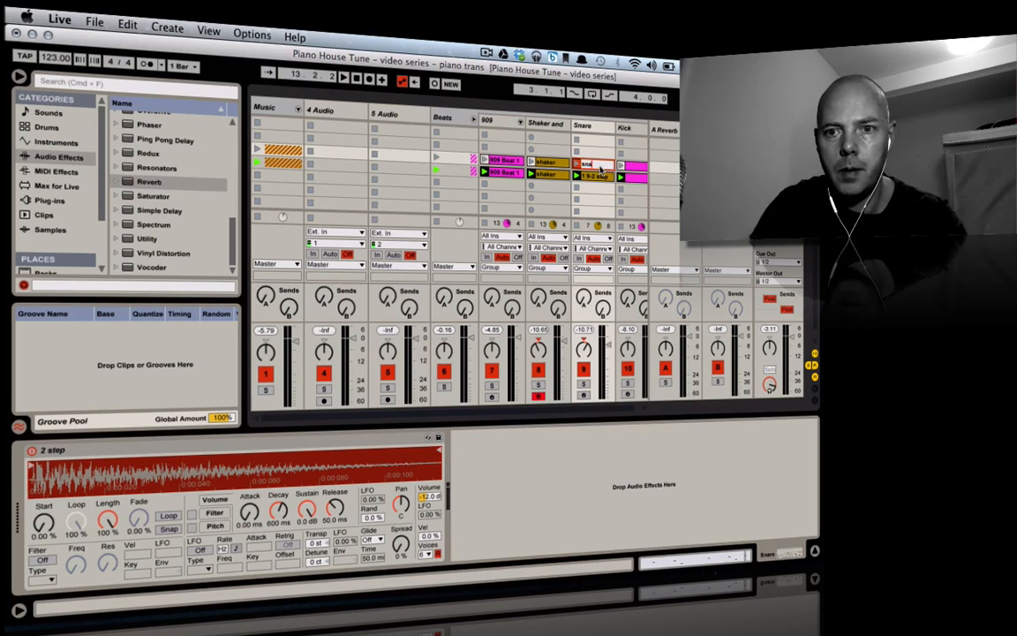
pyautogui.click(601, 175)
pyautogui.press('super+r')
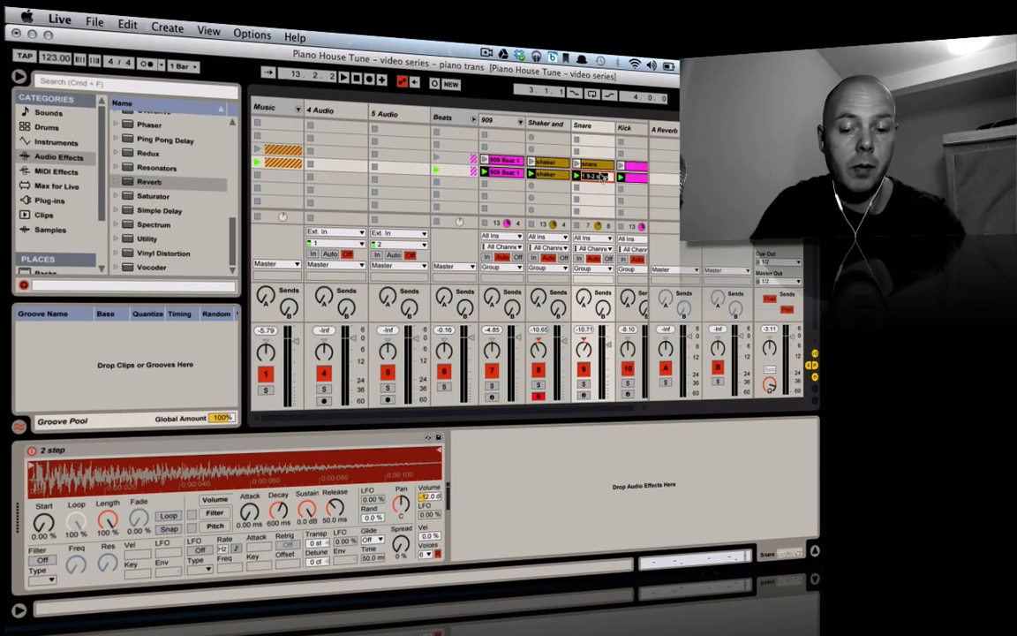
pyautogui.write('snare')
pyautogui.press('Return')
# Name both clips on the Kick track kick and fold the Beats group.
pyautogui.hscroll(1, 611, 178)
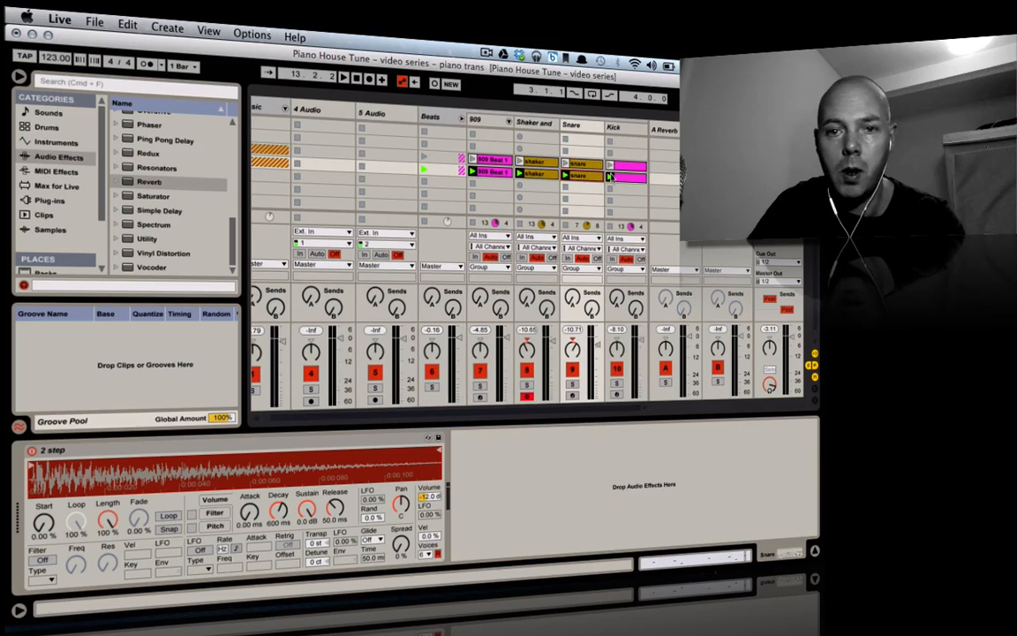
pyautogui.click(628, 165)
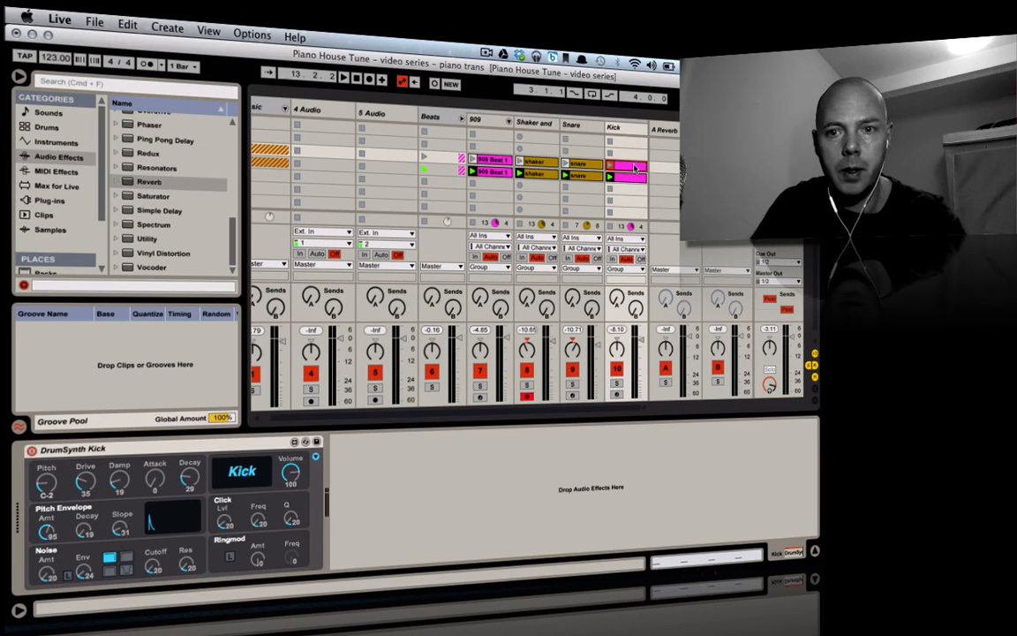
pyautogui.press('Return')
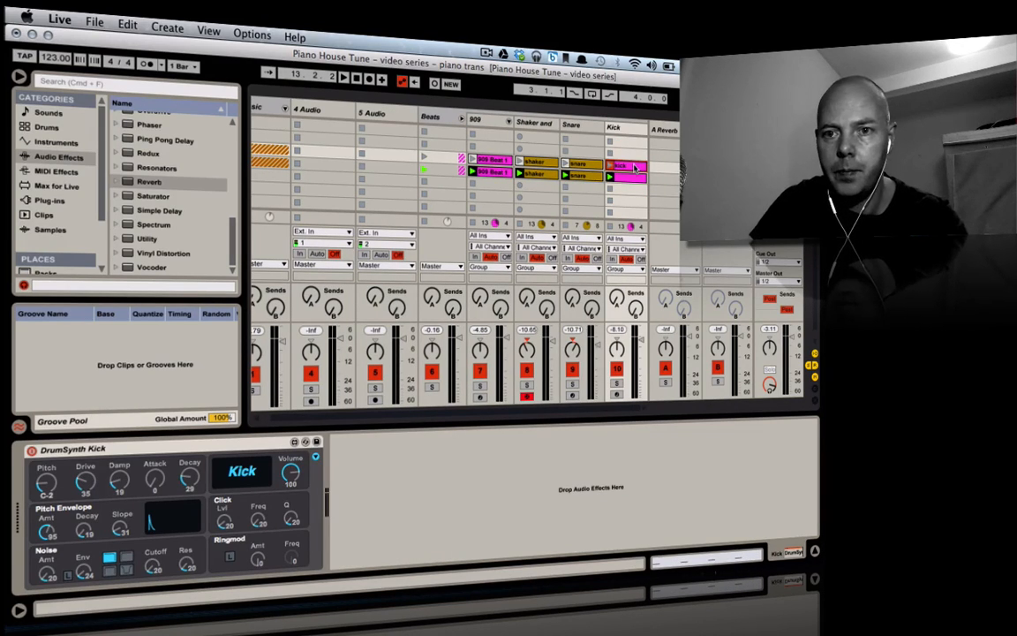
pyautogui.click(630, 178)
pyautogui.write('kic')
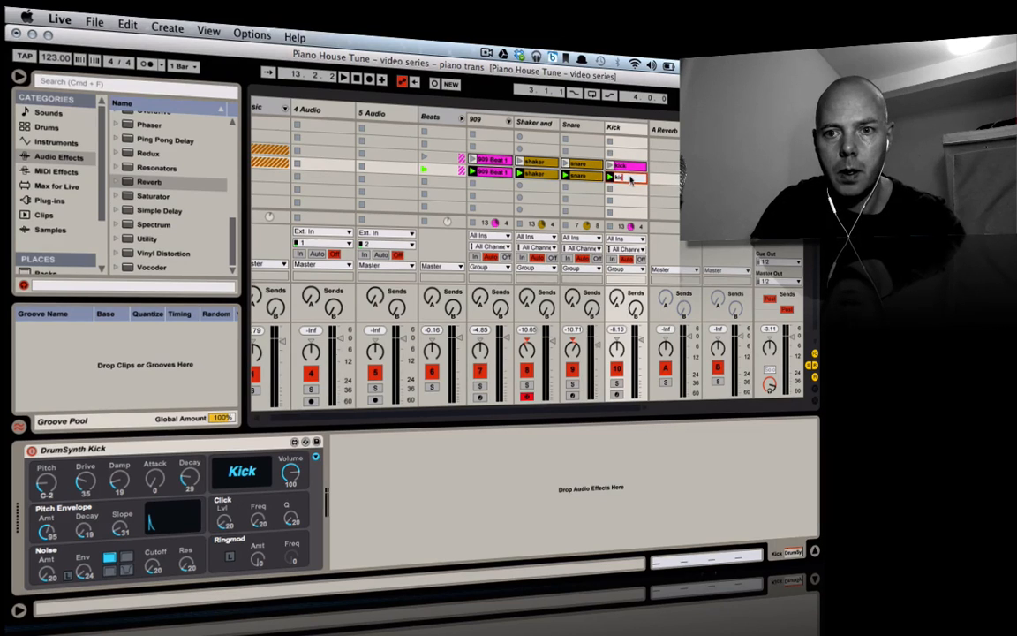
pyautogui.write('k')
pyautogui.press('Return')
pyautogui.press('space')
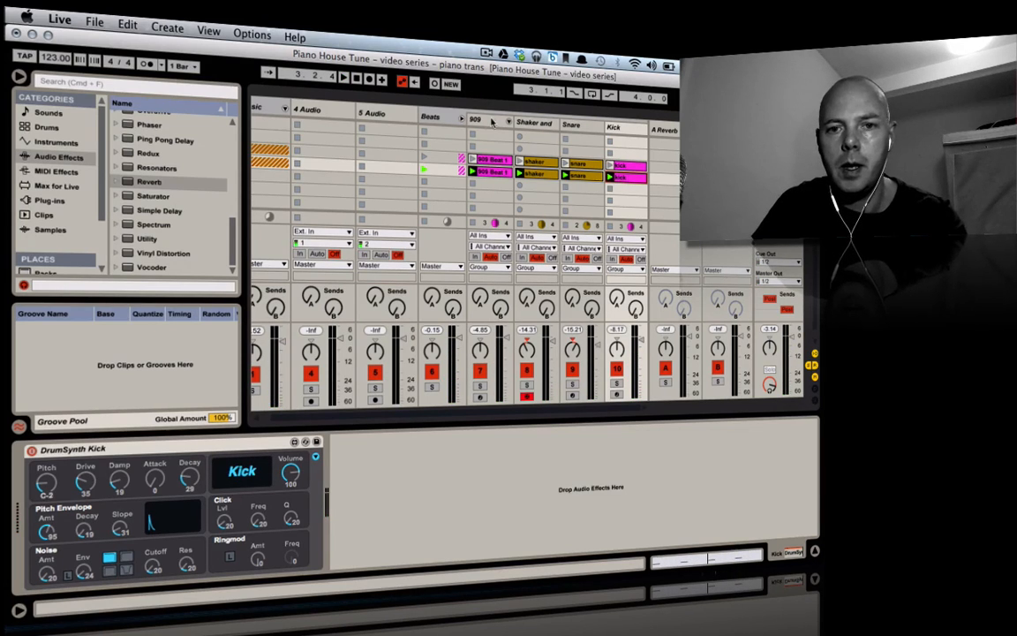
pyautogui.click(459, 118)
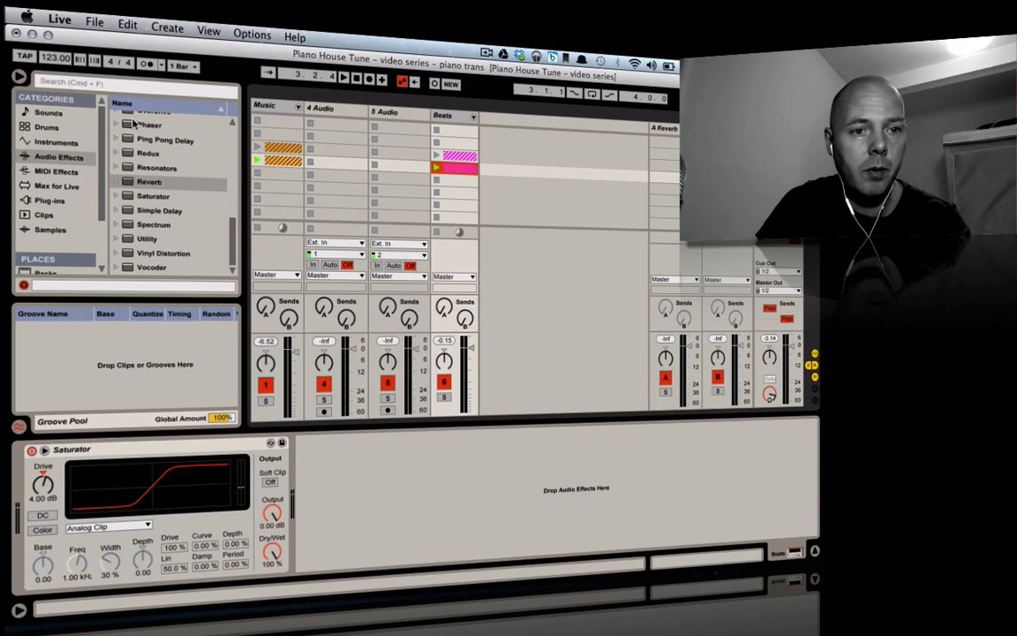
# Add a Glue Compressor after the Saturator on the Beats group, with threshold at -6.98 dB and makeup at 3.49 dB.
pyautogui.click(175, 181)
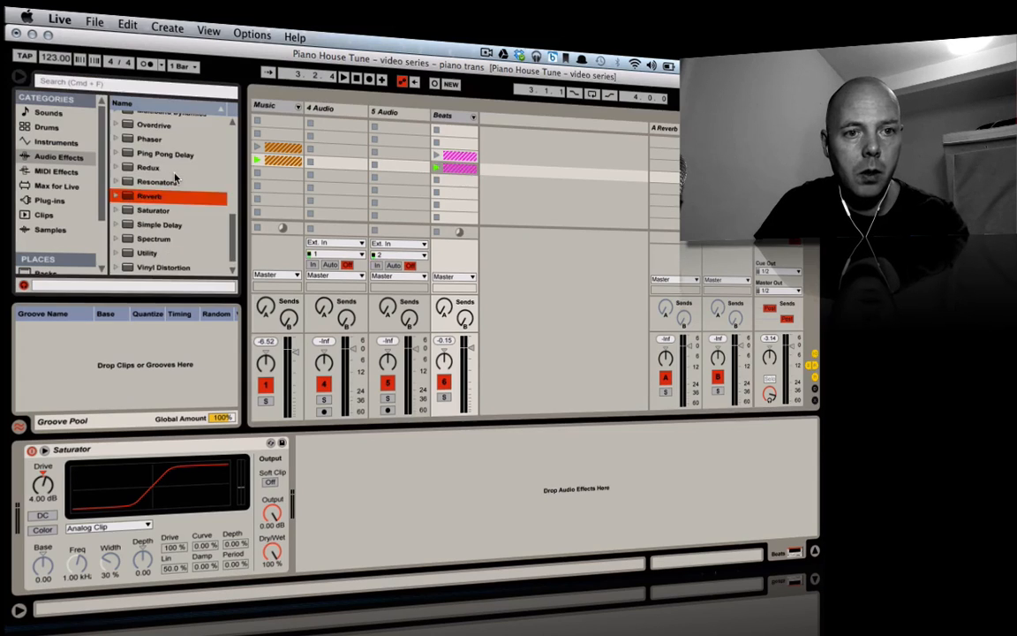
pyautogui.scroll(4, 176, 178)
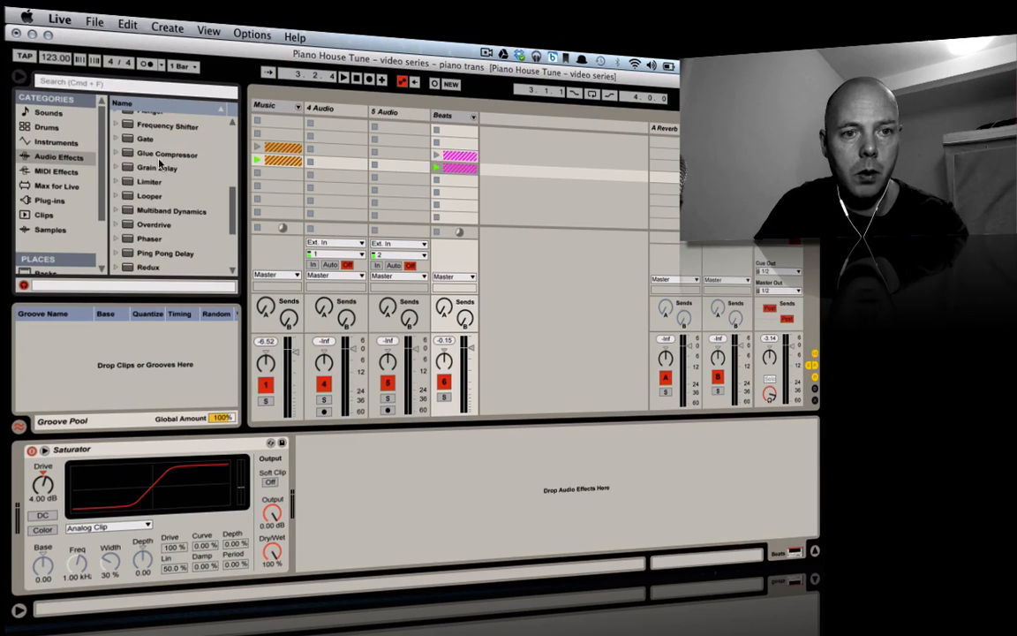
pyautogui.moveTo(159, 154); pyautogui.dragTo(360, 508)
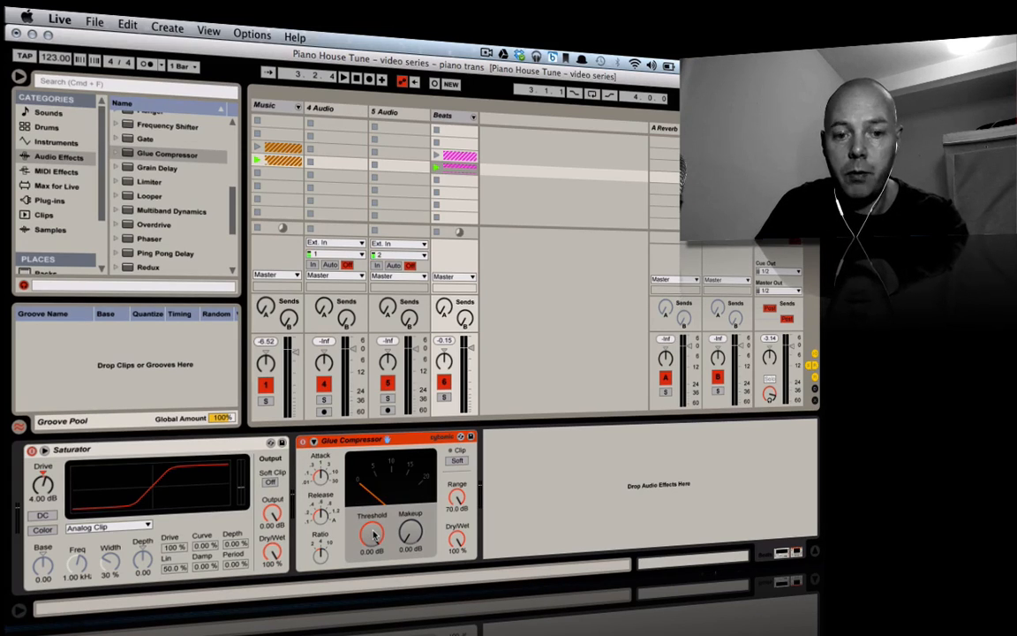
pyautogui.moveTo(373, 534); pyautogui.dragTo(373, 561)
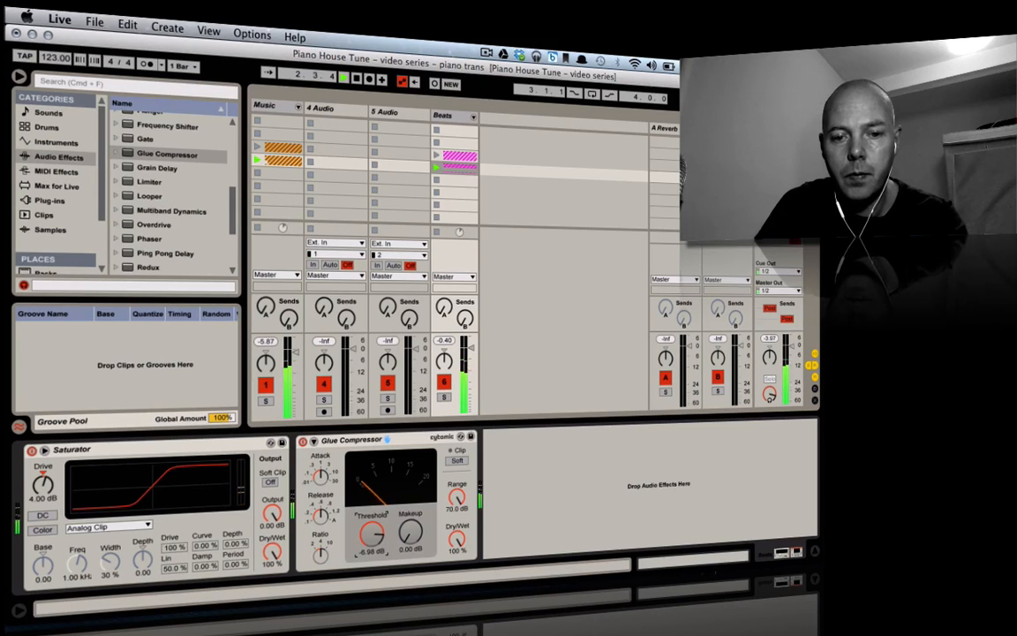
pyautogui.moveTo(410, 531); pyautogui.dragTo(411, 522)
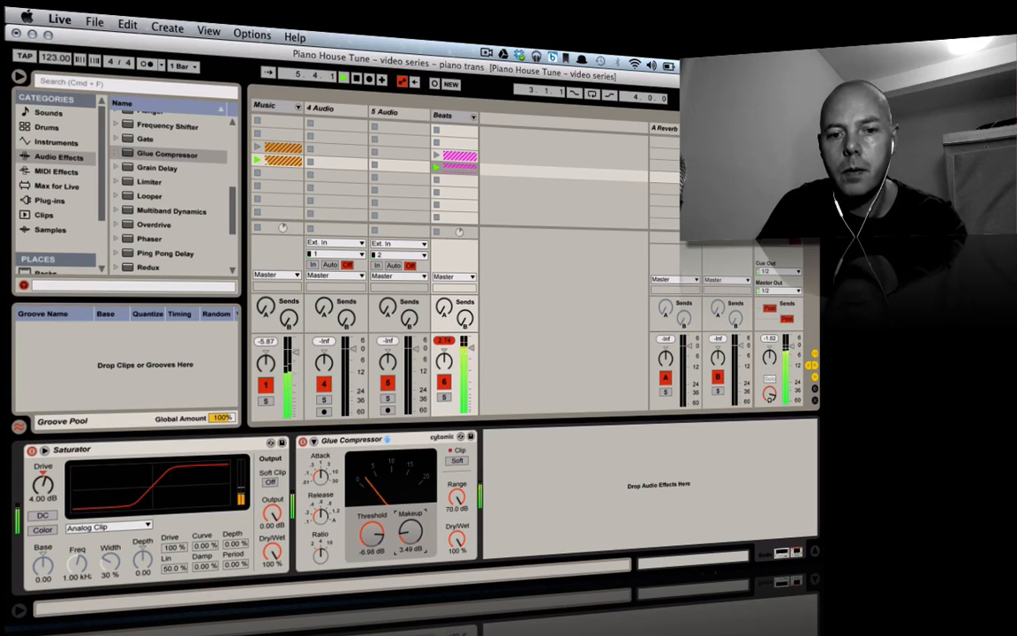
# Audition the Beats group in solo with the Glue Compressor bypassed and re-enabled, and turn the solo off.
pyautogui.click(444, 397)
pyautogui.press('space')
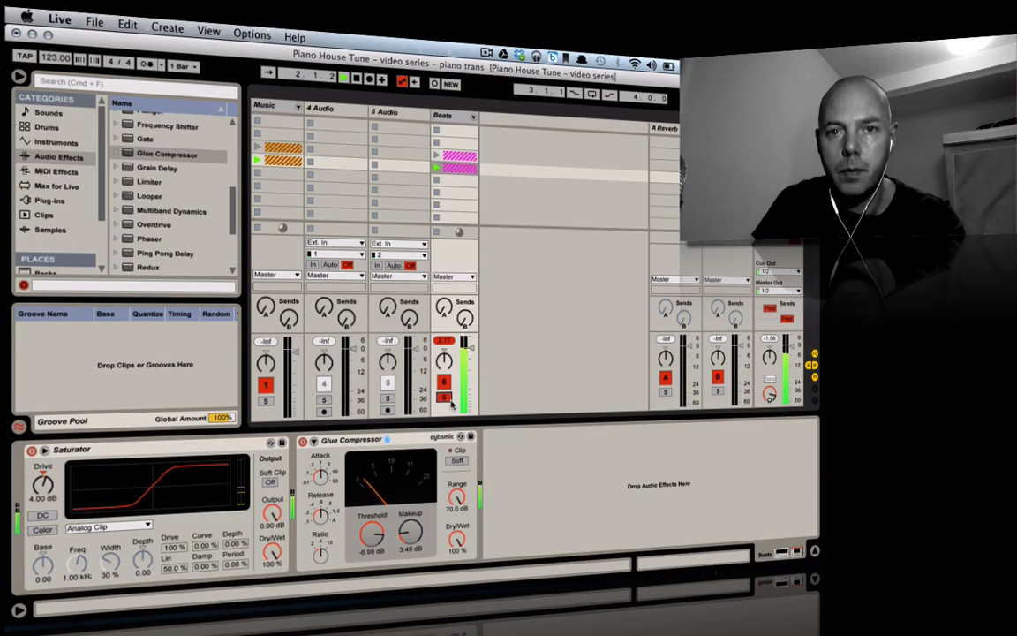
pyautogui.click(303, 441)
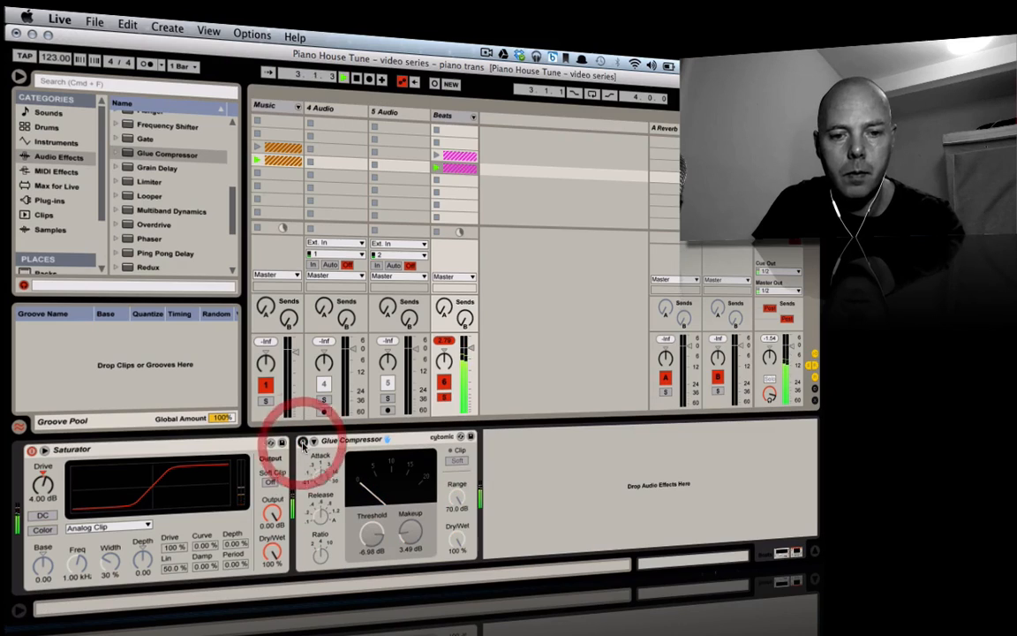
pyautogui.click(303, 440)
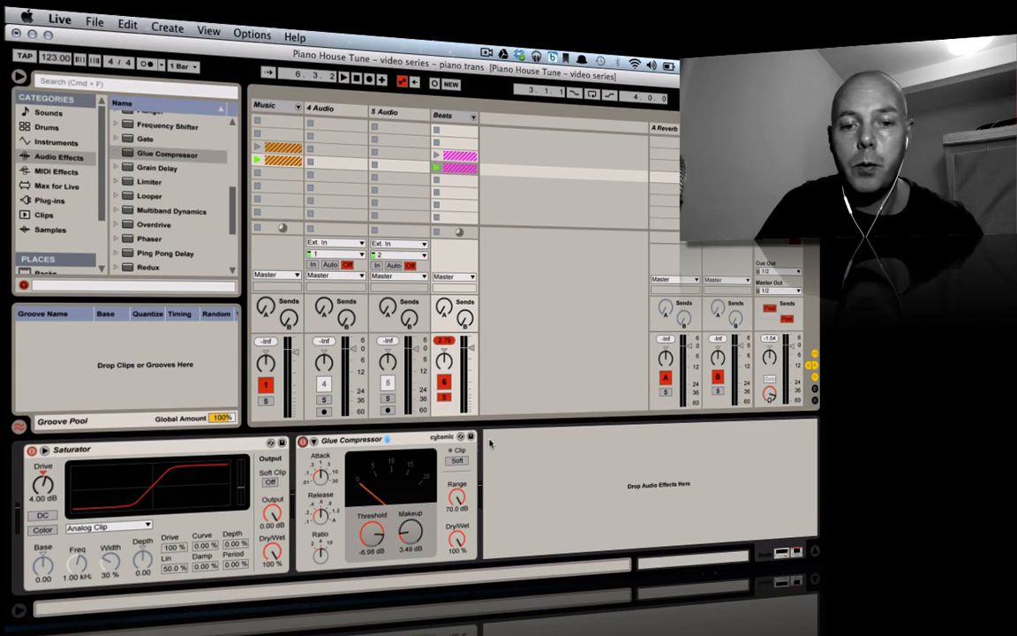
pyautogui.click(444, 399)
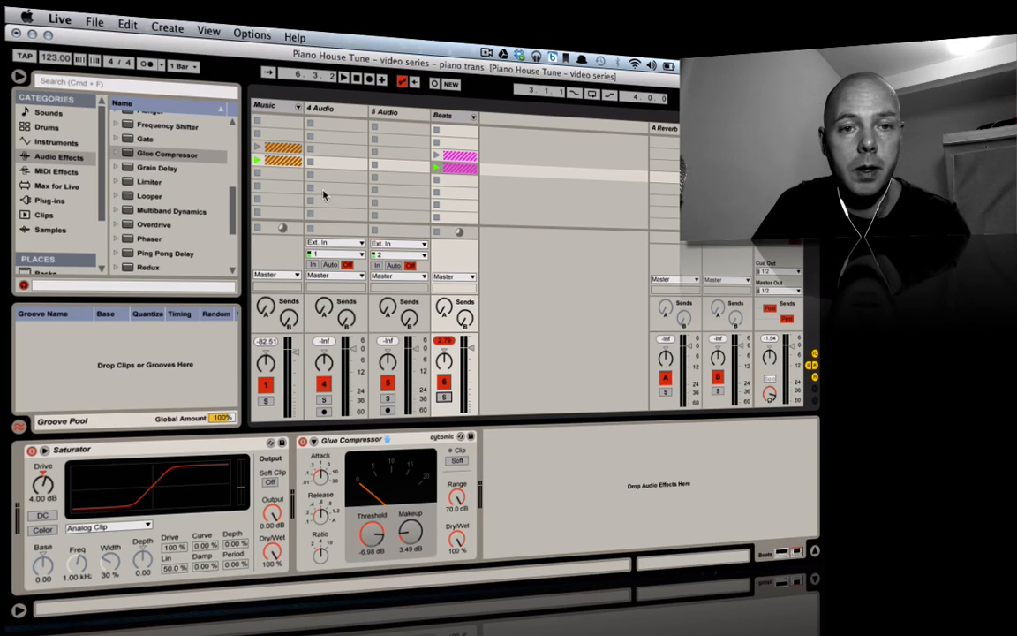
# Unfold the Music group to show its House Piano and String Stab tracks.
pyautogui.click(297, 107)
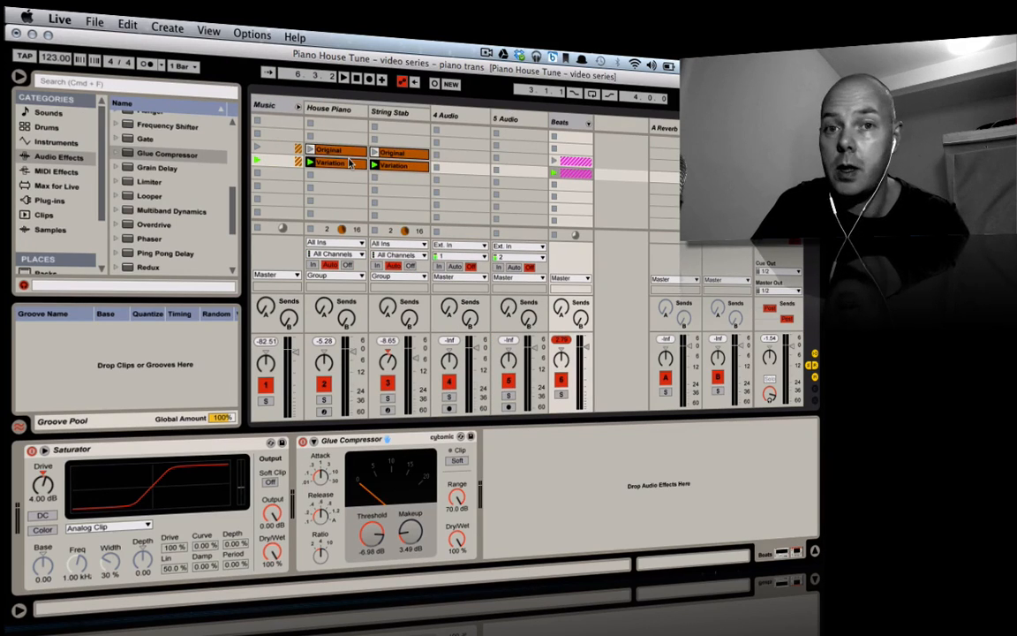